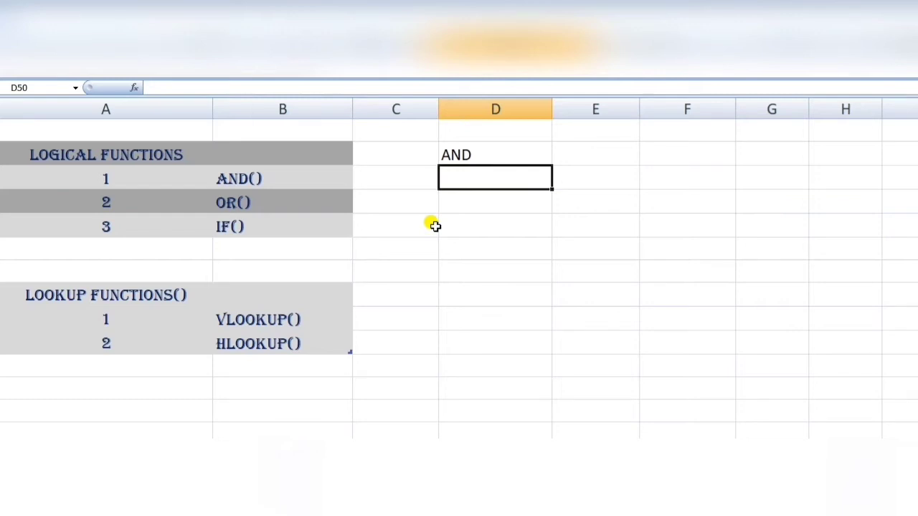
Step: Enter the formula =AND(9-5=4, 4*3=12) in cell E50
key("Right")
key("Up")
key("Down")
key("Left")
key("Right")
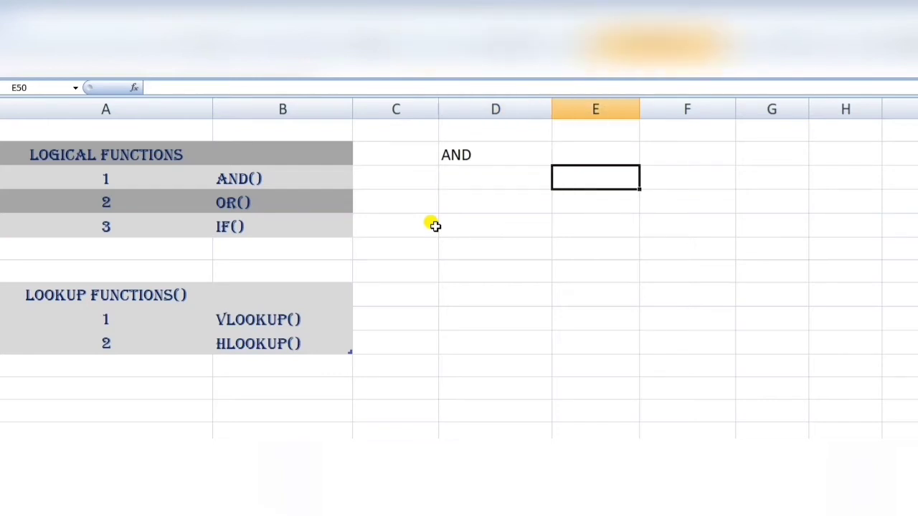
type("=a")
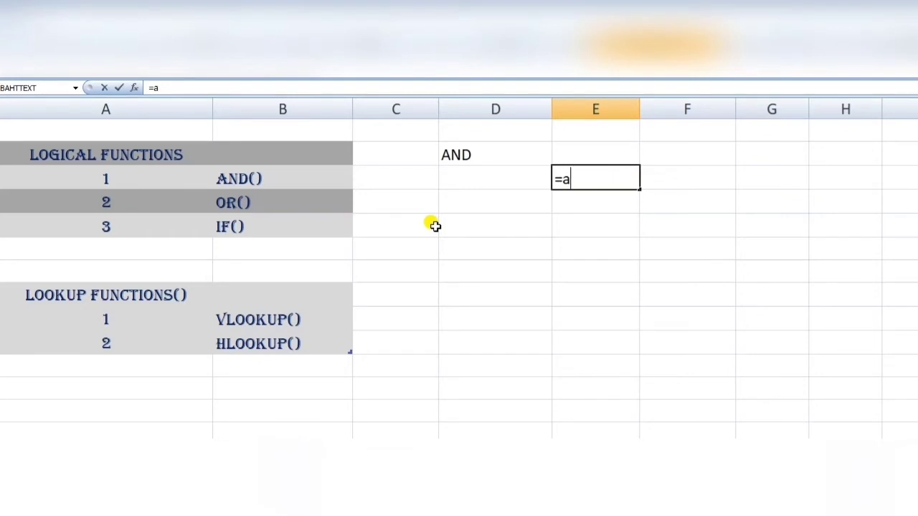
type("nd(")
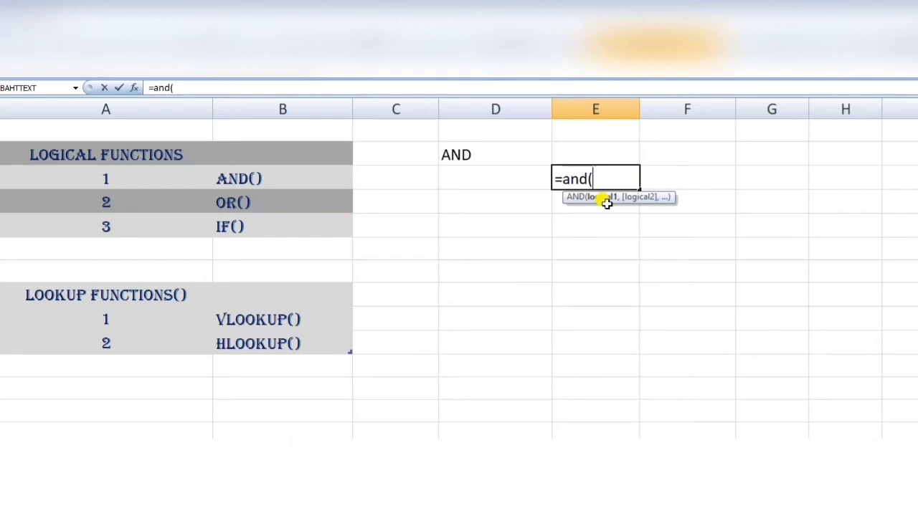
type("9-5=4,")
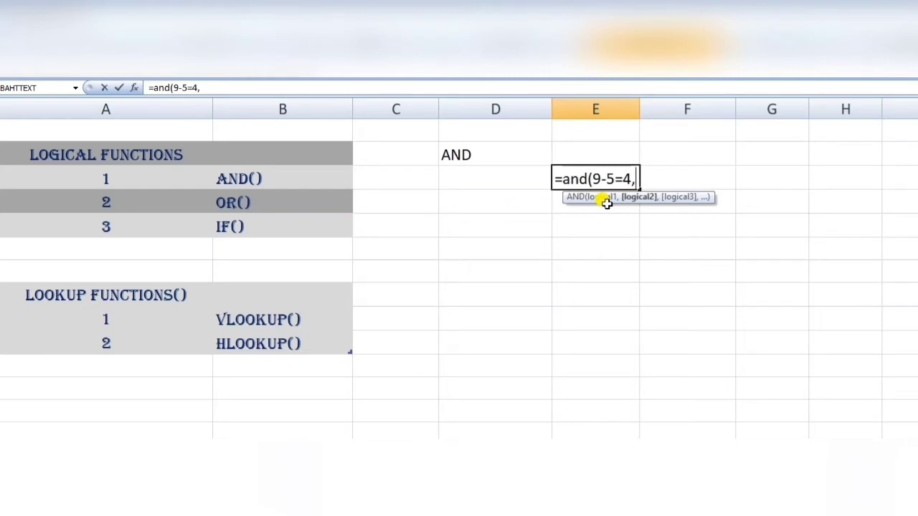
type(" 4*3")
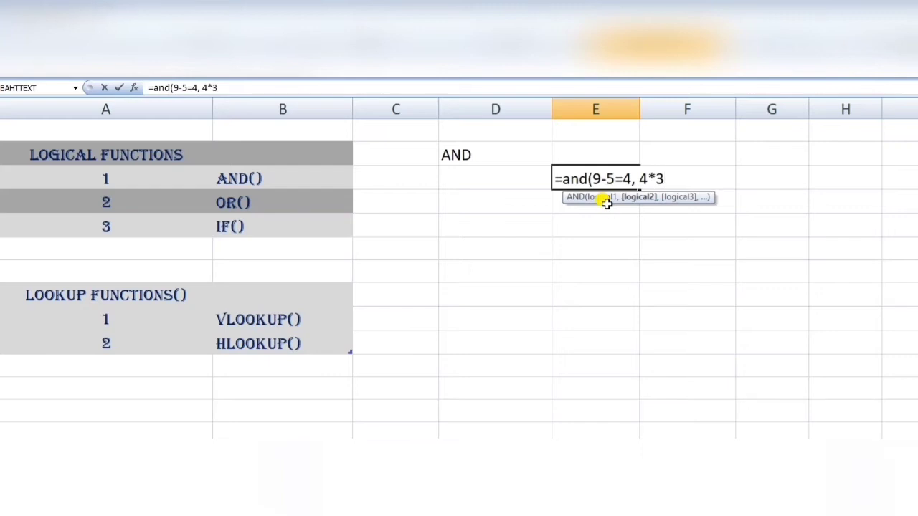
type("=12")
type(",")
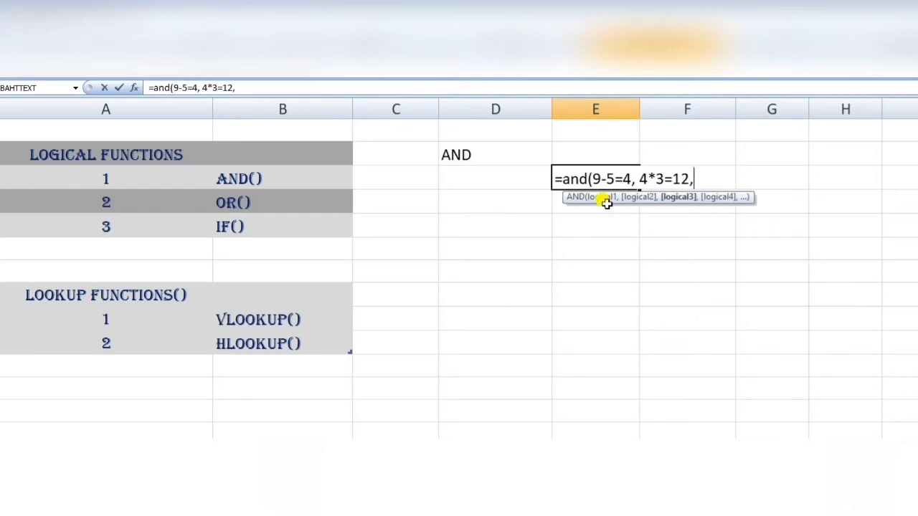
key("BackSpace")
type(")")
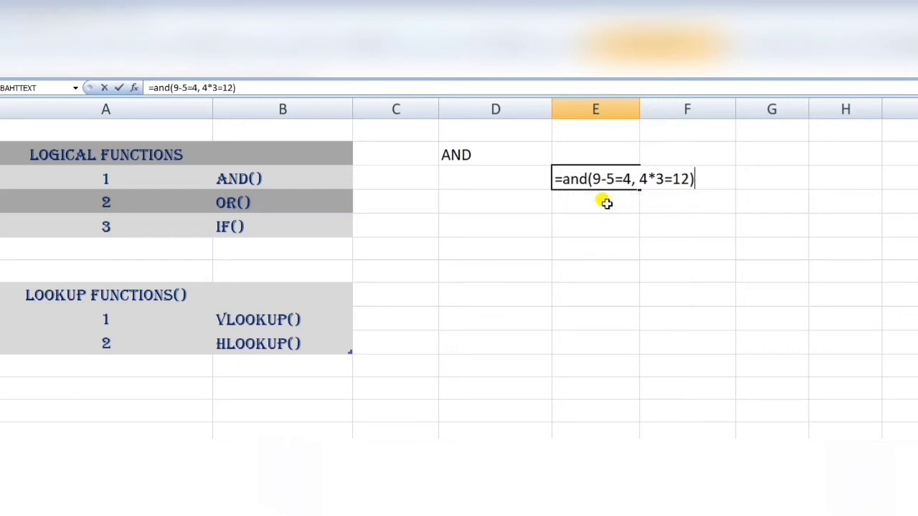
key("Return")
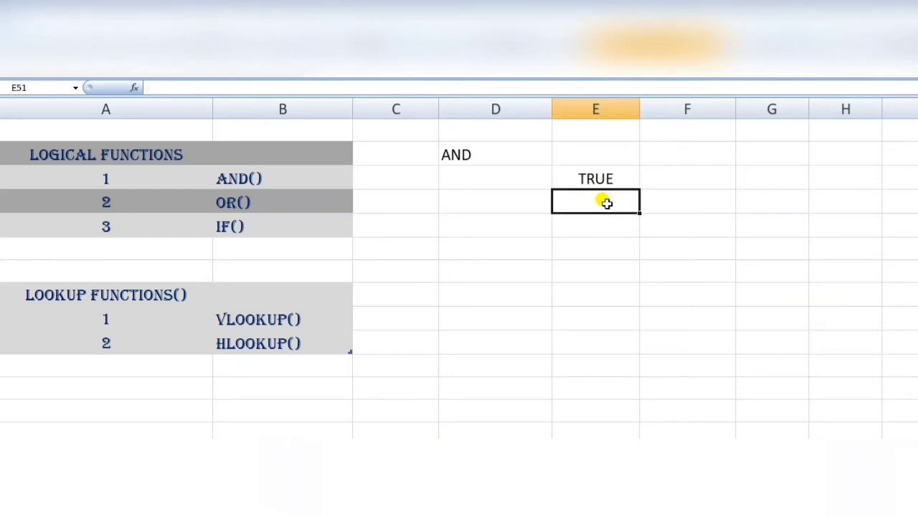
key("Up")
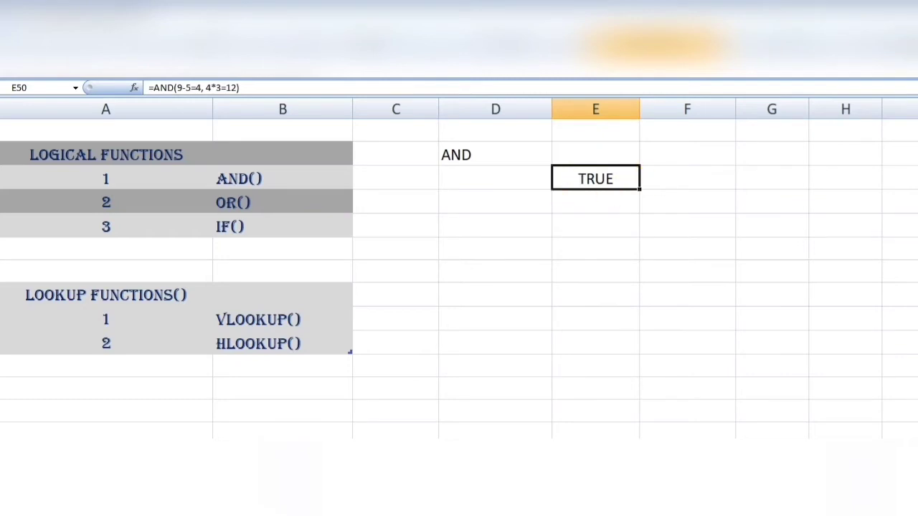
left_click(181, 86)
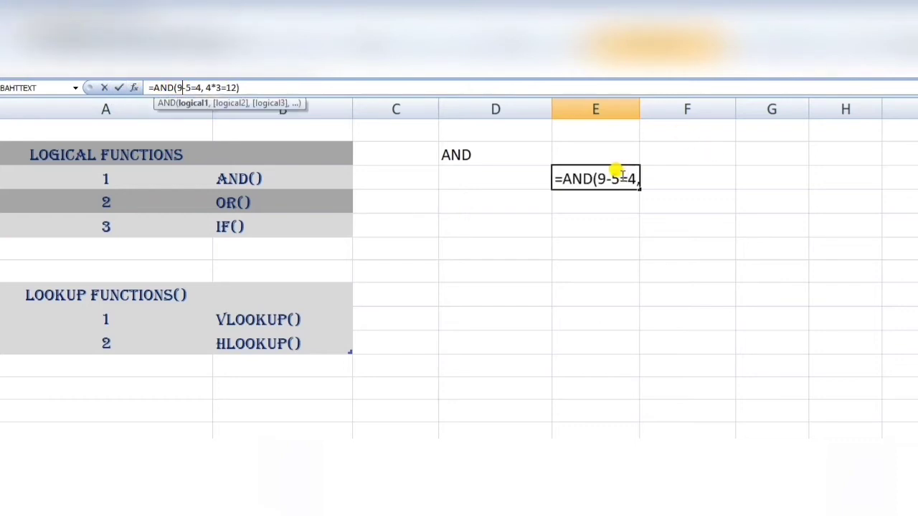
key("Return")
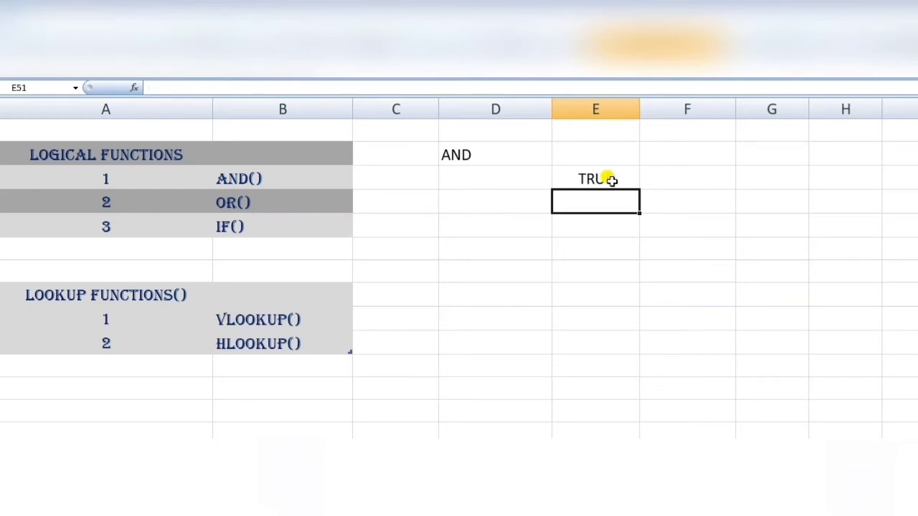
left_click(605, 178)
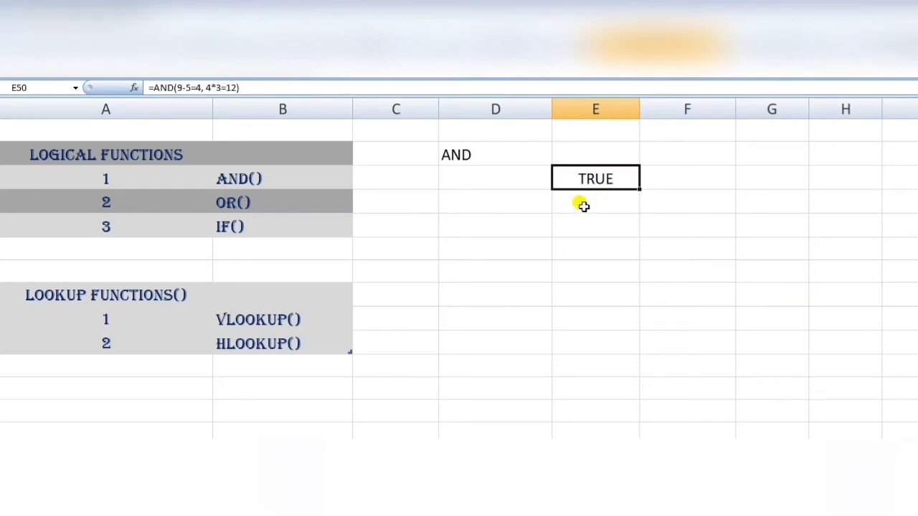
left_click(583, 206)
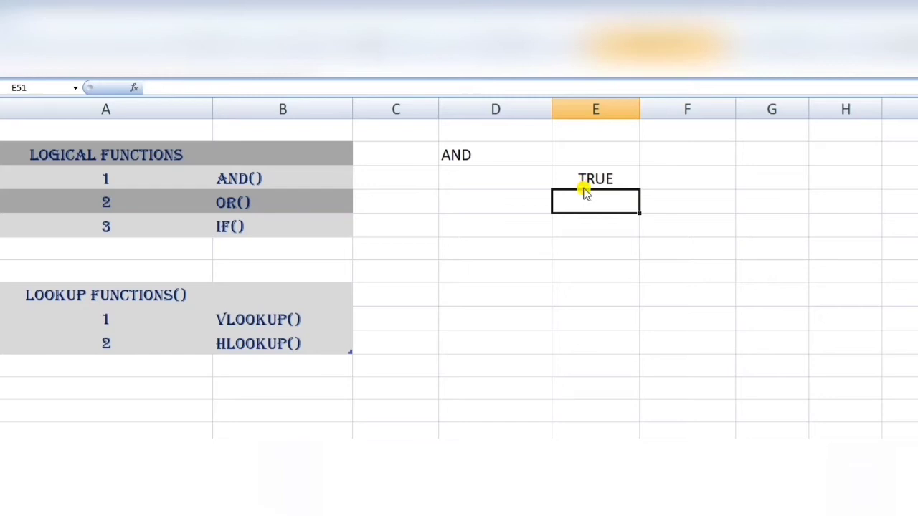
Step: Copy the complete AND formula text from E50 and paste it into E51
left_click(582, 176)
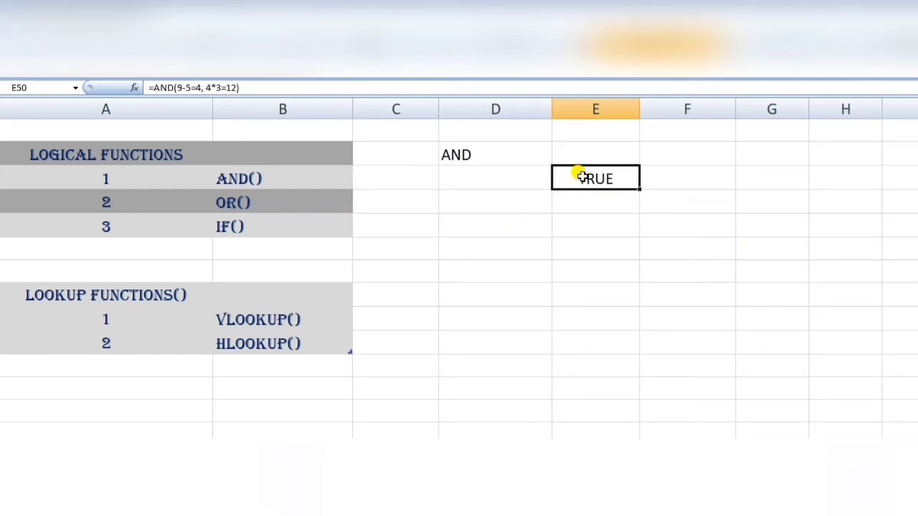
left_click(241, 88)
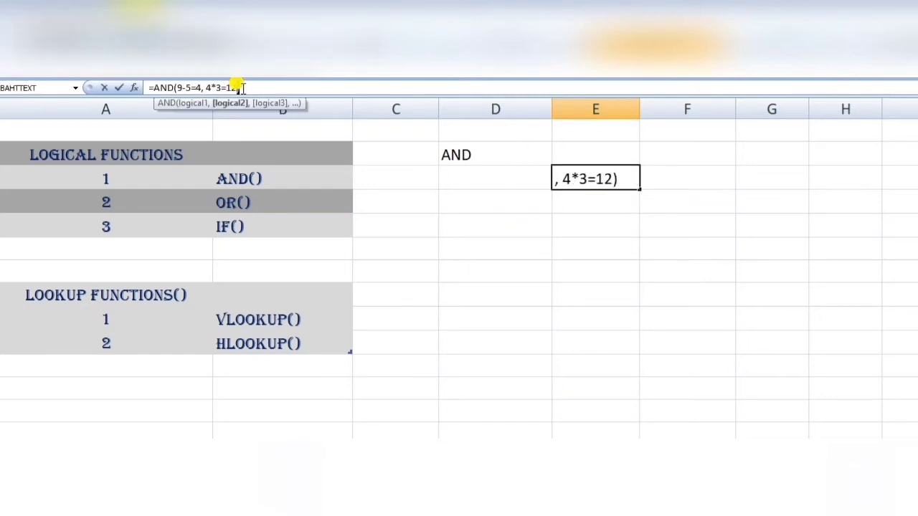
key("shift+Left")
key("shift+Left")
key("shift+Left")
key("shift+Left")
key("shift+Left")
key("shift+Left")
key("shift+Left")
key("shift+Left")
key("shift+Left")
key("shift+Left")
key("shift+Left")
key("shift+Left")
key("shift+Left")
key("shift+Left")
key("shift+Left")
key("shift+Left")
key("shift+Left")
key("shift+Left")
key("shift+Left")
key("ctrl+c")
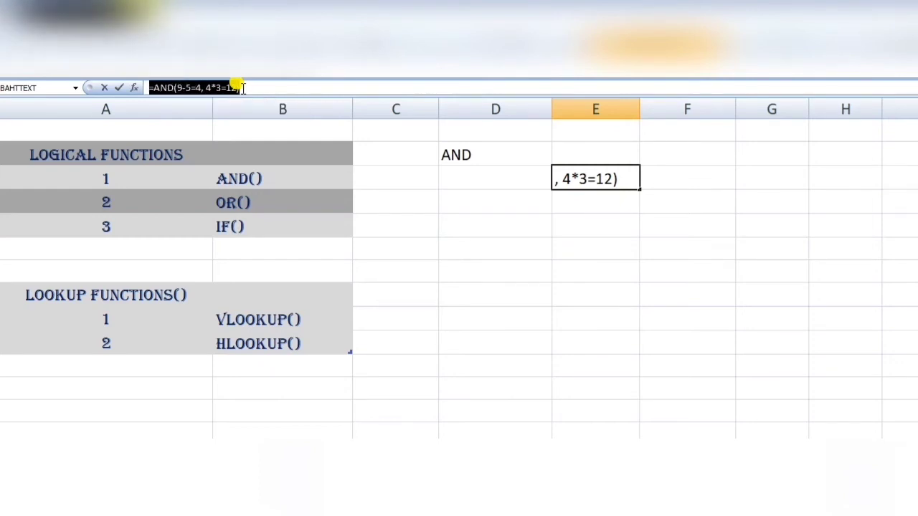
key("Return")
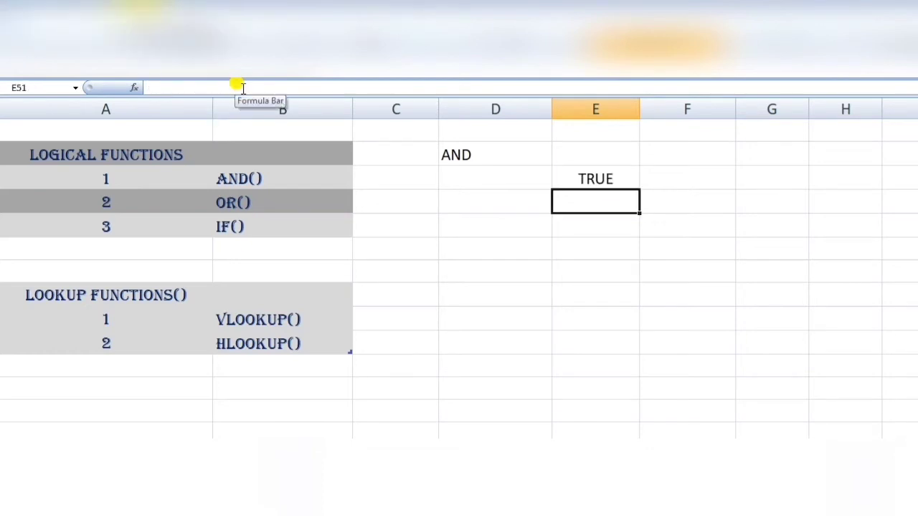
key("ctrl+v")
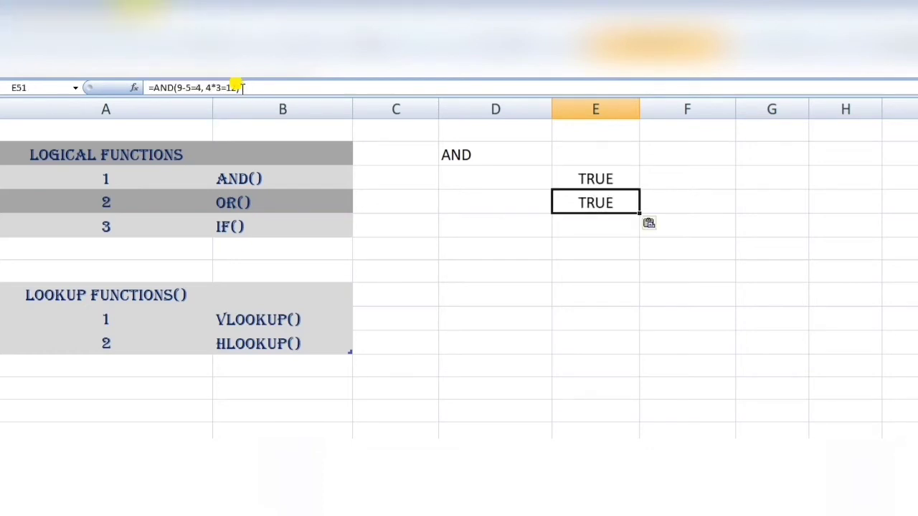
Step: Change the second condition of the AND formula in E51 to 4*3=2
left_click(230, 87)
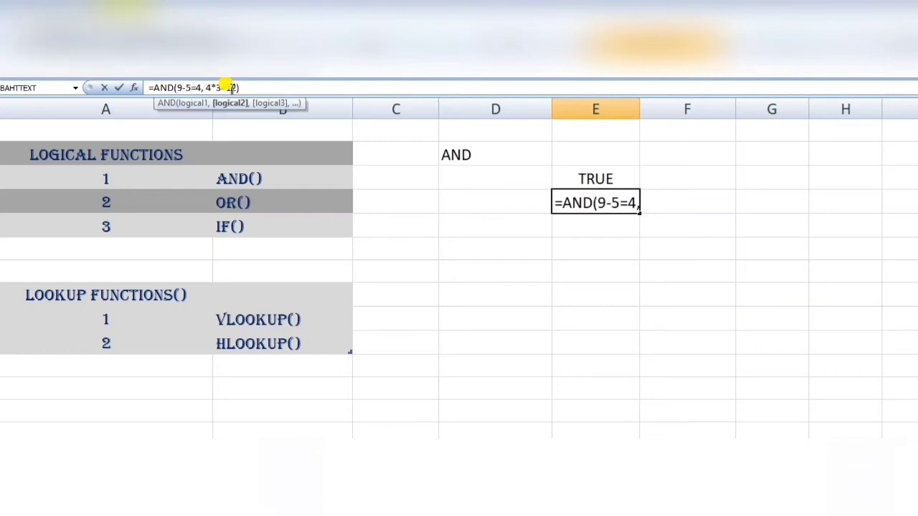
key("BackSpace")
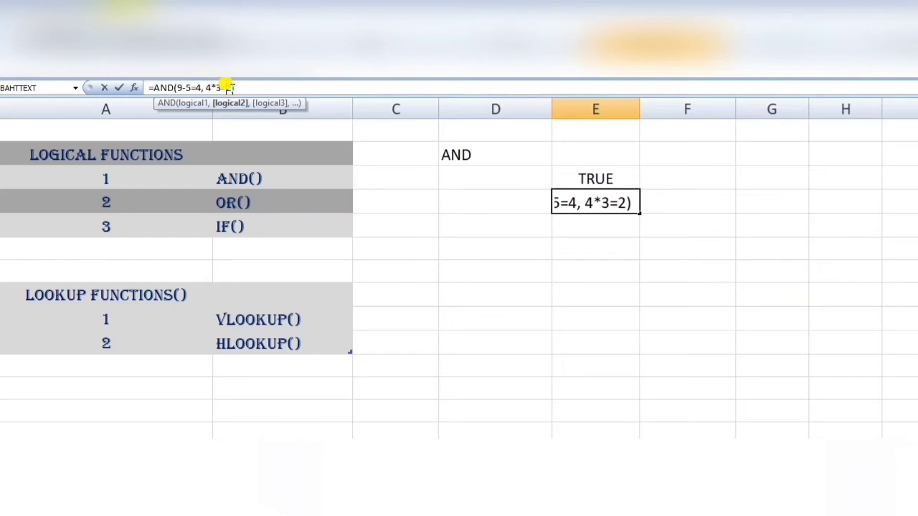
key("Return")
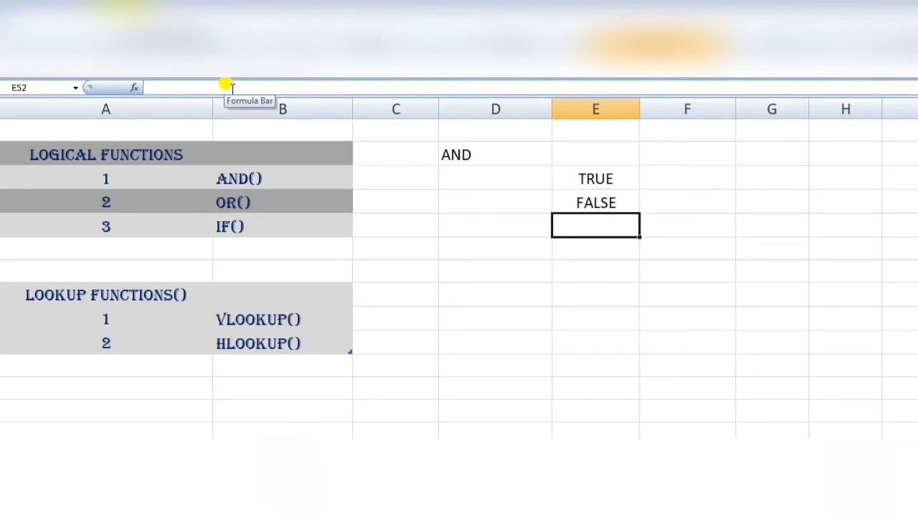
key("Up")
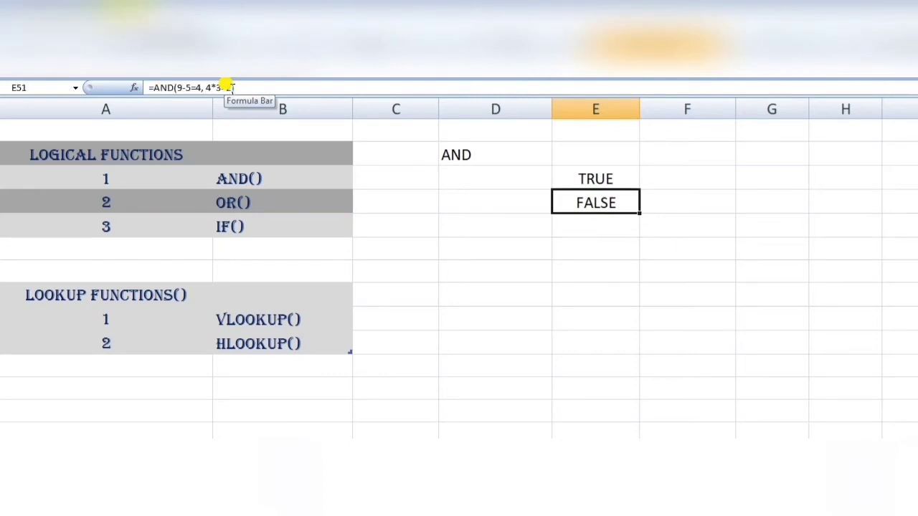
key("ctrl+c")
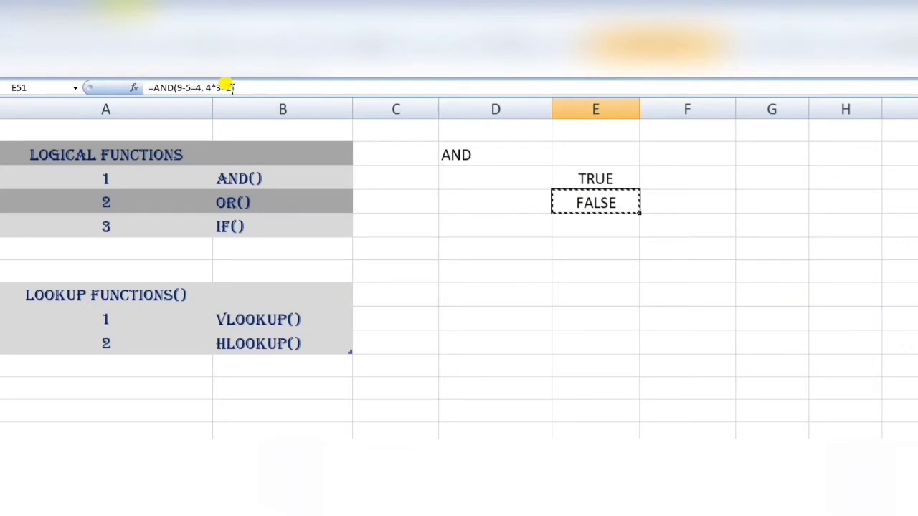
key("Return")
type("0")
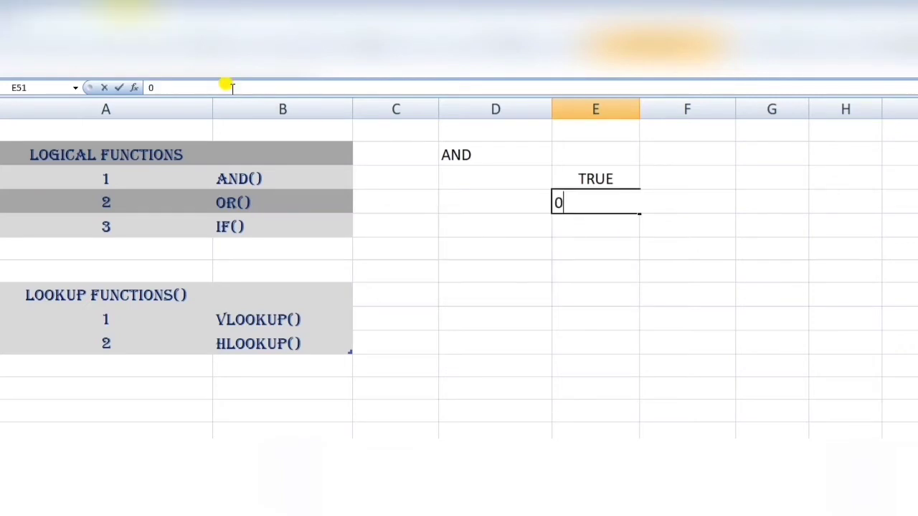
key("BackSpace")
key("Return")
key("Right")
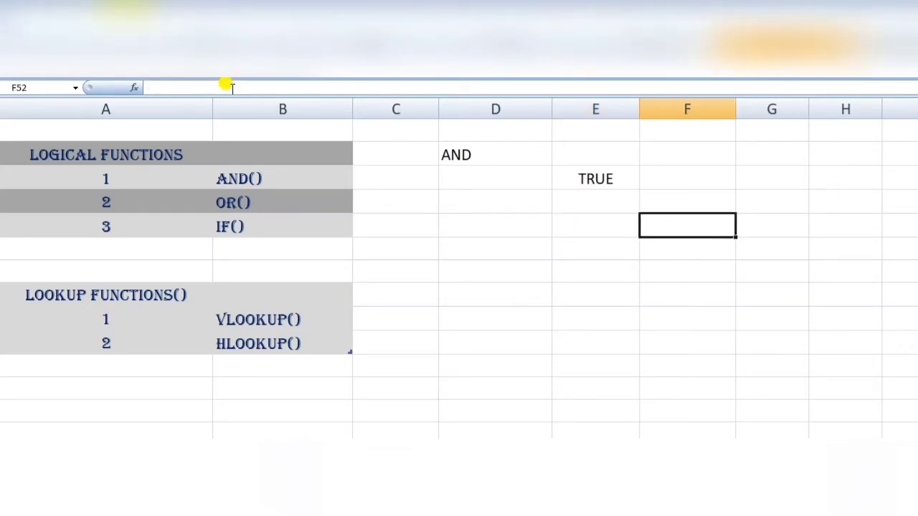
key("Up")
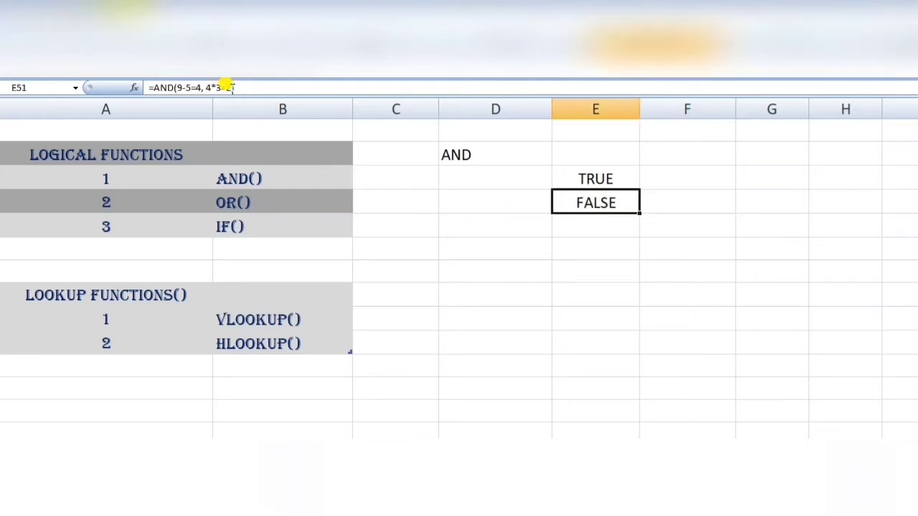
key("ctrl+c")
key("Right")
key("Up")
left_click(232, 87)
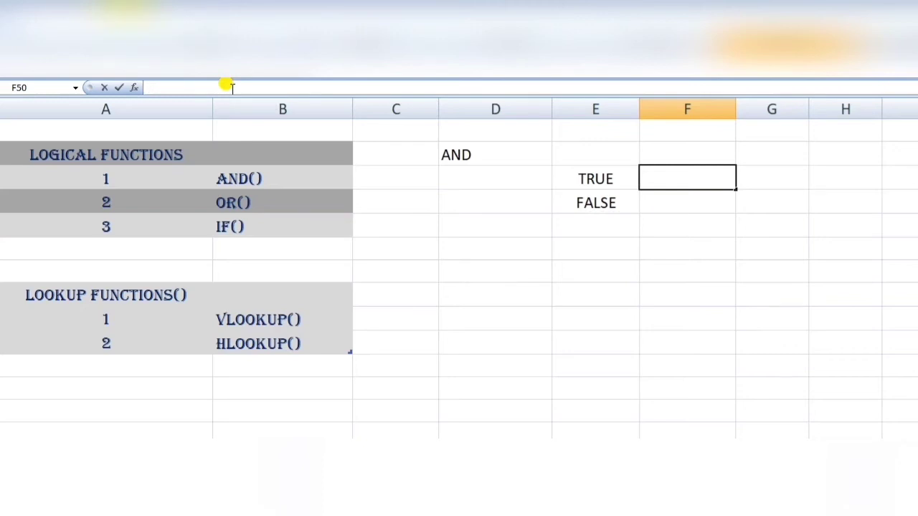
key("Return")
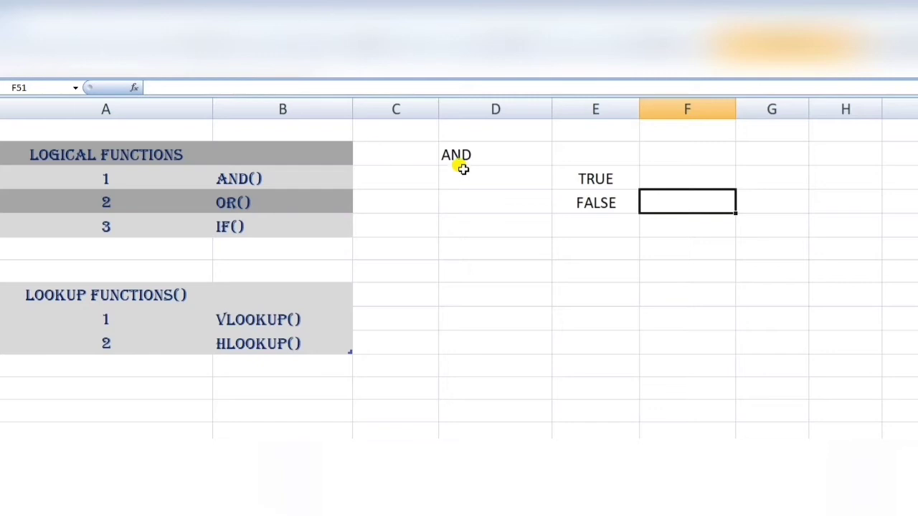
Step: Move the AND formula from E51 to F50, beside the first AND example
left_click(590, 201)
key("ctrl+c")
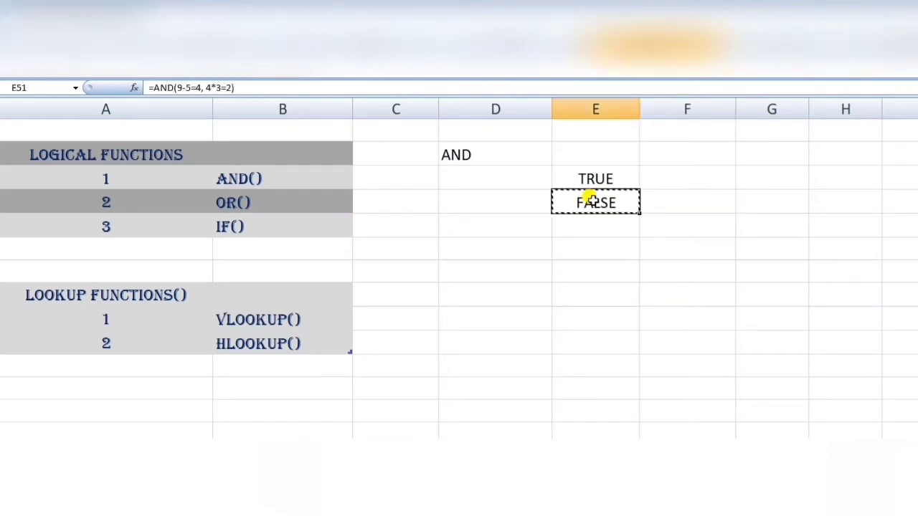
left_click(694, 175)
key("ctrl+v")
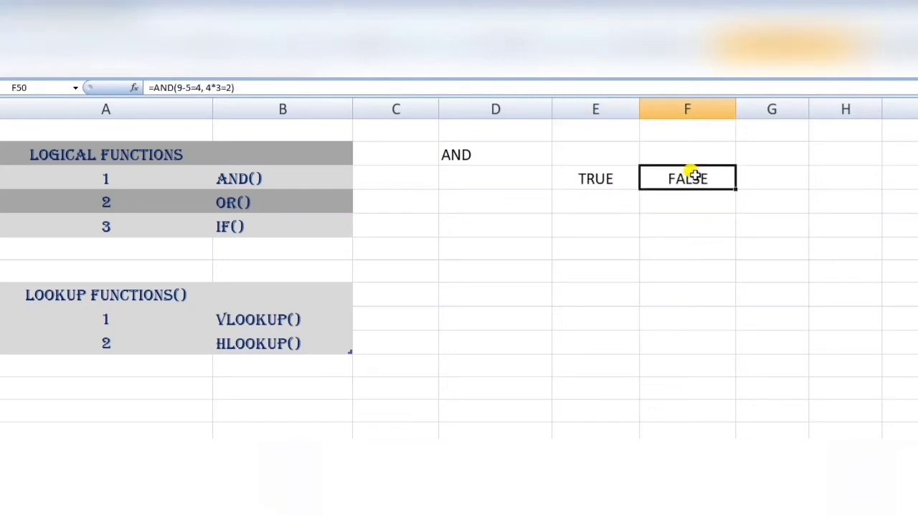
Step: Copy the AND formula from F50 into G50
key("Right")
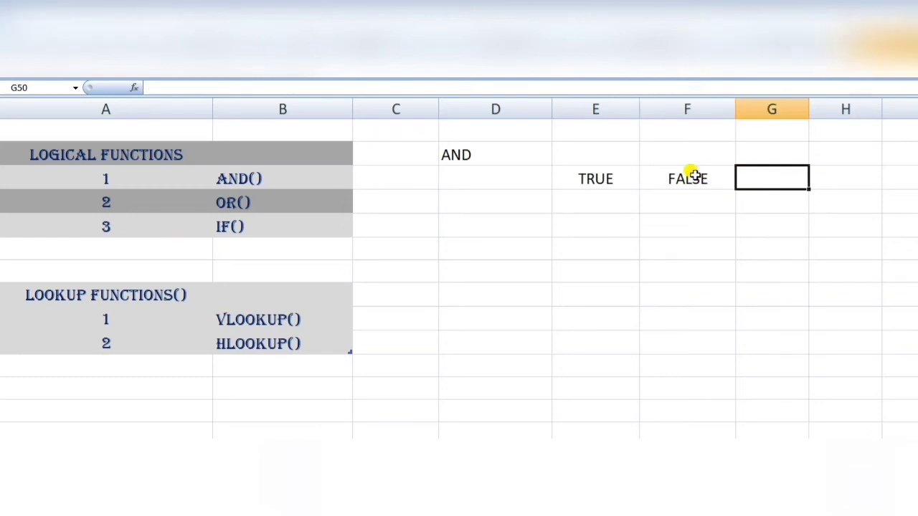
left_click(699, 181)
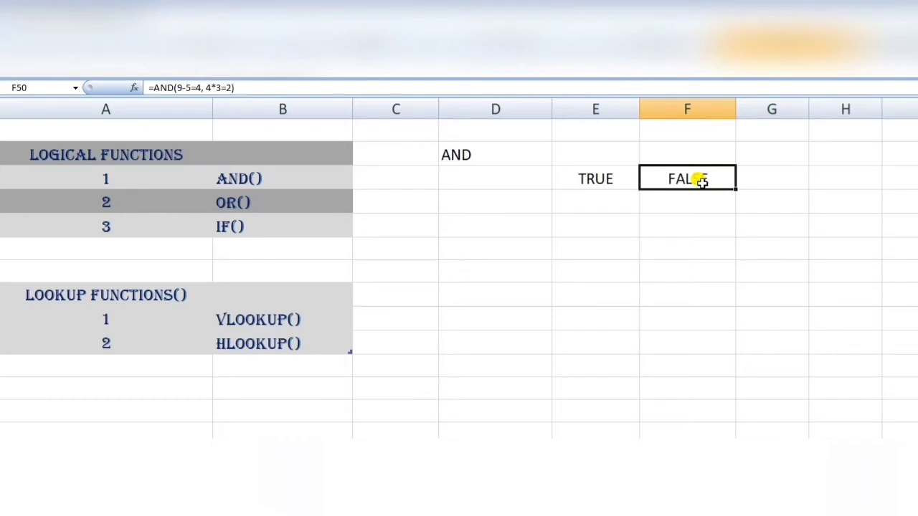
key("ctrl+c")
left_click(773, 170)
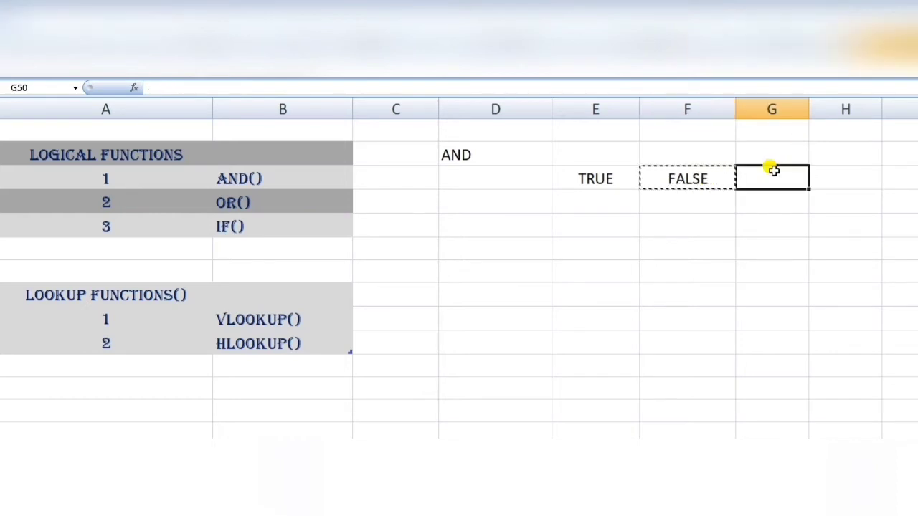
key("ctrl+v")
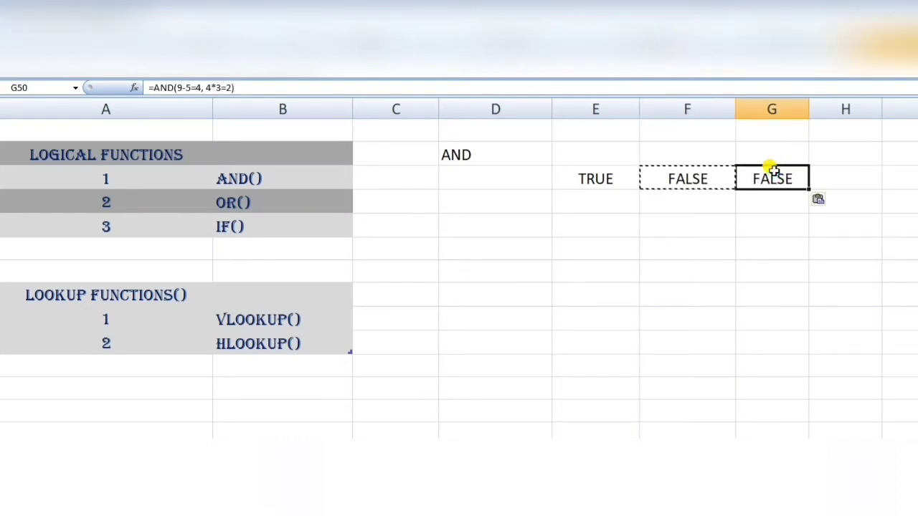
Step: Change the first condition of the AND formula in G50 to 9-5=14
double_click(772, 170)
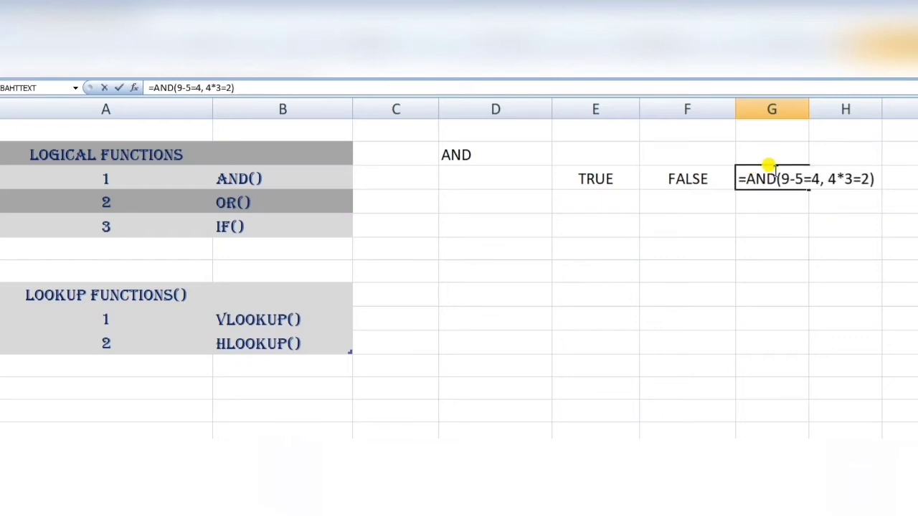
key("Left")
key("Left")
key("Left")
key("Left")
key("Left")
key("Left")
key("Left")
key("Left")
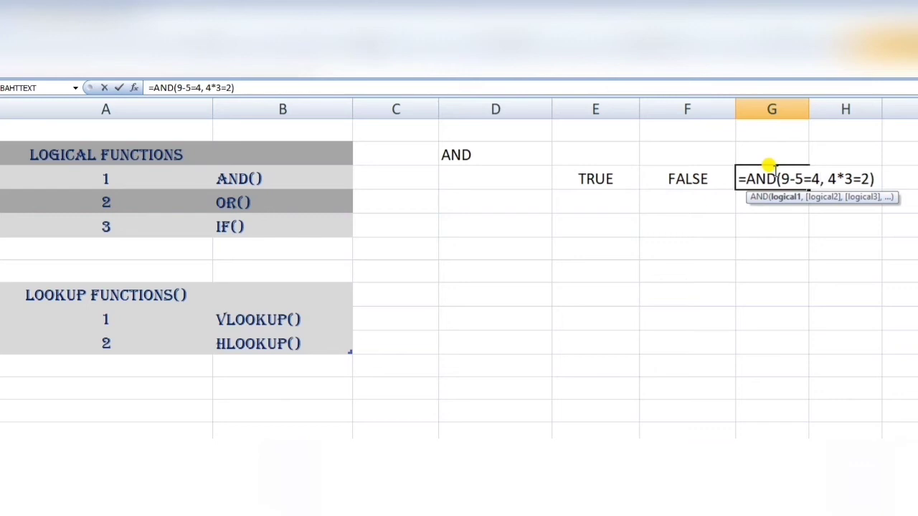
key("BackSpace")
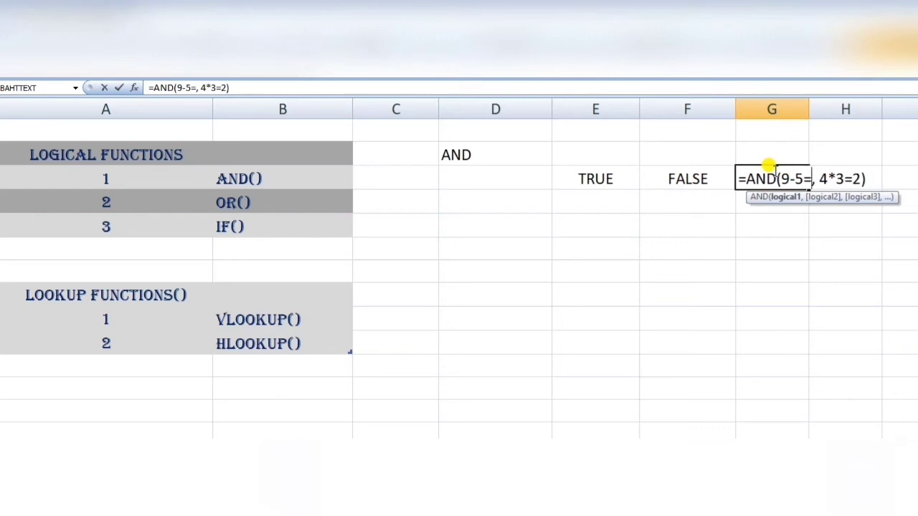
type("14")
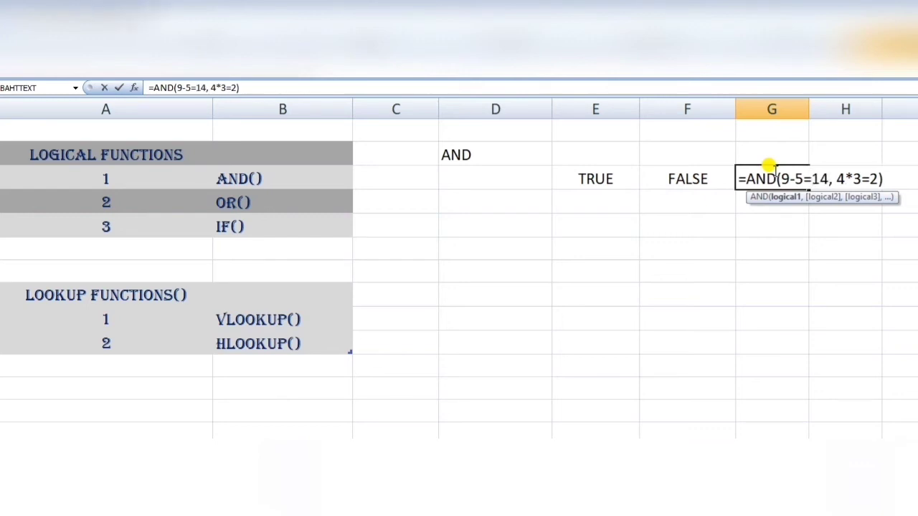
key("Return")
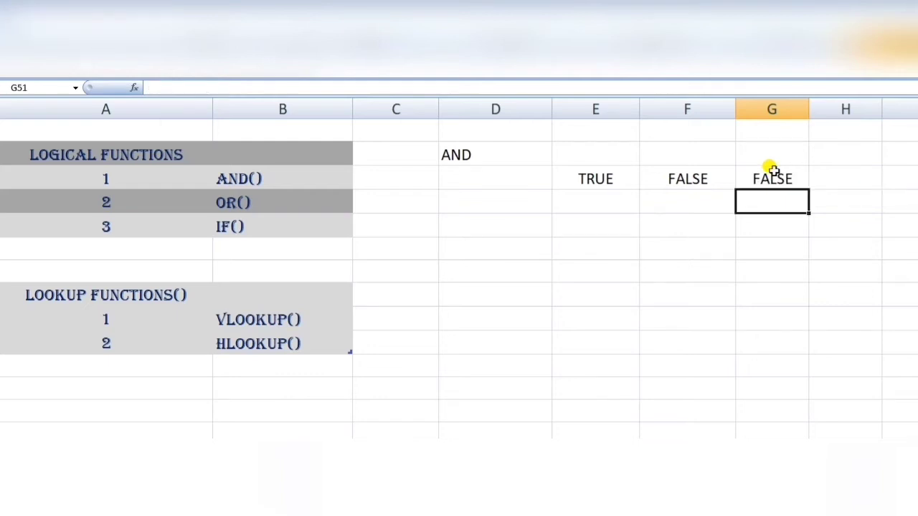
left_click(772, 170)
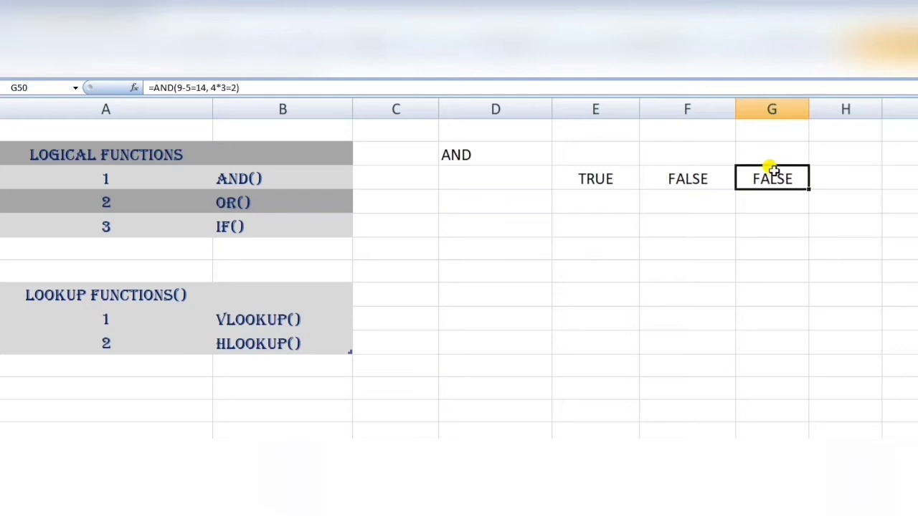
Step: Copy the AND formula from E50 into E51, directly below it
key("Down")
key("Left")
key("Left")
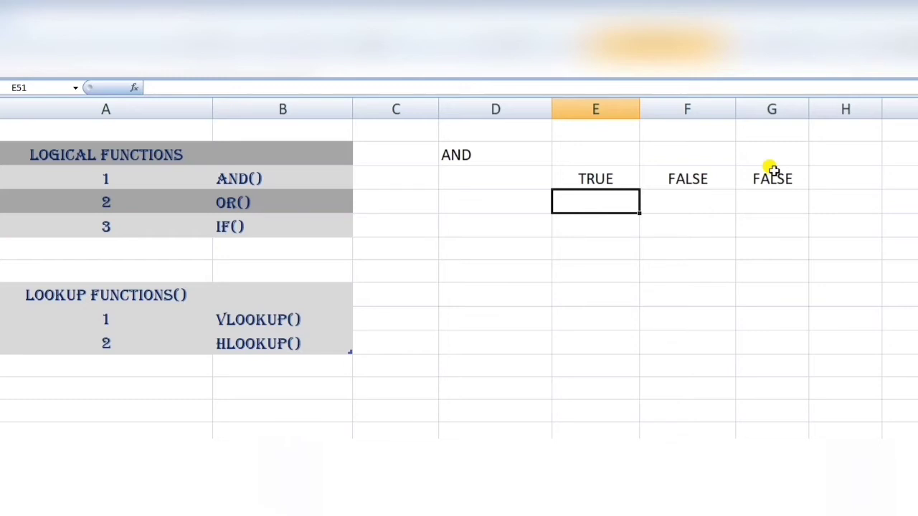
key("Up")
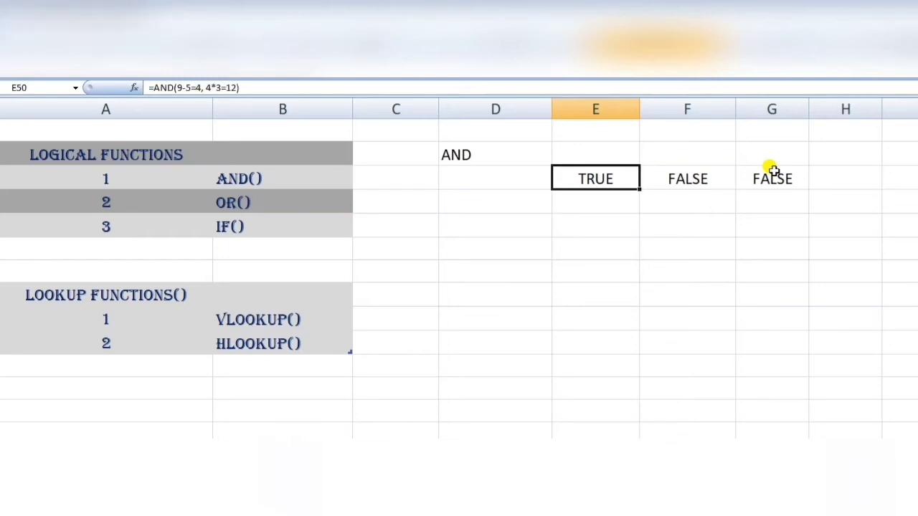
key("ctrl+c")
key("Down")
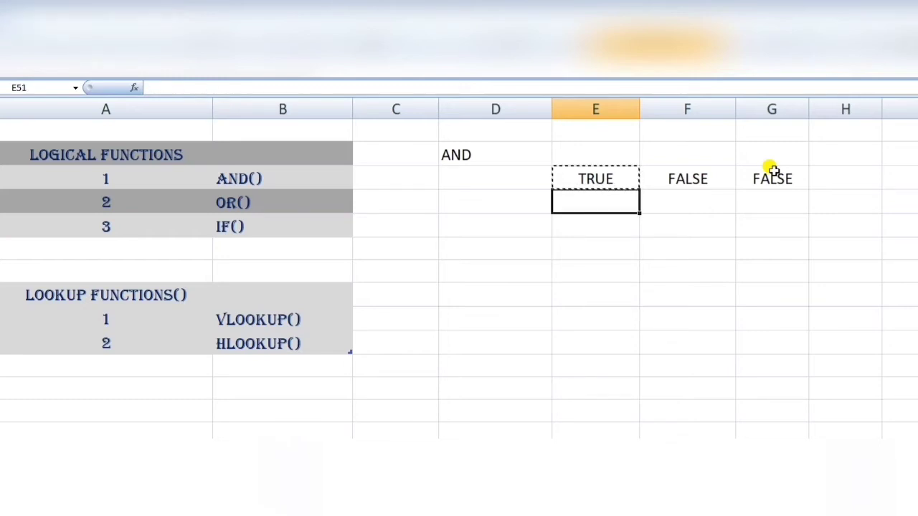
key("Return")
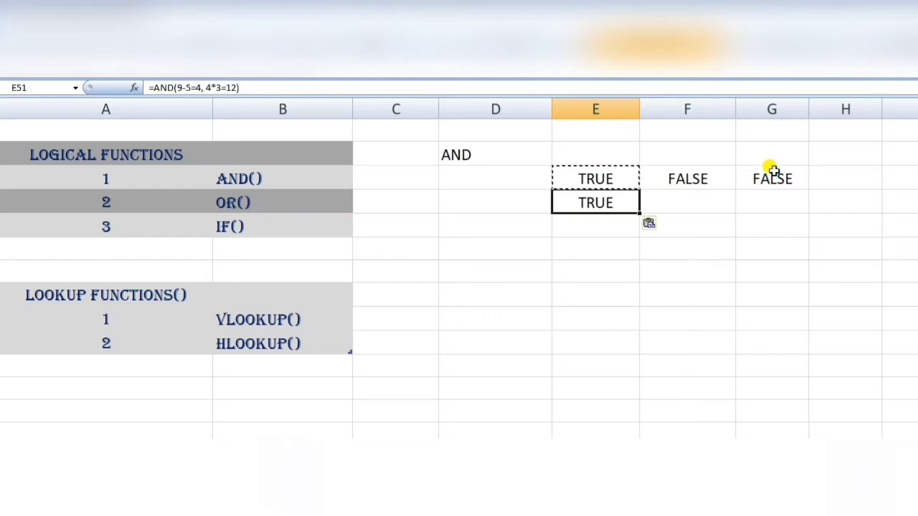
Step: Replace the AND function with OR in the E51 formula, keeping the conditions 9-5=4 and 4*3=12
key("F2")
key("Left")
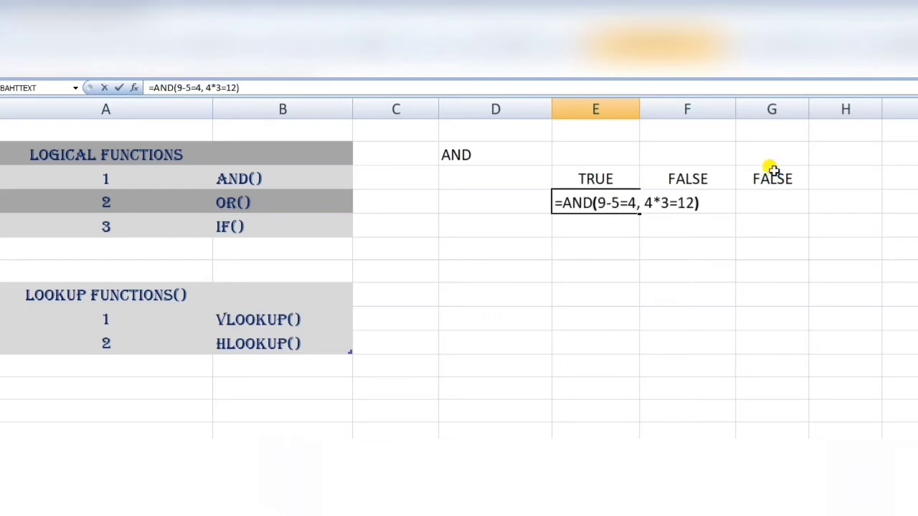
key("Left")
key("Left")
key("Left")
key("Left")
key("Left")
key("Left")
key("Left")
key("Left")
key("Left")
key("Left")
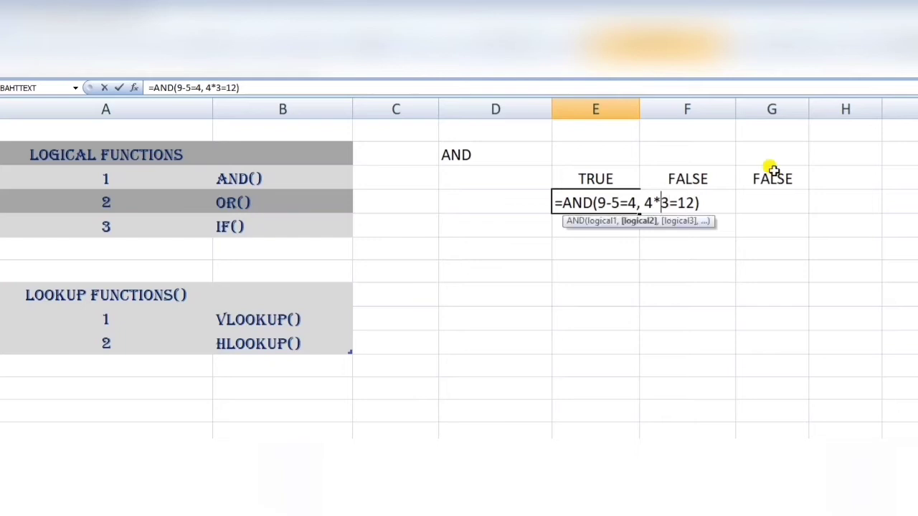
key("Left")
key("Left")
key("Left")
key("Left")
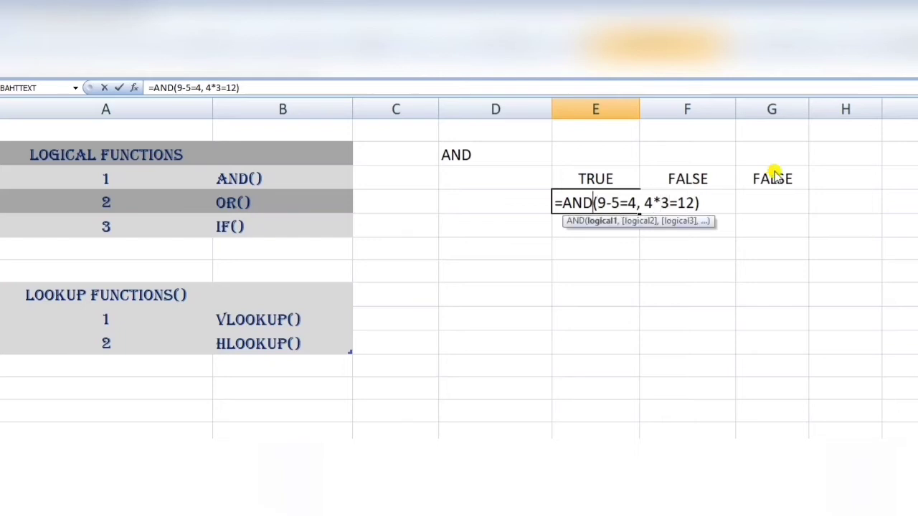
key("BackSpace")
key("BackSpace")
key("BackSpace")
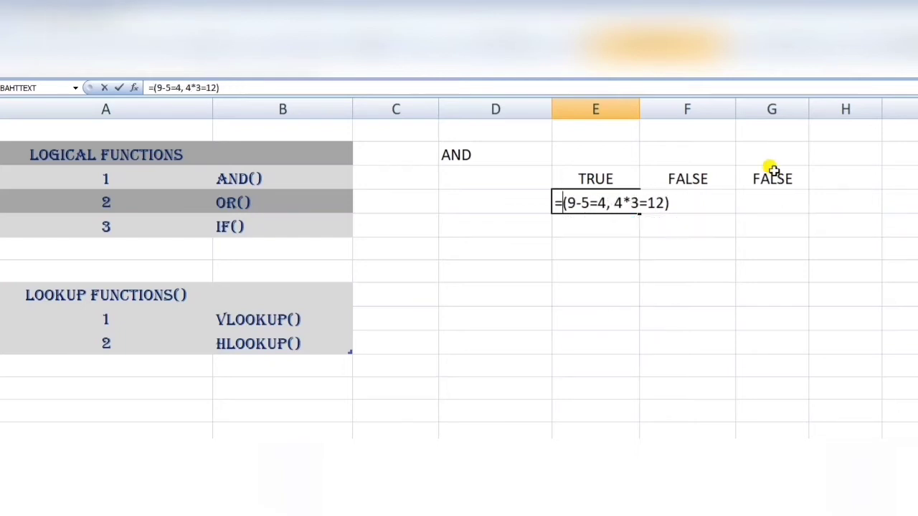
type("or")
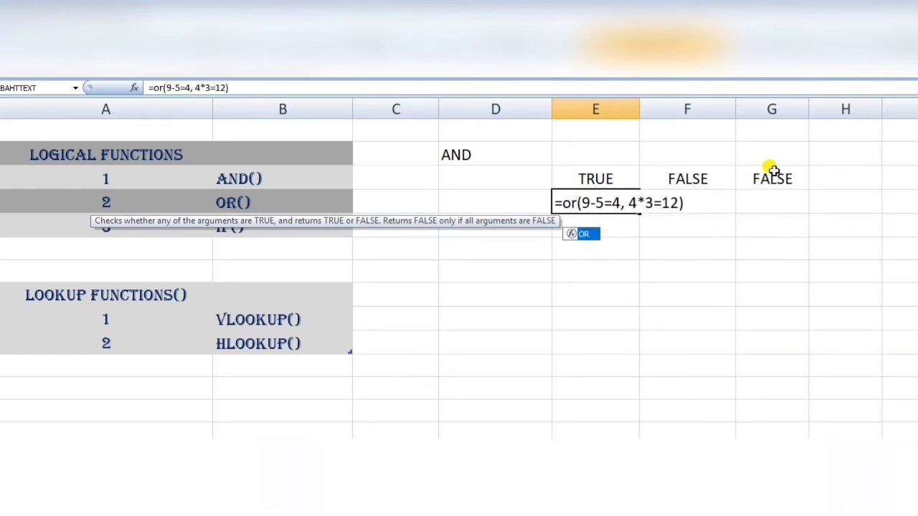
key("Return")
Step: Copy the AND formula from F50 into F51, directly below it
key("Tab")
key("Up")
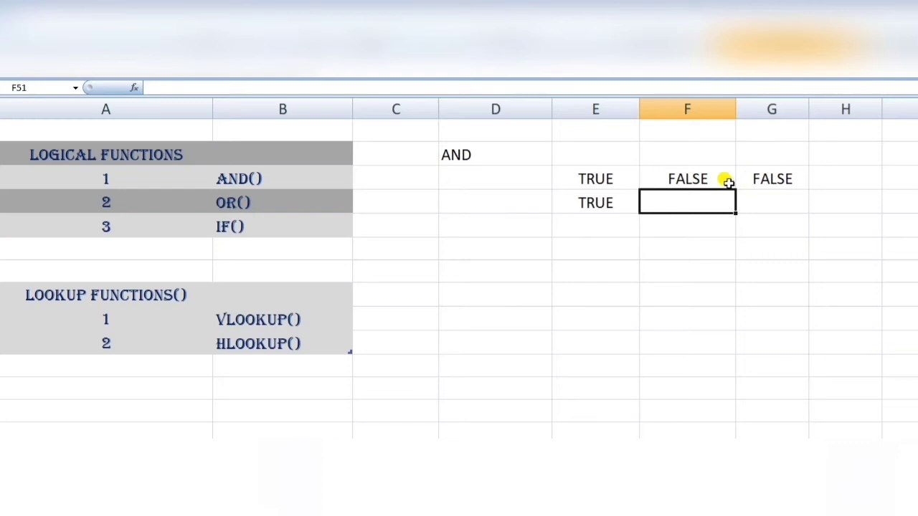
left_click(710, 177)
key("ctrl+c")
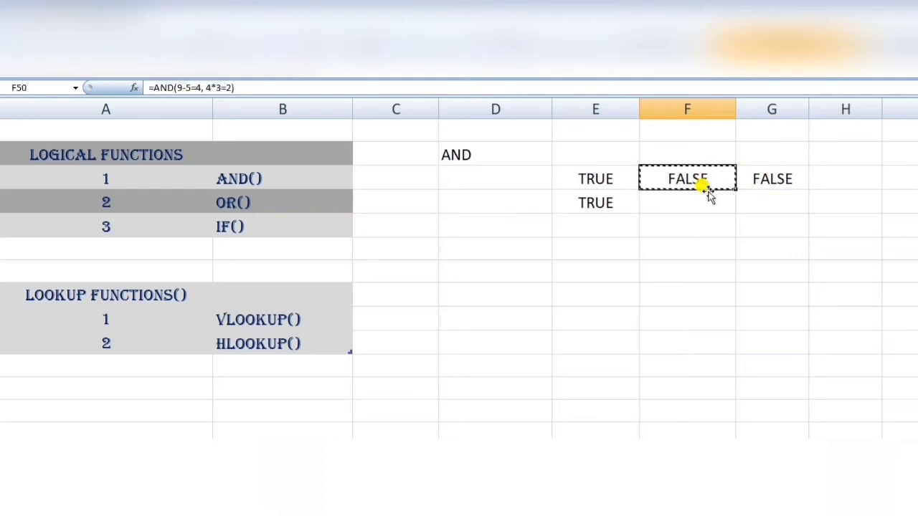
left_click(707, 196)
key("Return")
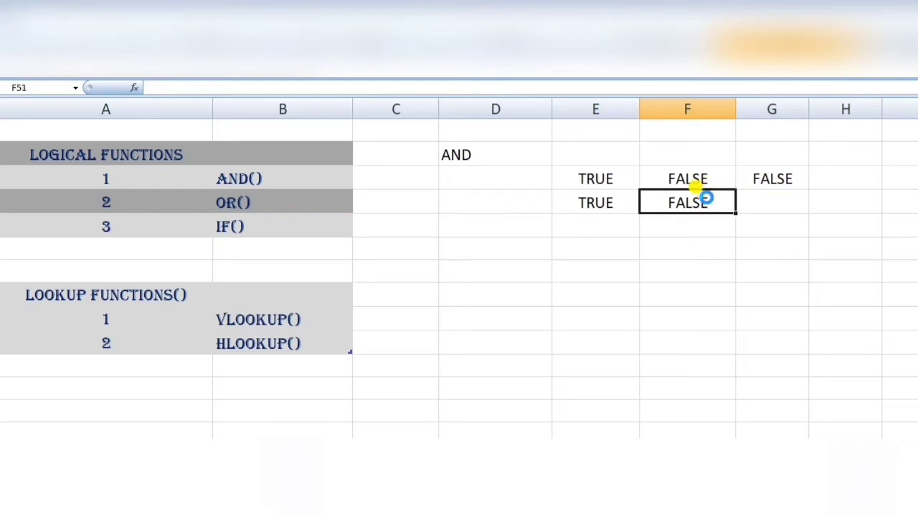
Step: Replace the AND function with OR in the F51 formula, keeping the conditions 9-5=4 and 4*3=2
double_click(706, 197)
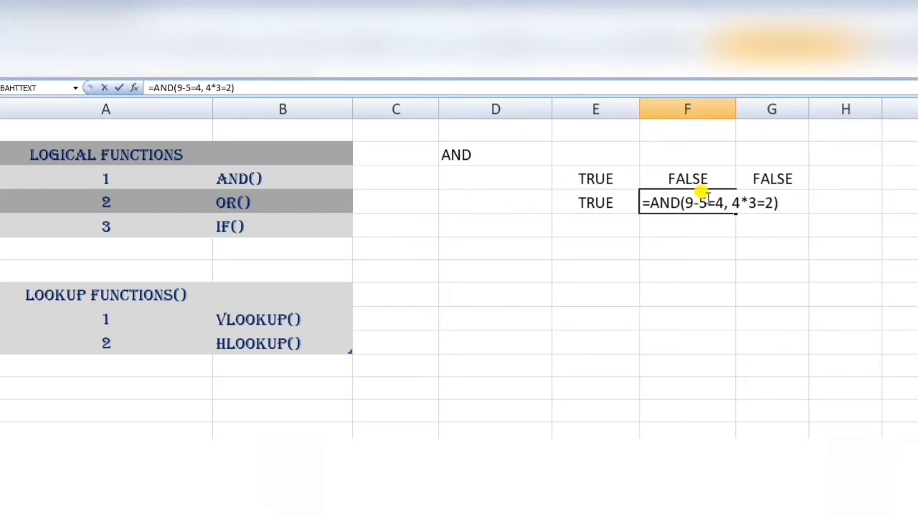
key("Left")
key("Left")
key("Left")
key("Left")
key("Left")
key("Left")
key("Left")
key("Left")
key("Left")
key("Left")
key("Left")
key("Left")
key("Left")
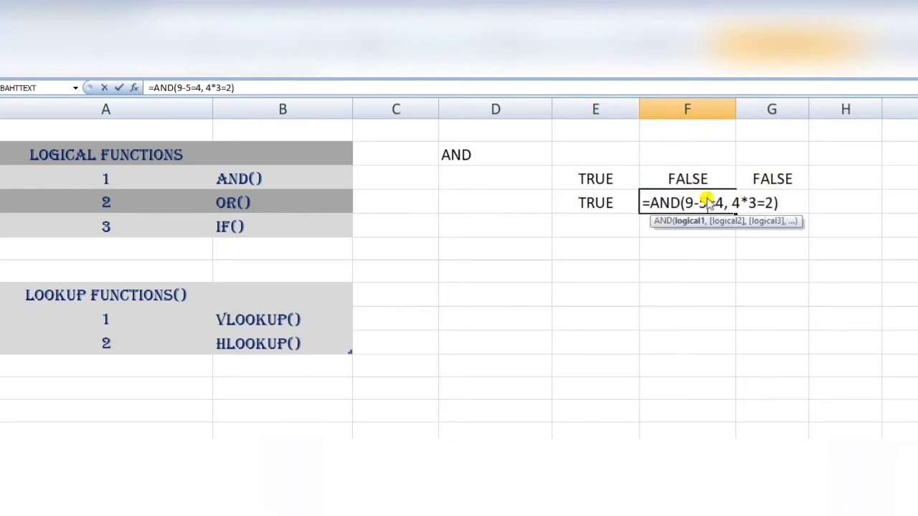
key("BackSpace")
key("BackSpace")
key("BackSpace")
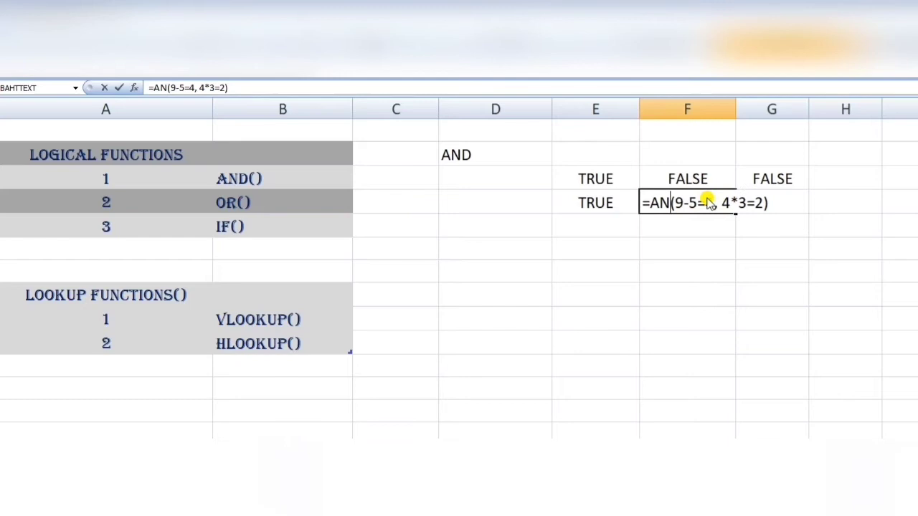
type("Or")
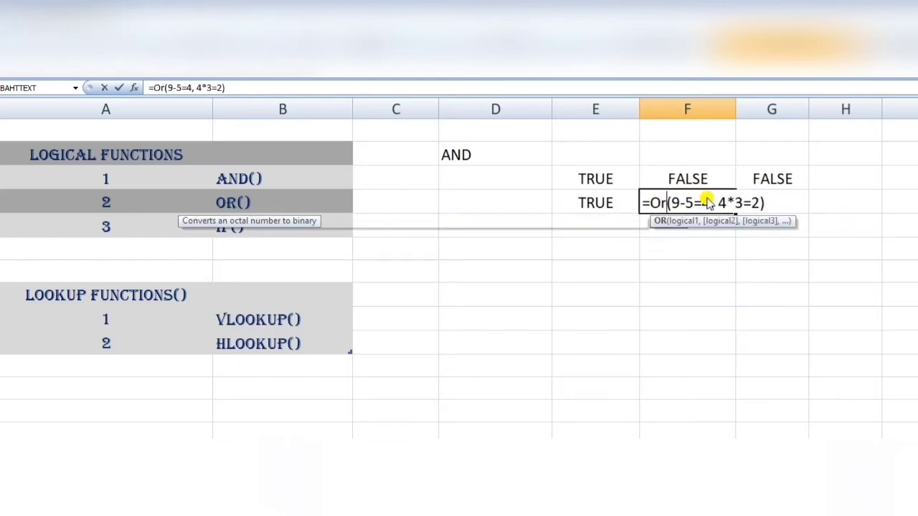
key("Right")
key("Right")
key("Right")
key("Right")
key("Right")
key("Right")
key("Right")
key("Right")
key("Right")
key("Right")
key("Right")
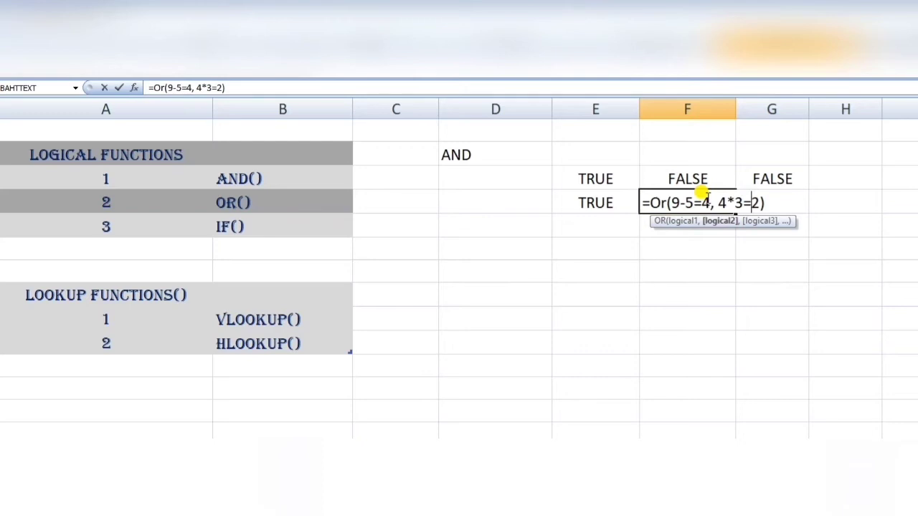
key("Return")
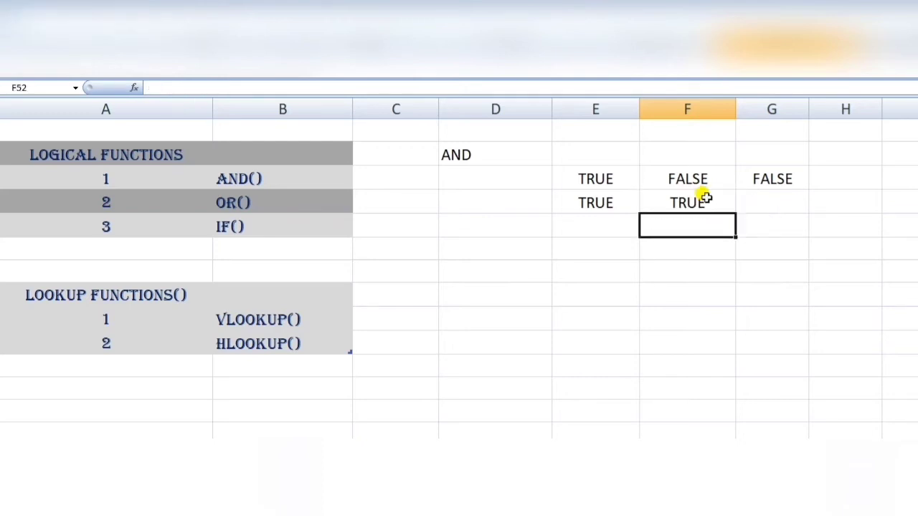
left_click(706, 200)
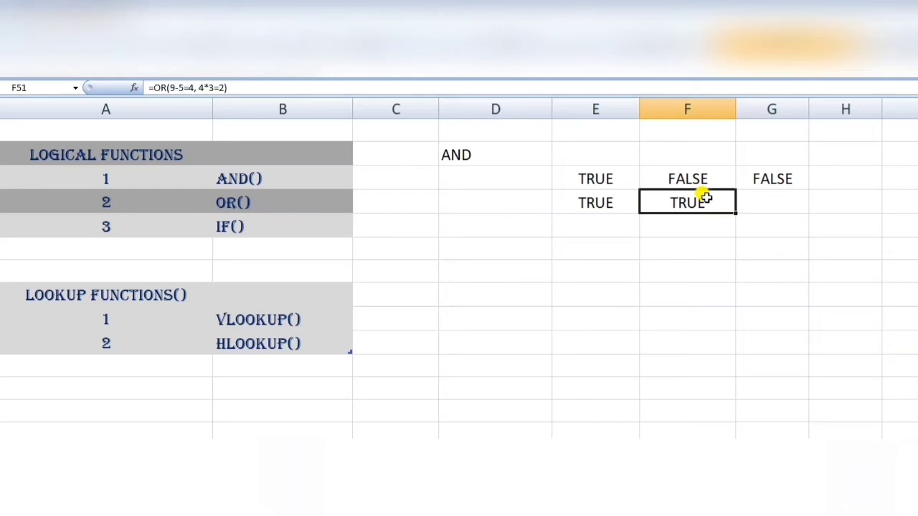
Step: Copy the AND formula from G50 into G51, directly below it
left_click(779, 202)
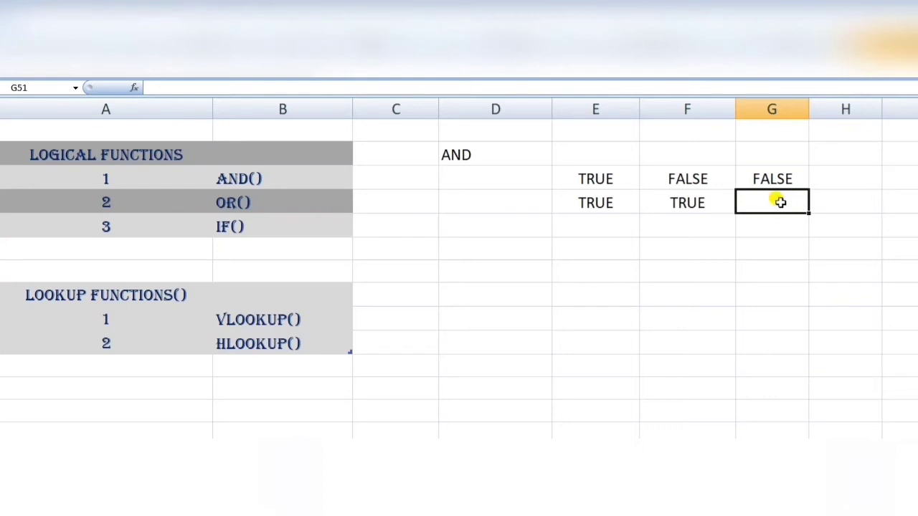
left_click(783, 181)
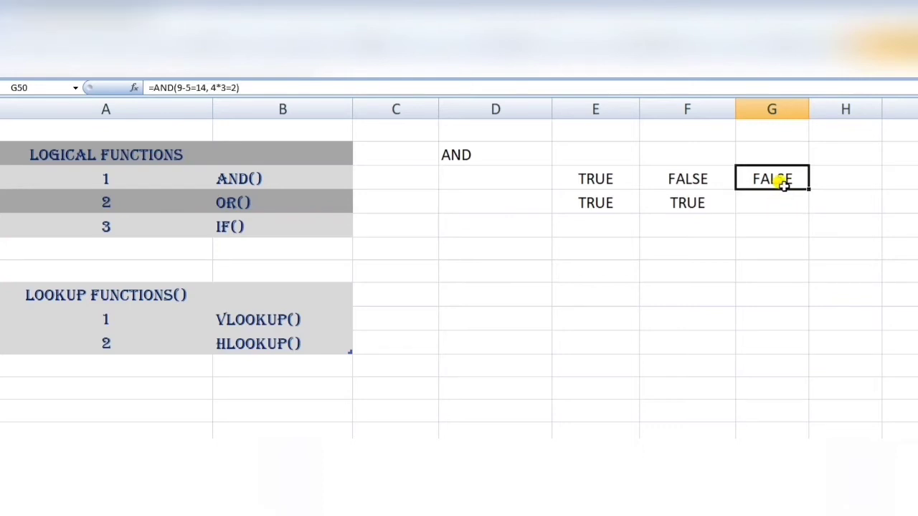
key("ctrl+c")
key("Down")
key("ctrl+v")
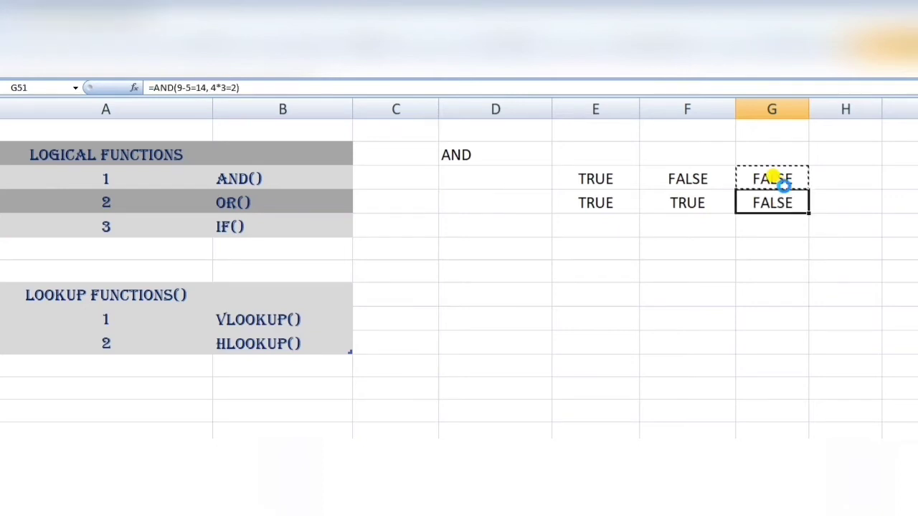
Step: Replace the AND function with OR in the G51 formula, keeping the conditions 9-5=14 and 4*3=2
key("F2")
key("Left")
key("Left")
key("Left")
key("Left")
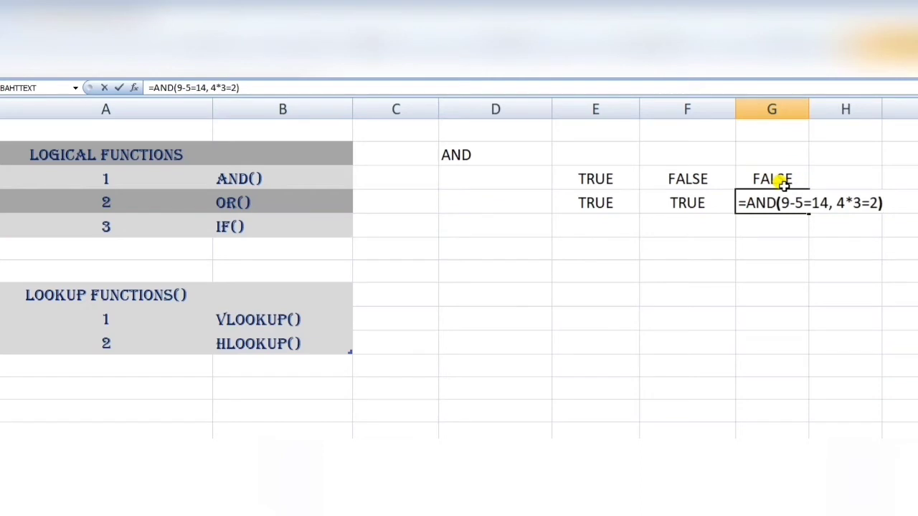
key("Left")
key("Left")
key("Left")
key("Left")
key("Left")
key("Left")
key("Left")
key("Left")
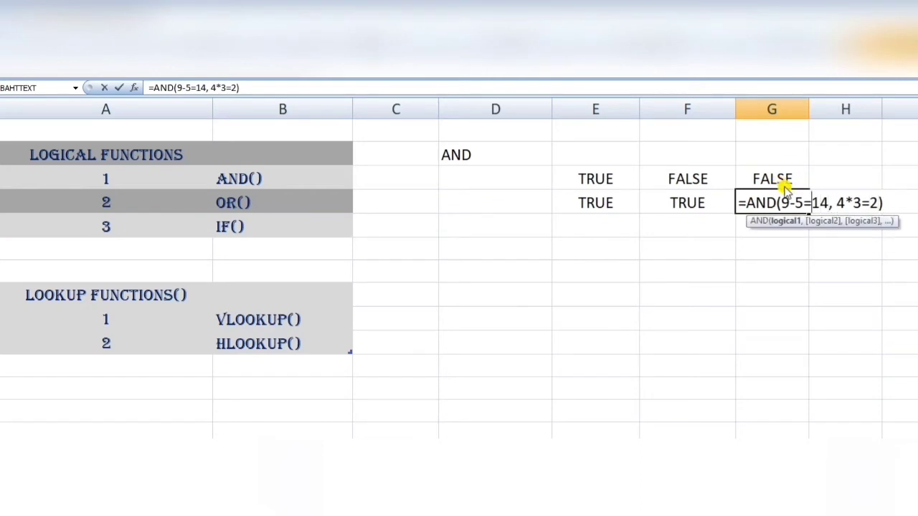
key("Left")
key("Left")
key("Left")
key("Left")
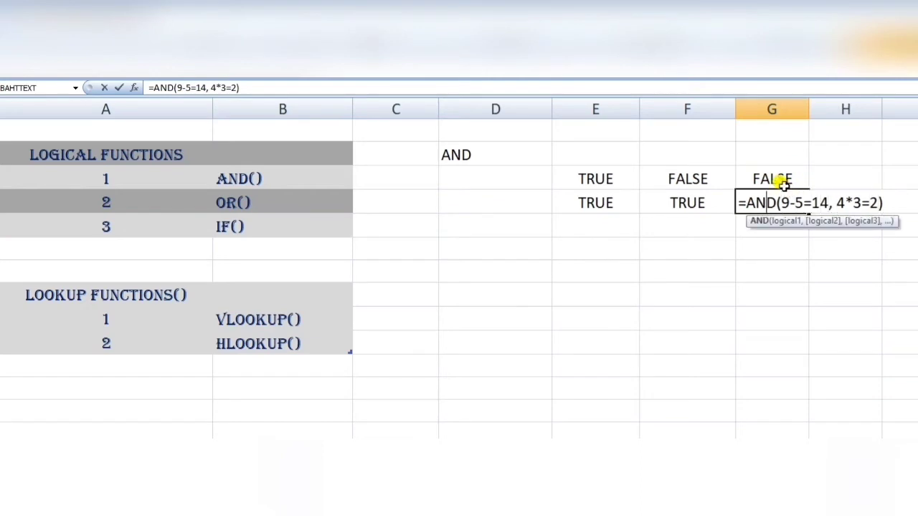
key("Delete")
key("BackSpace")
type("or")
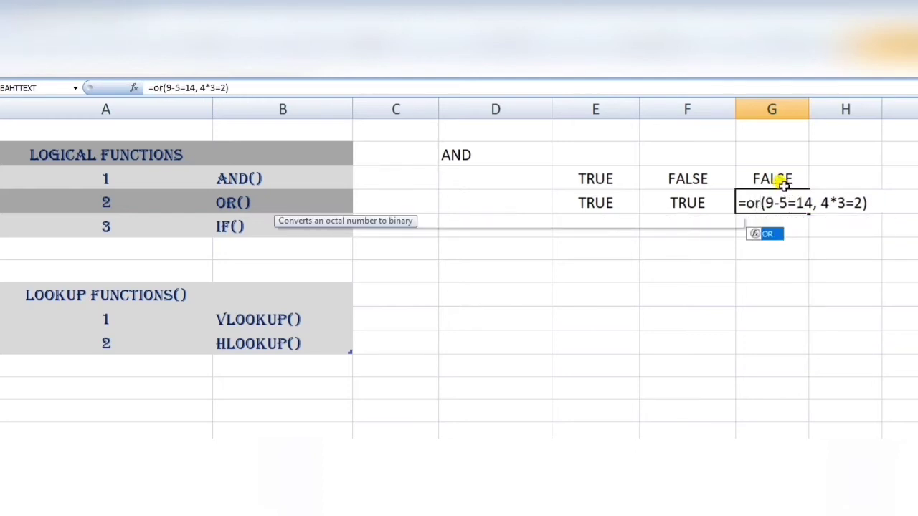
key("Return")
key("Up")
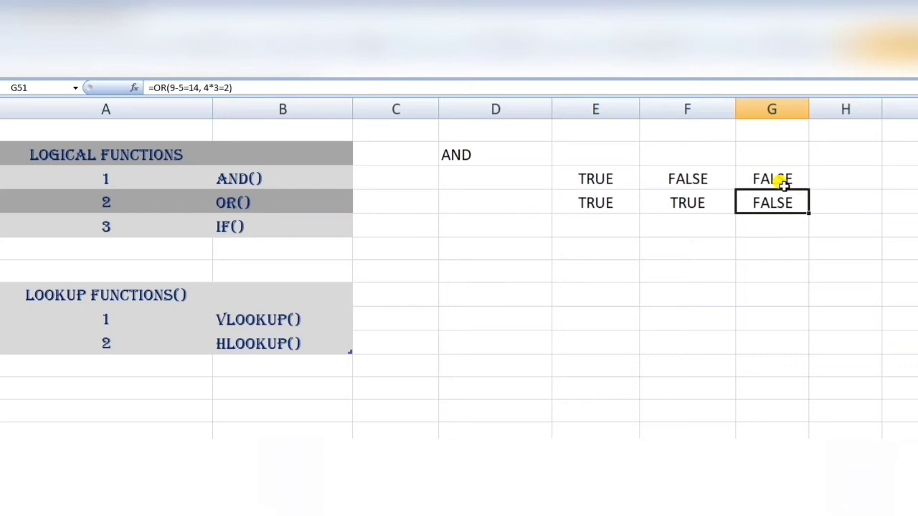
Step: Start an IF formula in E52 with the logical test d52>90
key("Down")
key("Left")
key("Left")
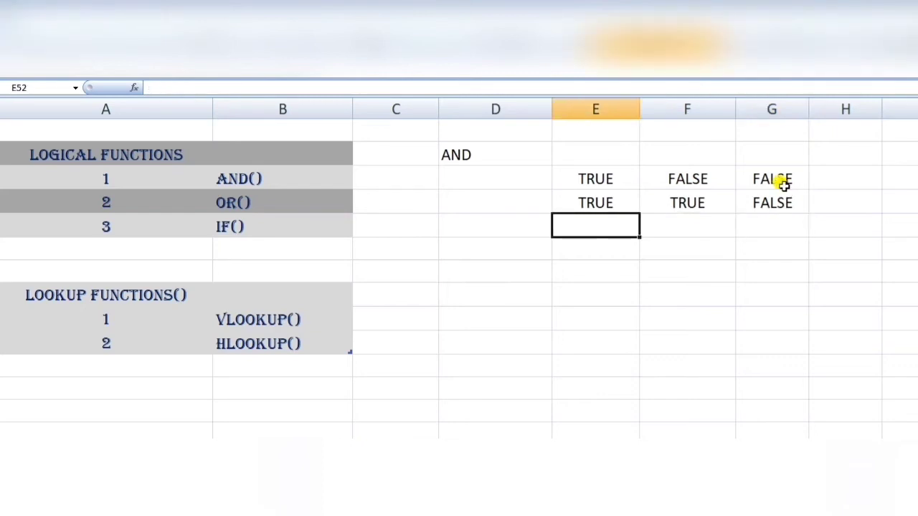
type("=")
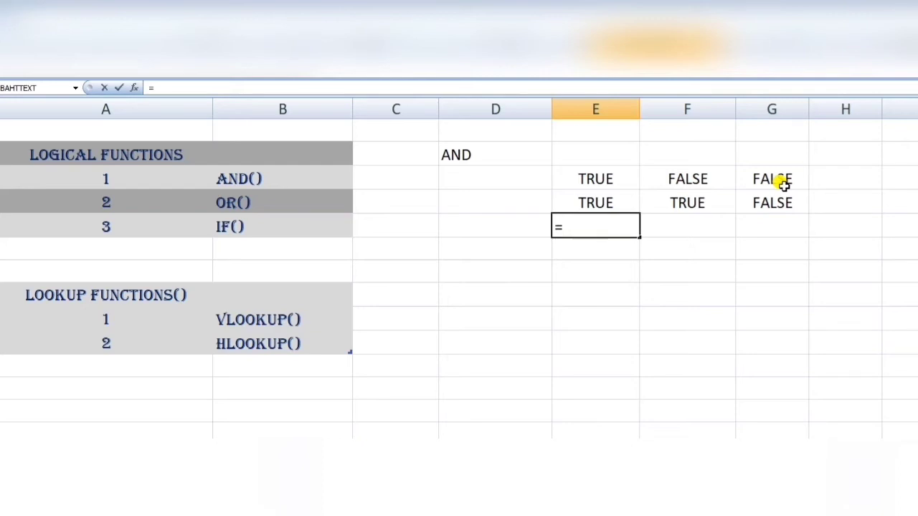
type("if")
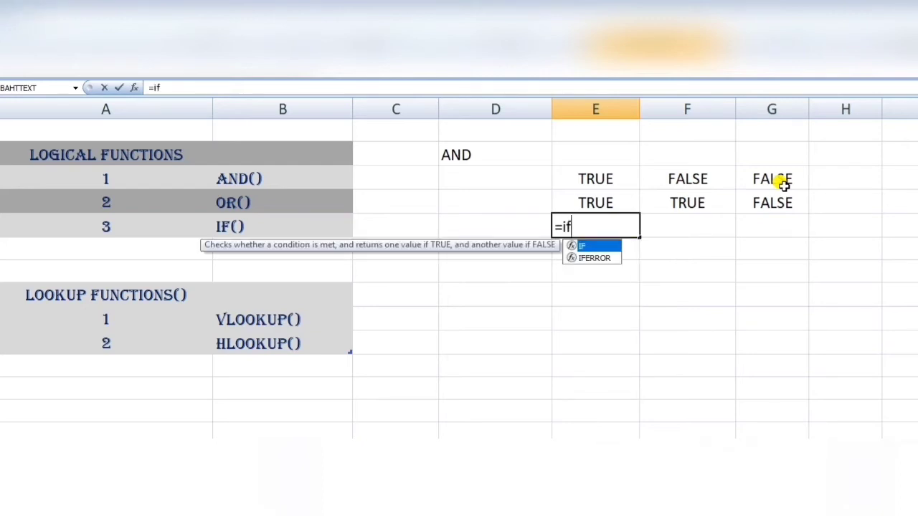
type("(")
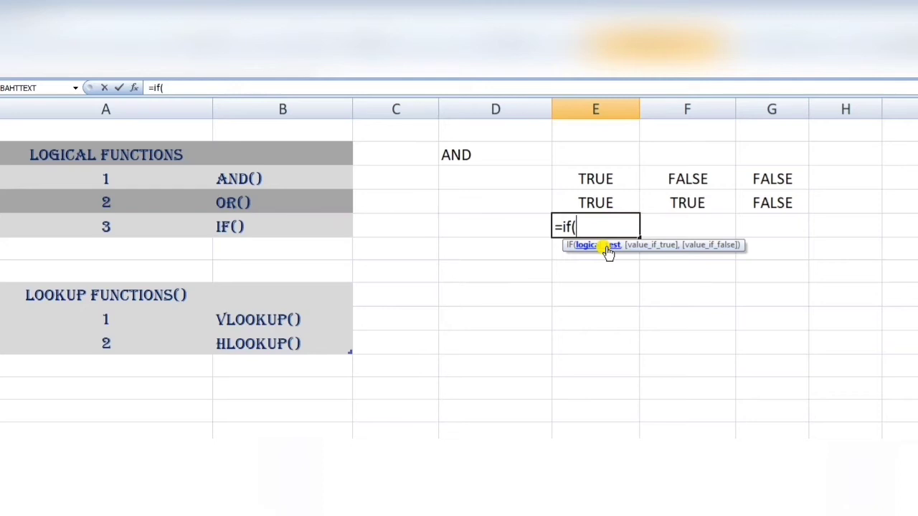
type("f")
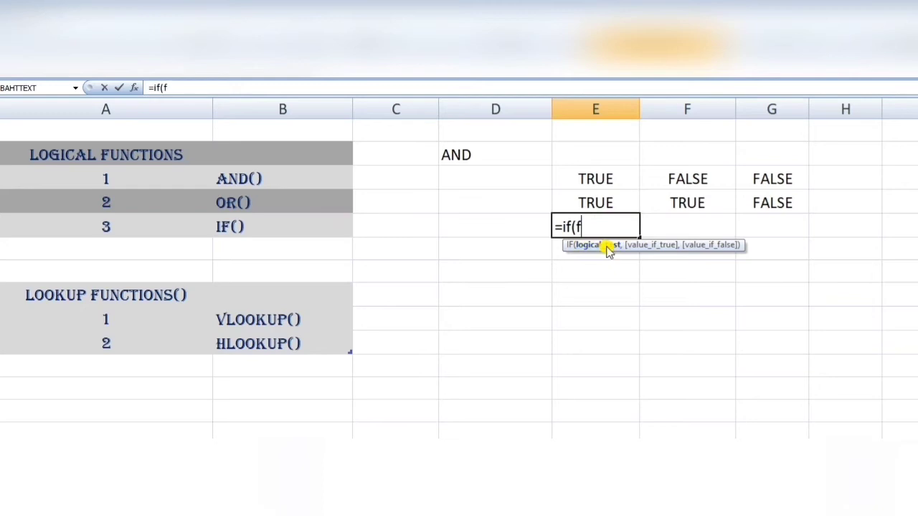
key("BackSpace")
type("d5")
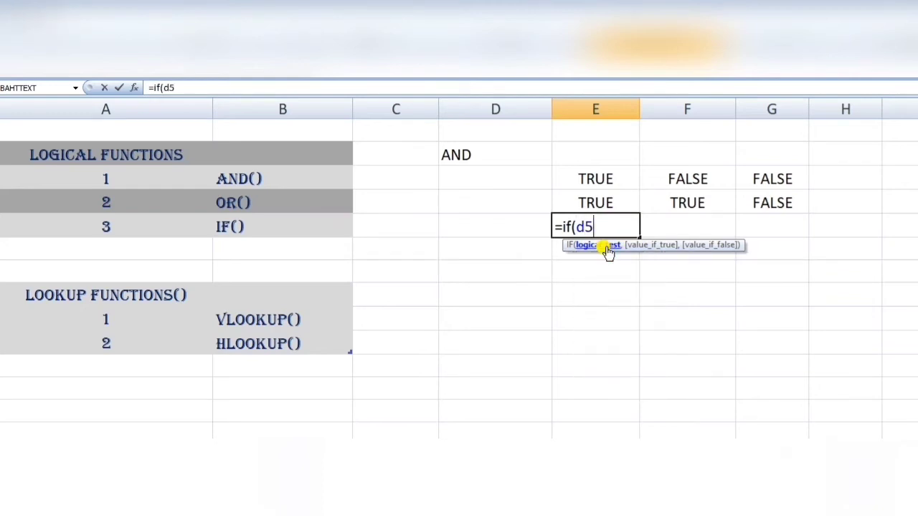
type("2>90")
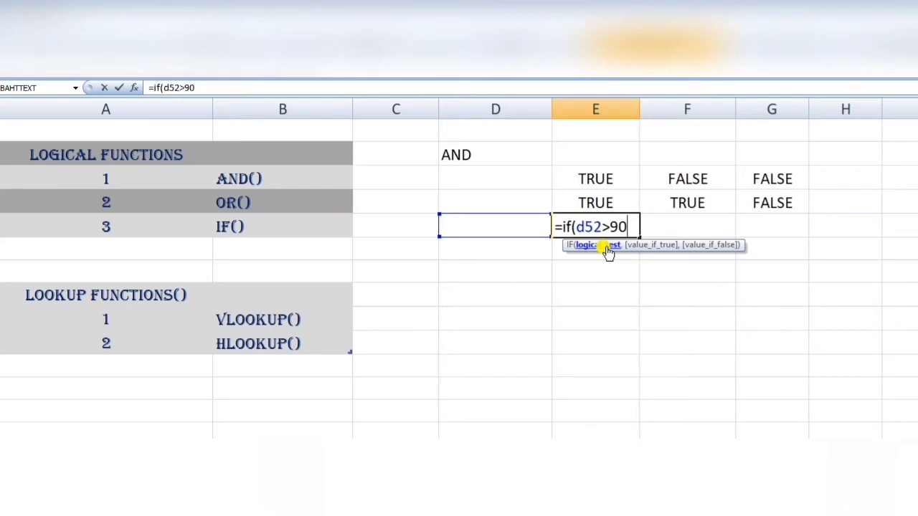
Step: Complete the E52 formula with "True" and "False" as the two outcomes, accepting the proposed correction =if(d52>90,"True","False")
type(",\"")
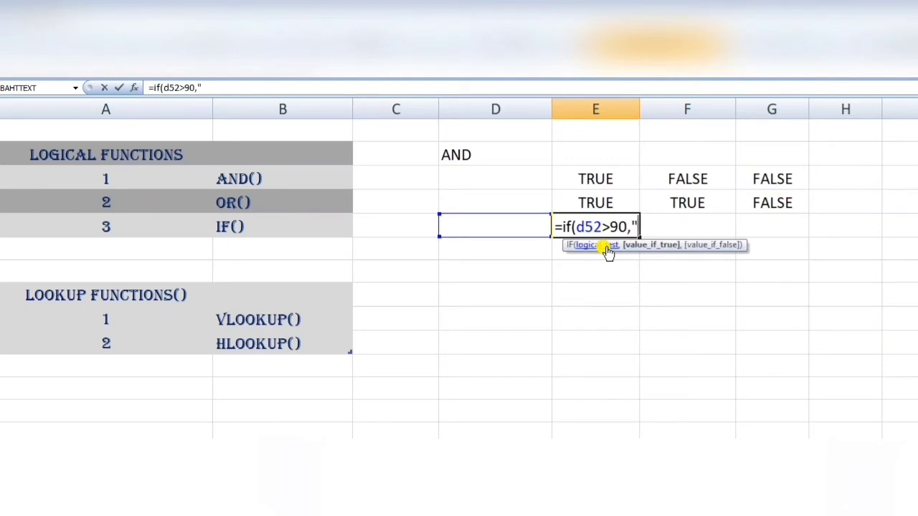
type("True\",")
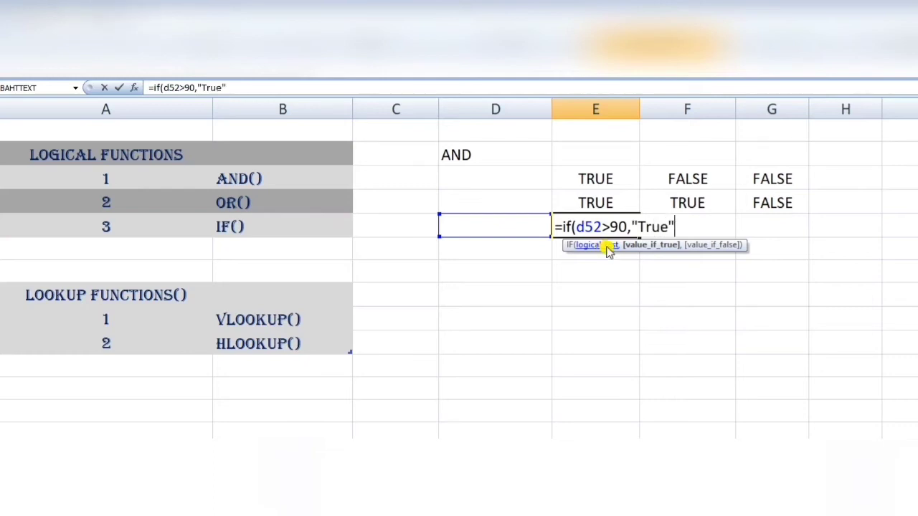
type("Fa")
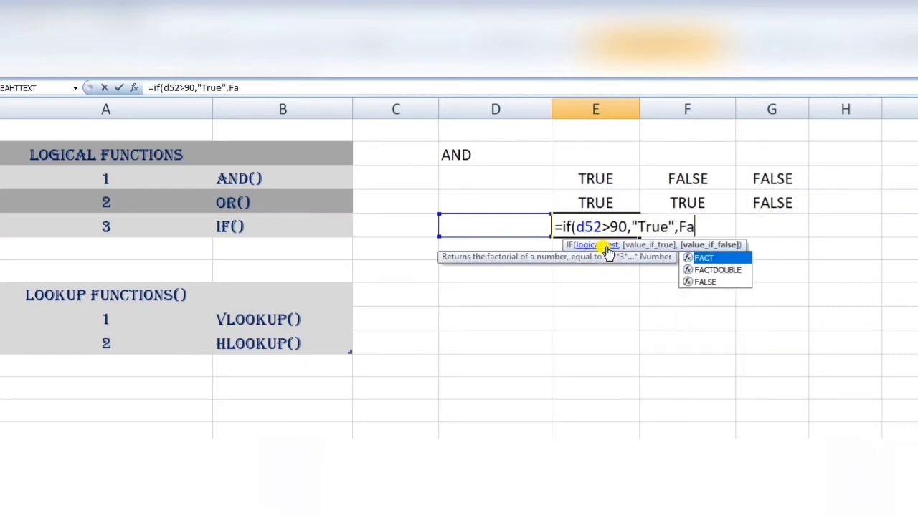
type("lse\"")
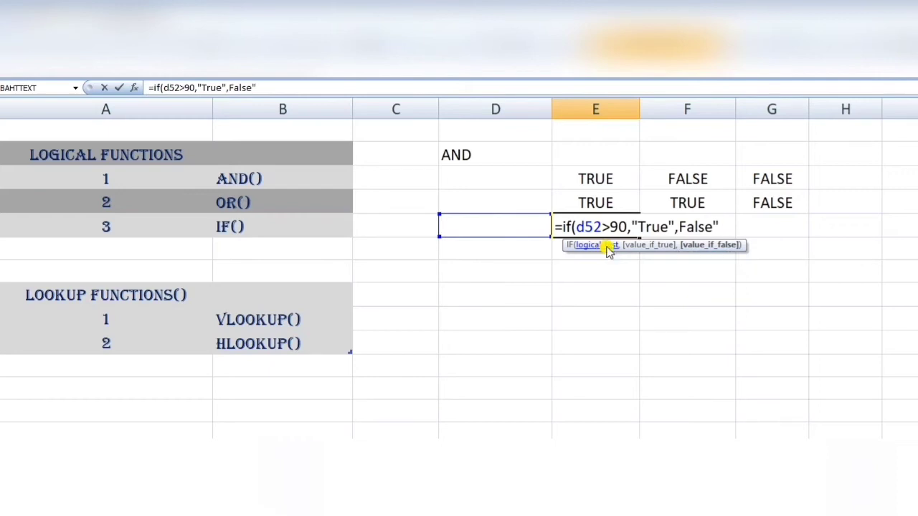
key("Return")
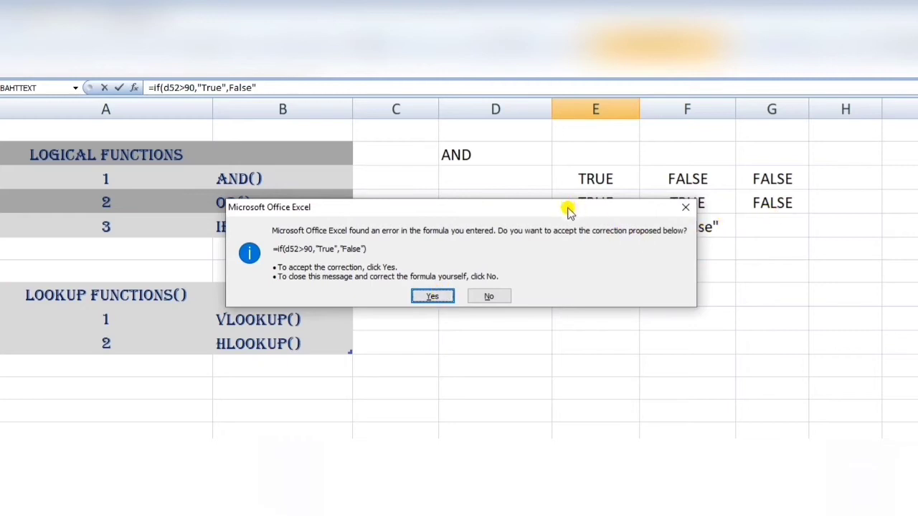
left_click_drag(568, 209, 689, 273)
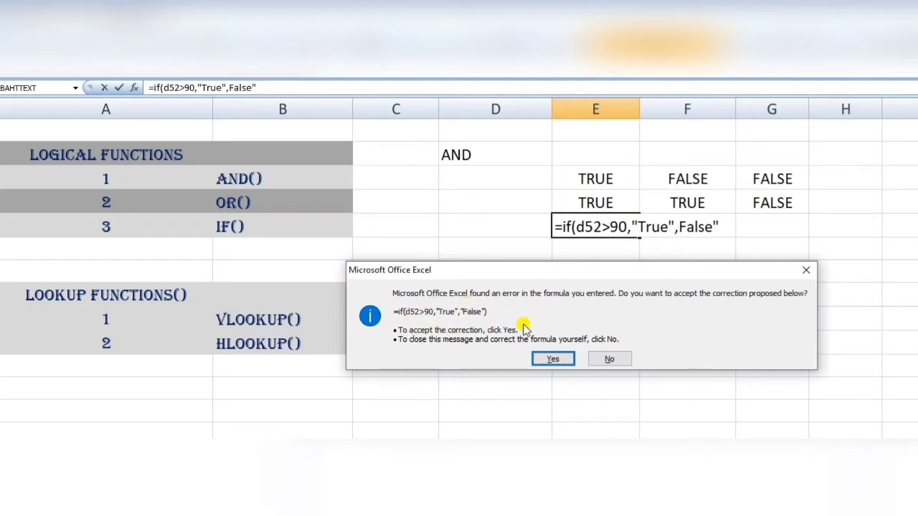
left_click(554, 359)
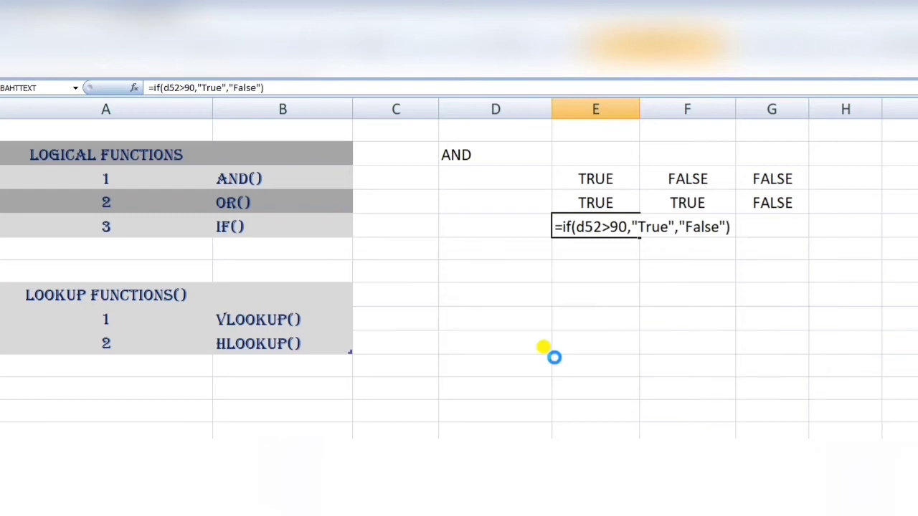
left_click(582, 223)
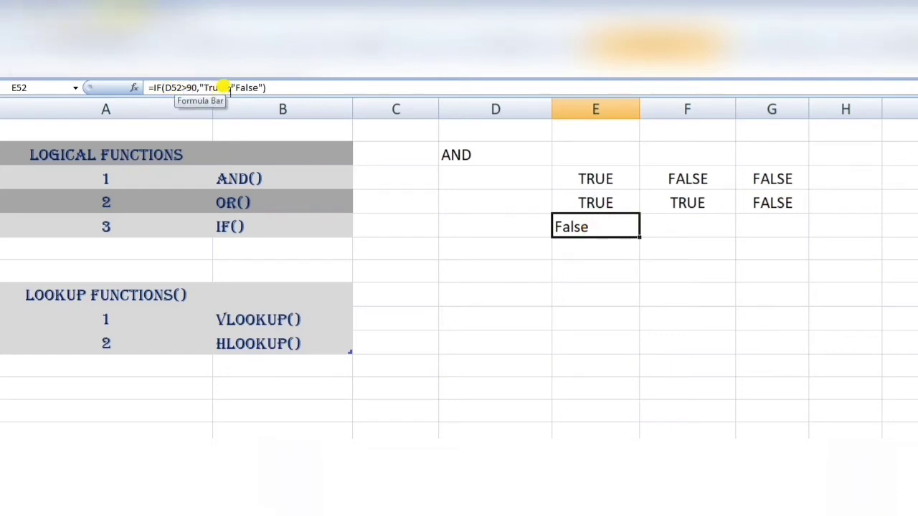
Step: Enter 95 in D52 as the tested value and check the IF formula in E52
left_click(499, 223)
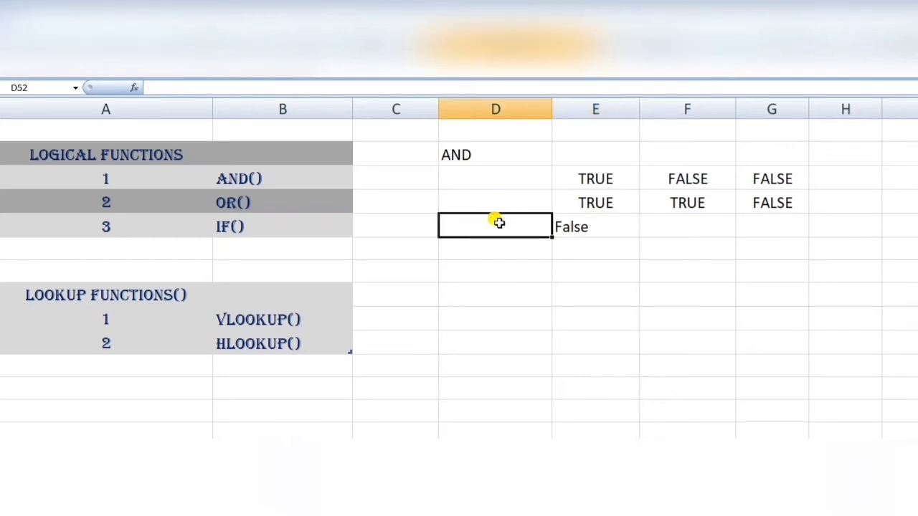
type("95")
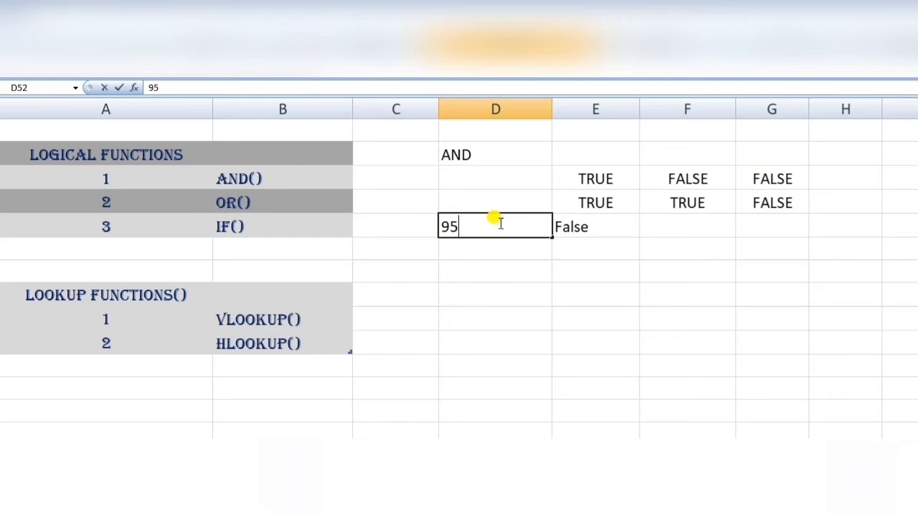
key("Return")
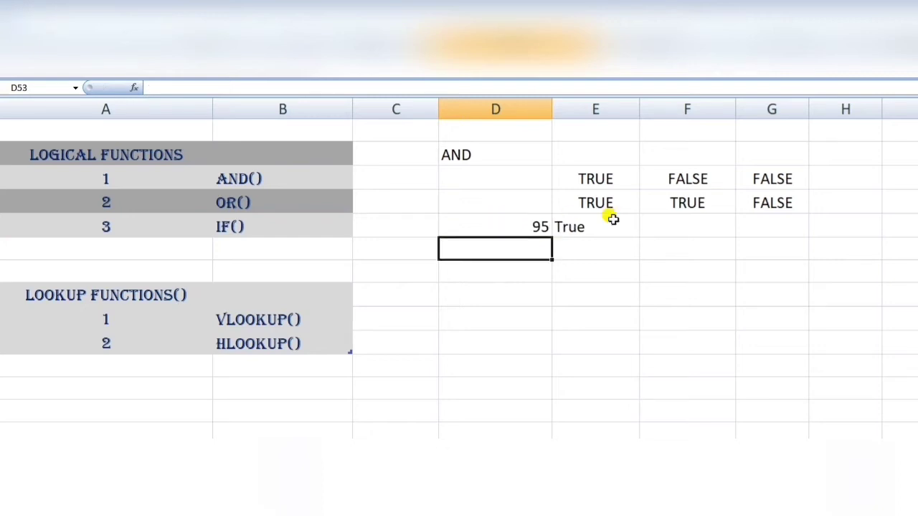
left_click(571, 227)
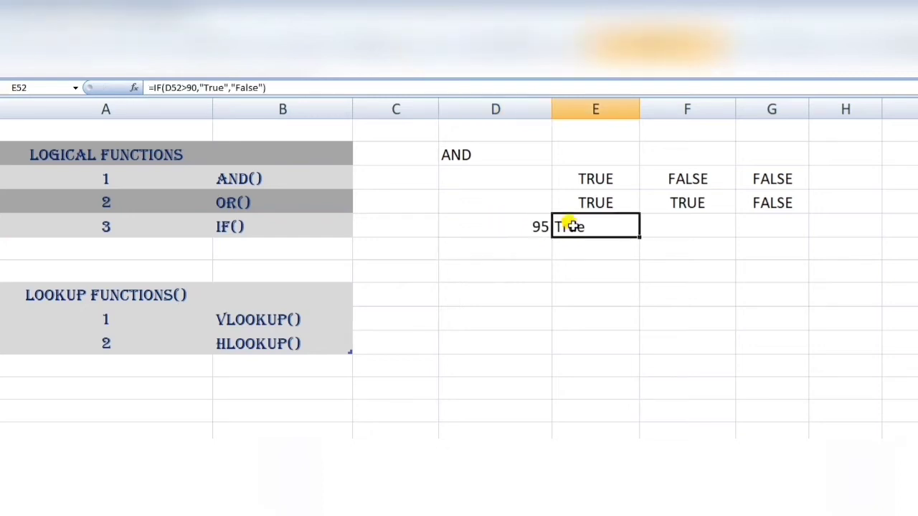
left_click(534, 224)
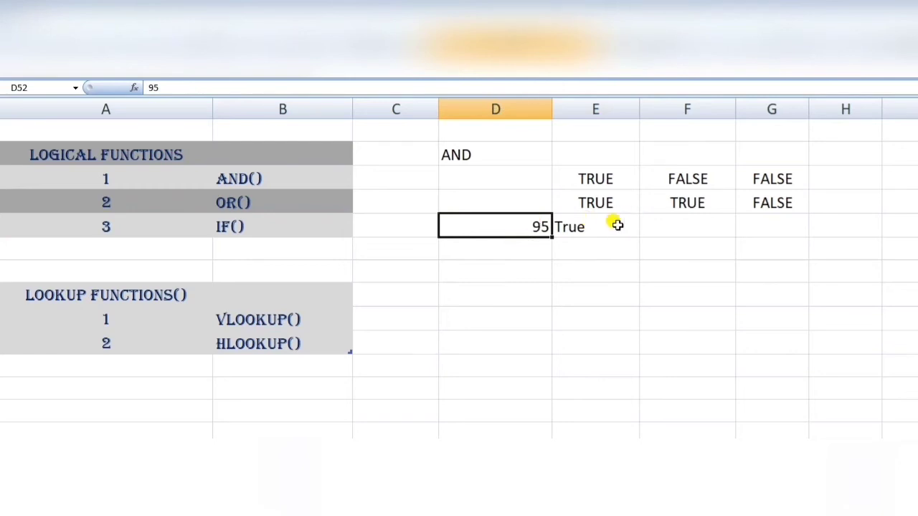
left_click(606, 226)
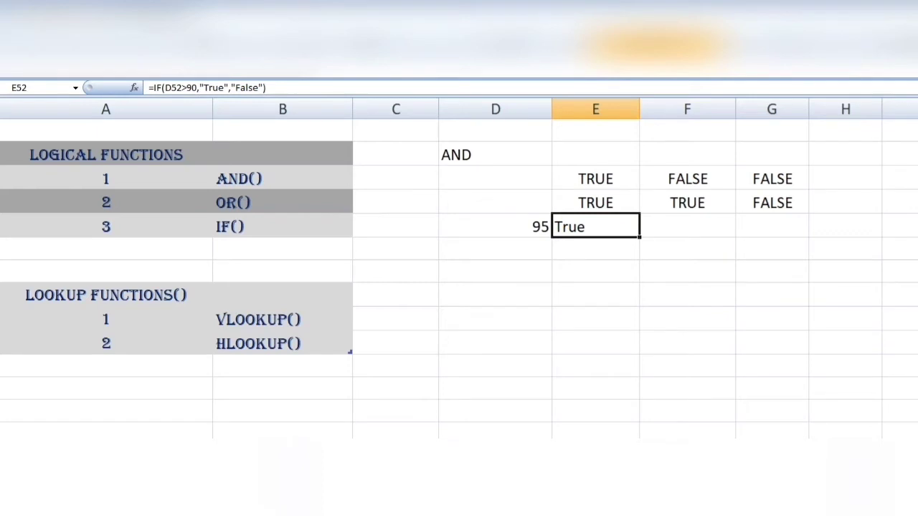
key("ctrl+Page_Down")
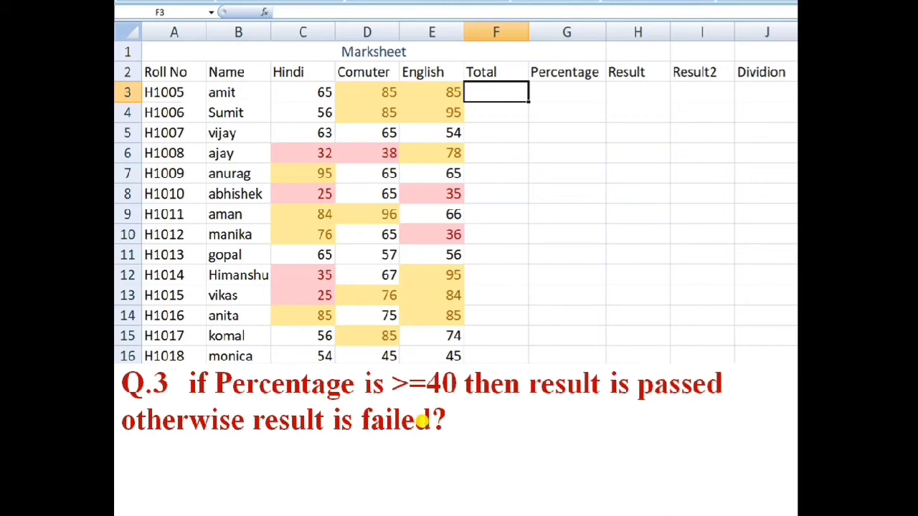
left_click(422, 421)
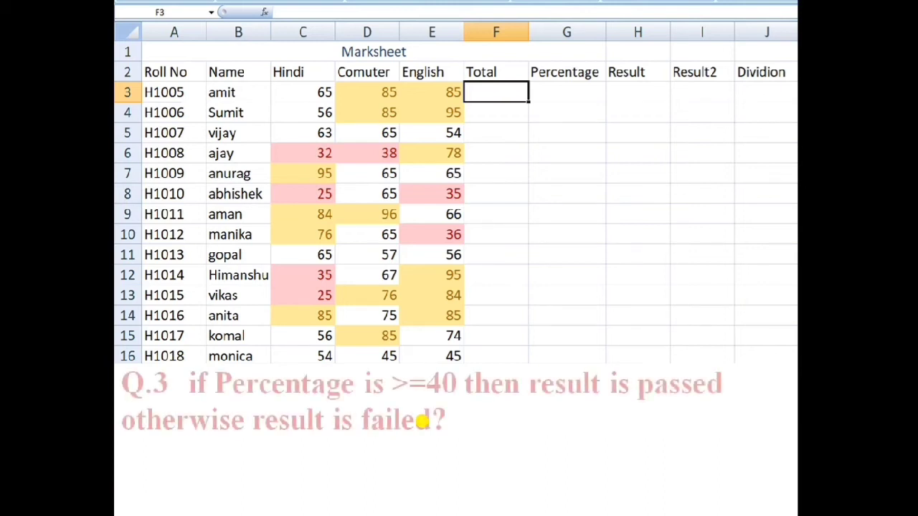
left_click(421, 421)
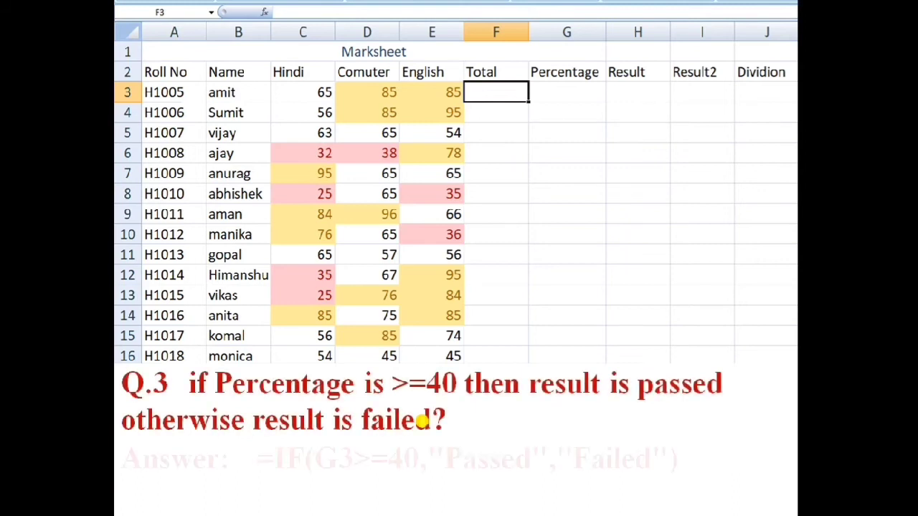
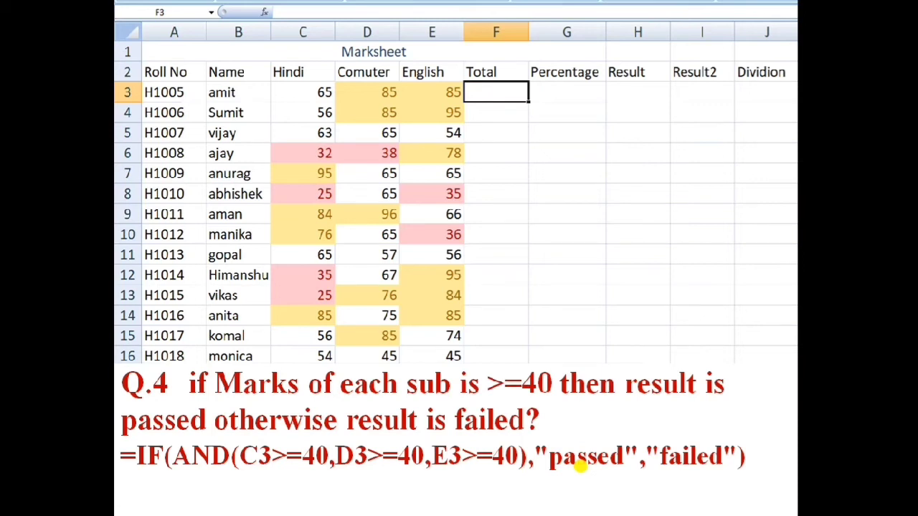
left_click(580, 466)
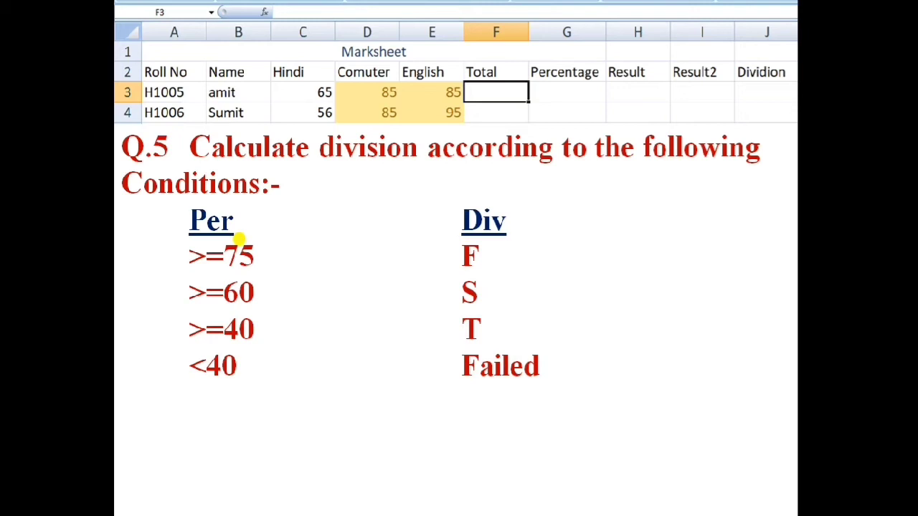
left_click(240, 239)
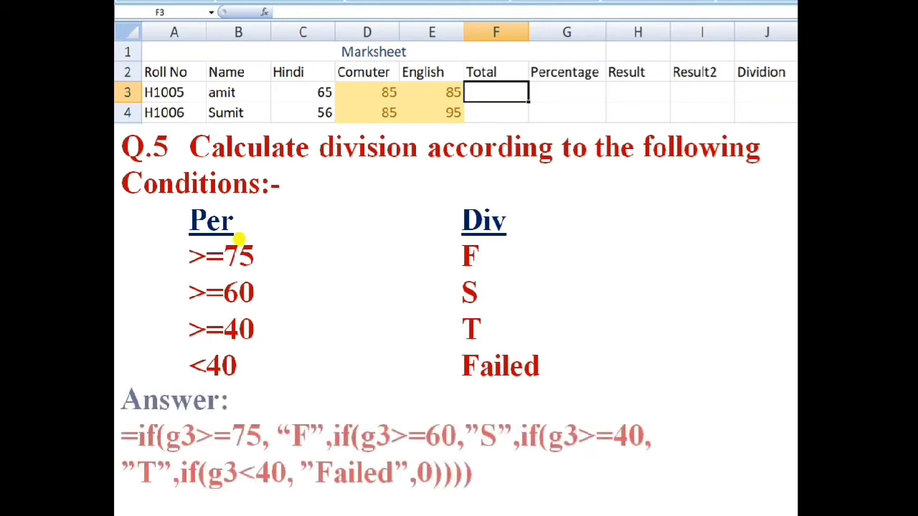
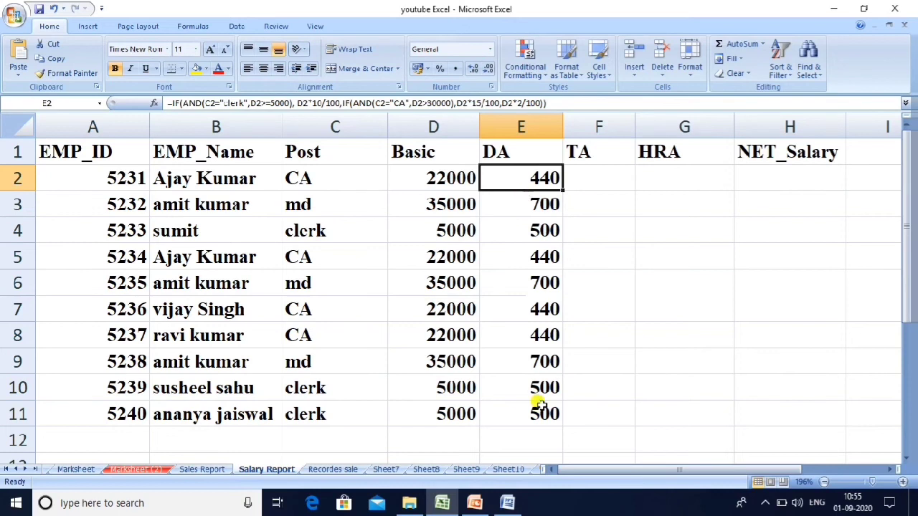
left_click(527, 416)
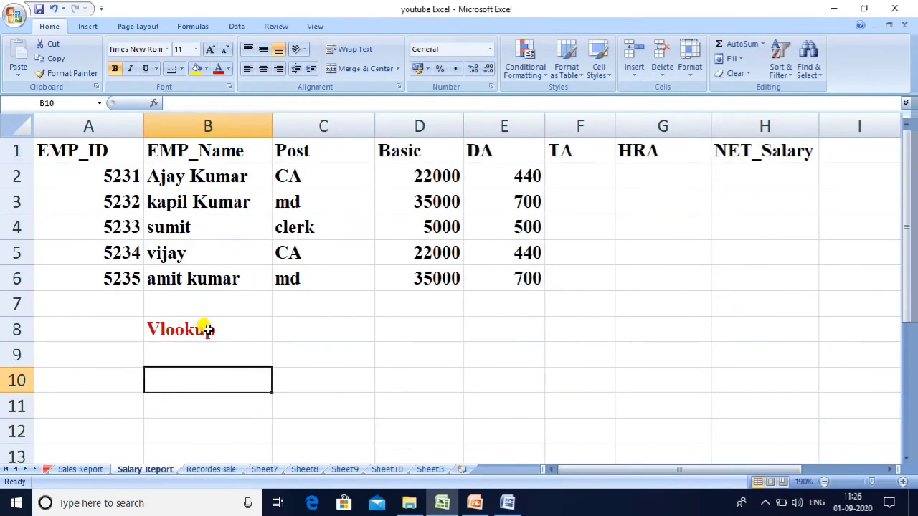
Step: Start a VLOOKUP formula in B9 with the employee ID from row 4 as the lookup value
left_click(207, 329)
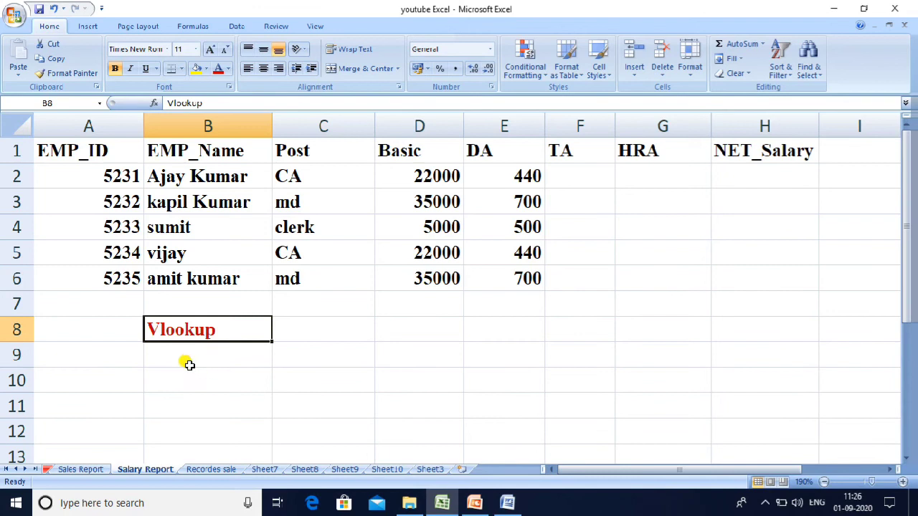
left_click(187, 358)
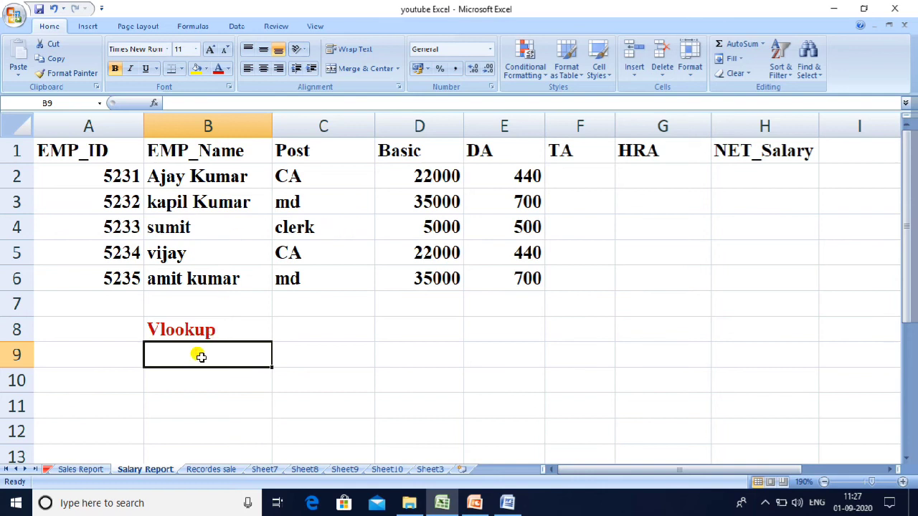
type("=")
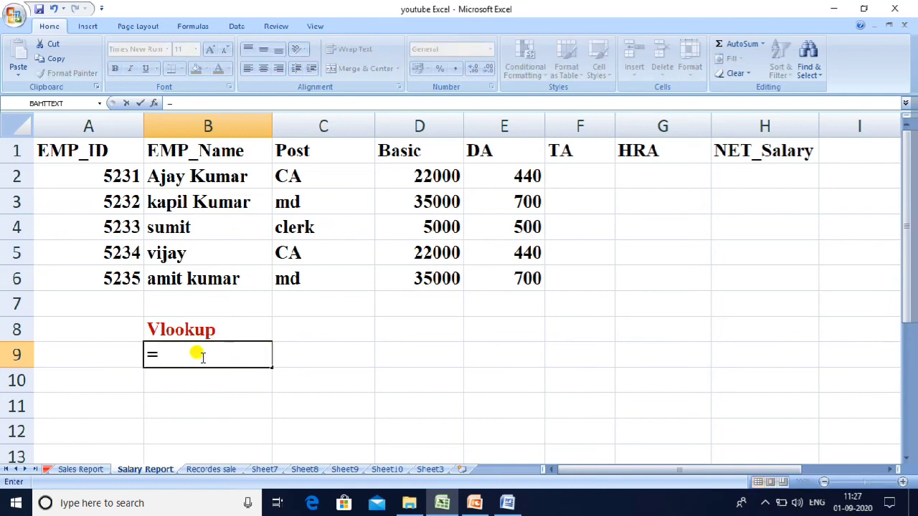
type("vloo")
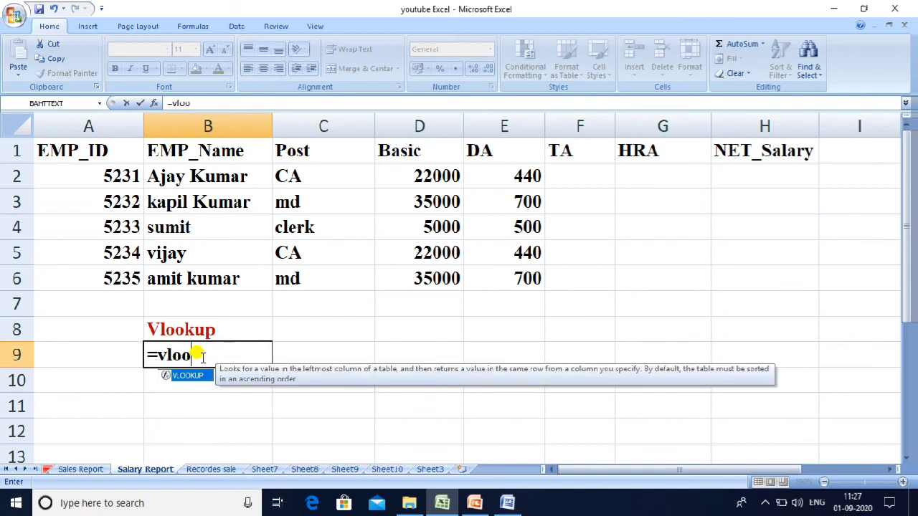
type("kup(")
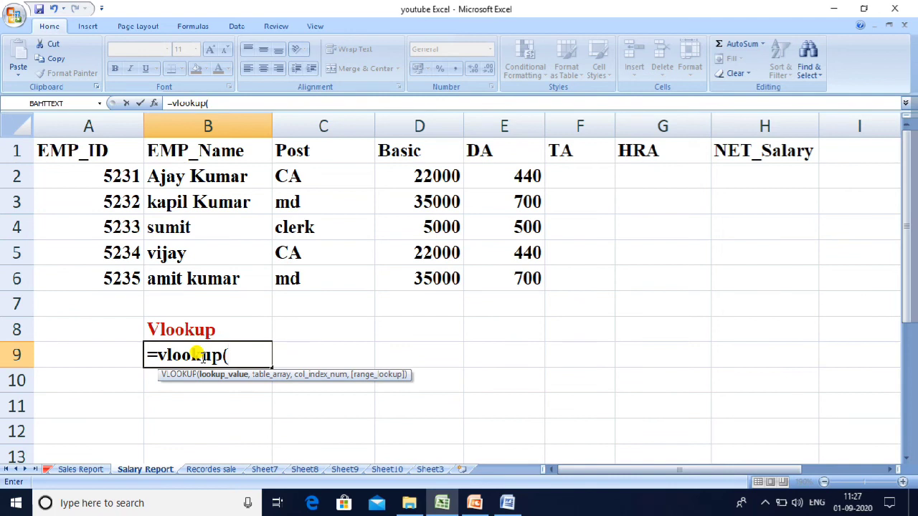
type("5233,")
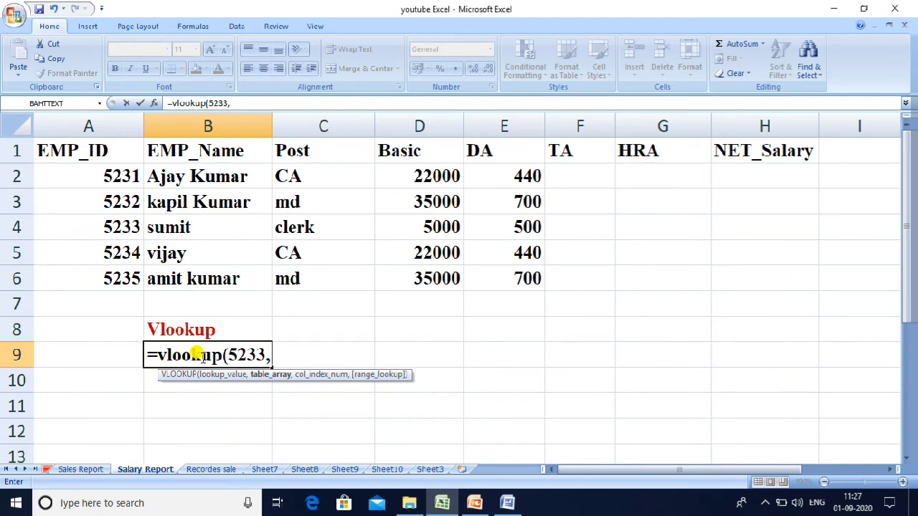
key("BackSpace")
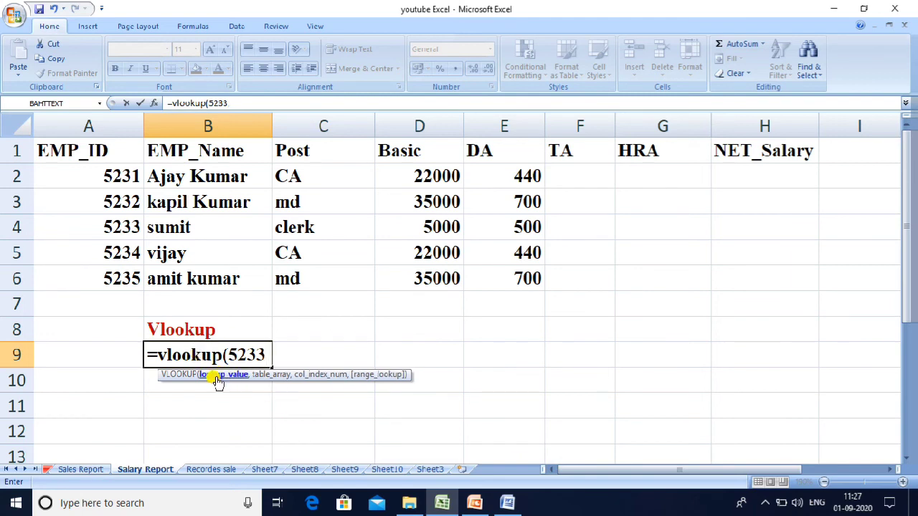
type(",")
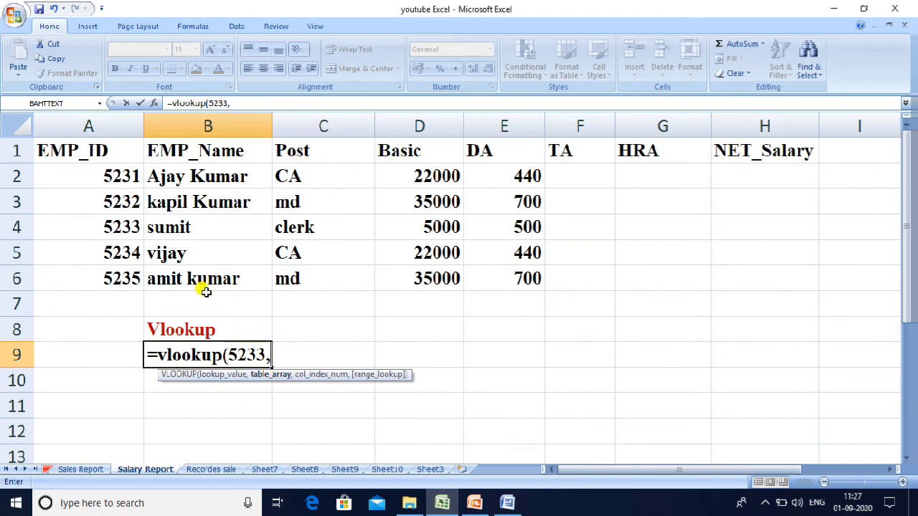
Step: Set the whole salary table, A1:H6, as the table array of the B9 VLOOKUP formula
left_click(110, 146)
key("shift+Right")
key("shift+Right")
key("shift+Right")
key("shift+Right")
key("shift+Right")
key("shift+Right")
key("shift+Right")
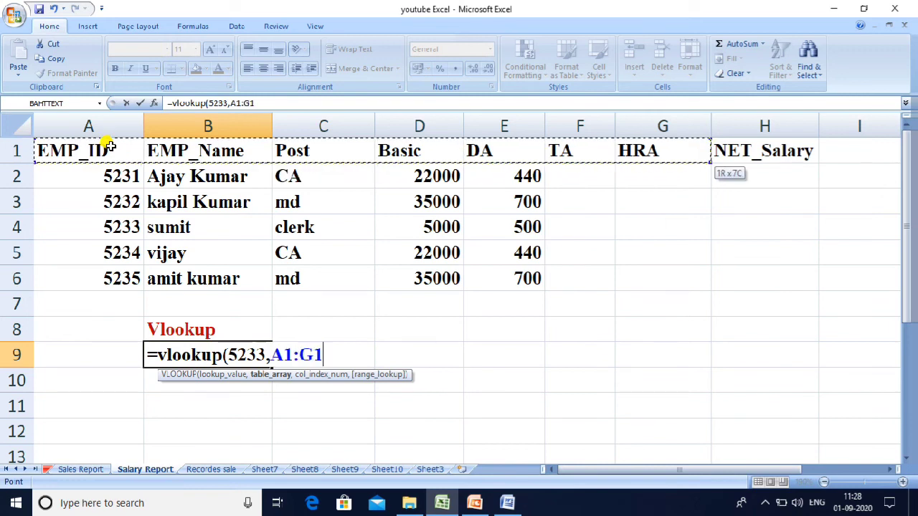
key("shift+Down")
key("shift+Down")
key("shift+Down")
key("shift+Down")
key("shift+Down")
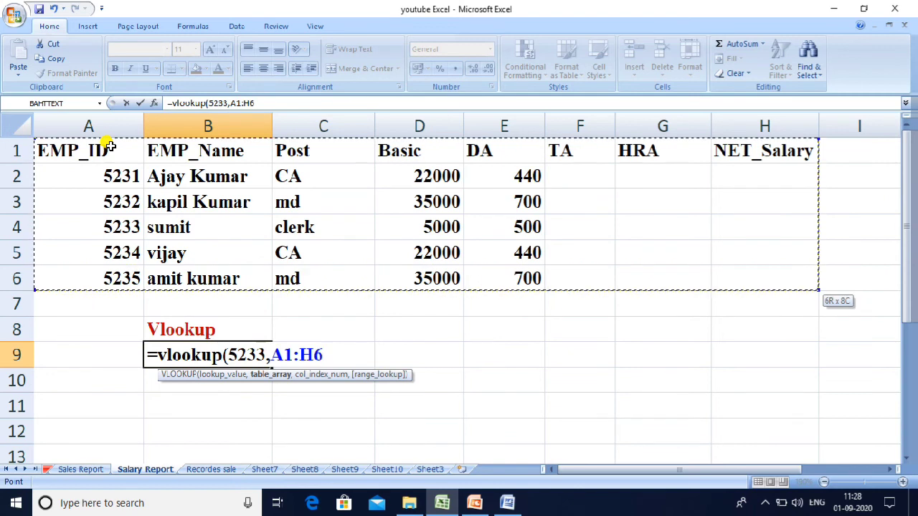
Step: Complete the B9 VLOOKUP with column index 3 and TRUE for approximate match, and check the finished formula
type(",")
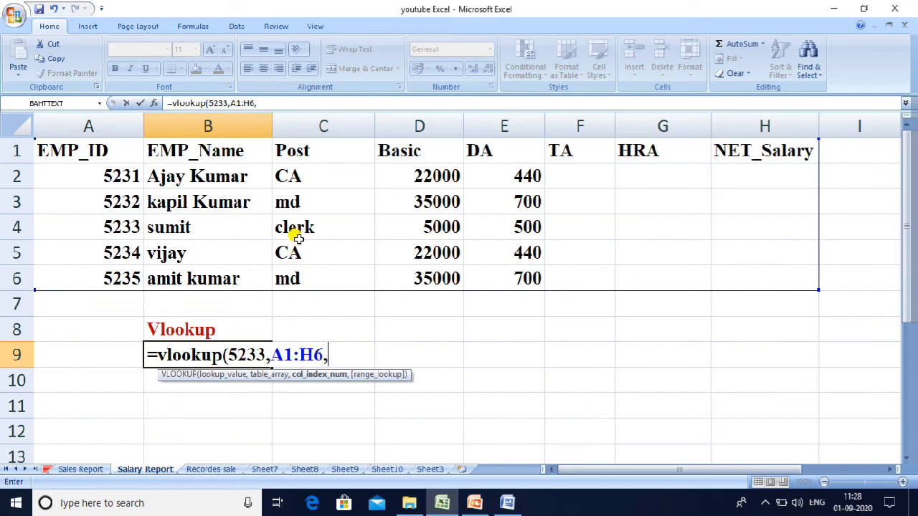
type("3,")
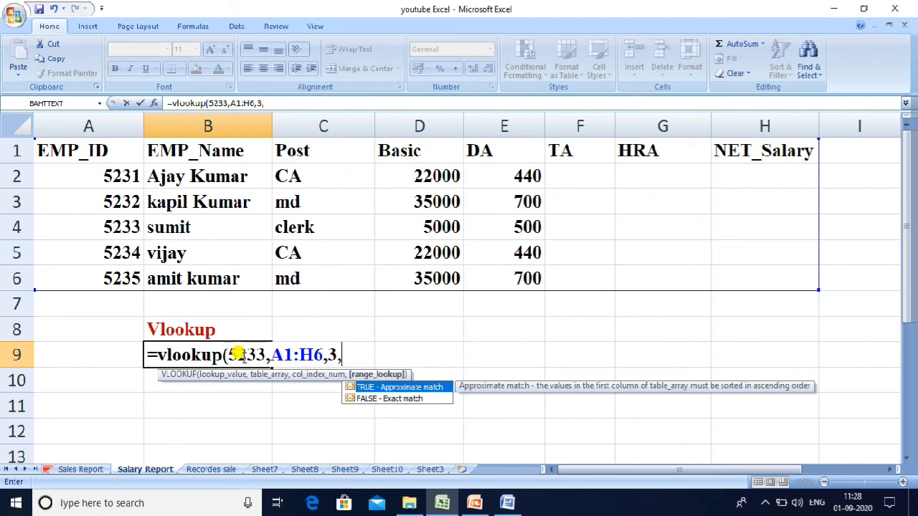
type("true")
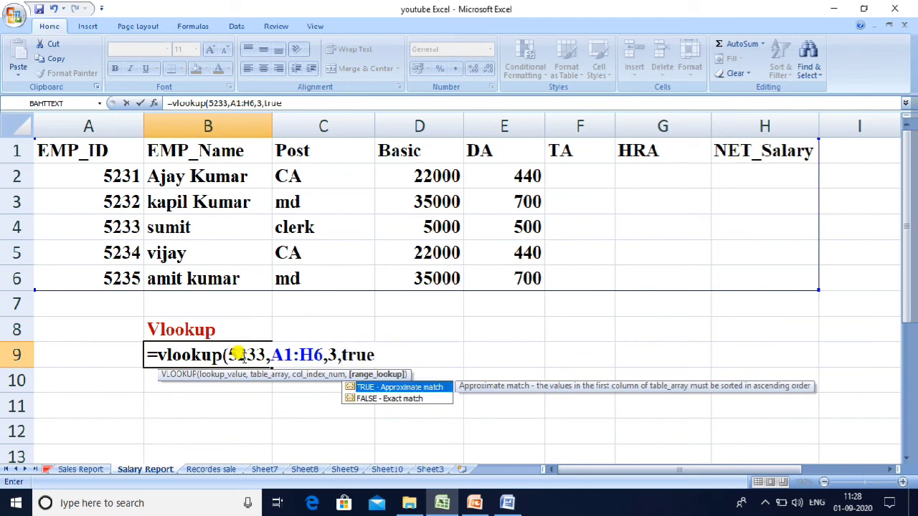
type(")")
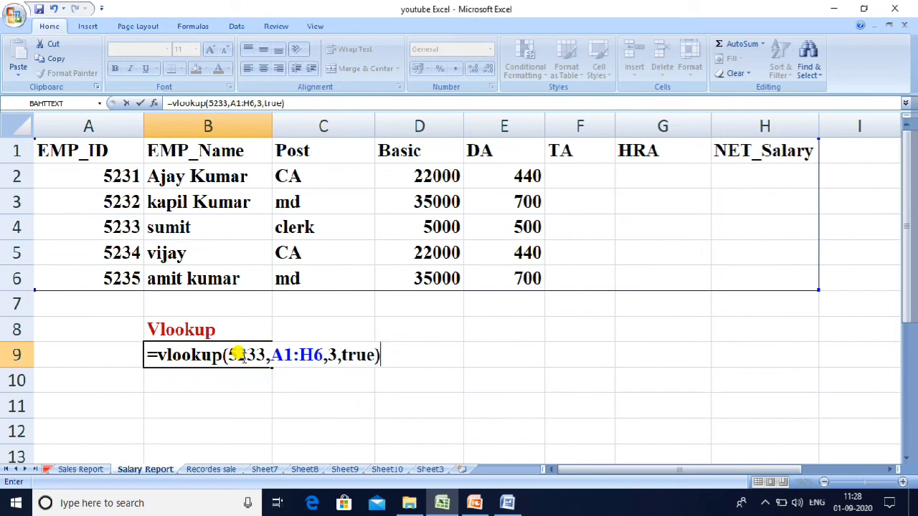
key("Return")
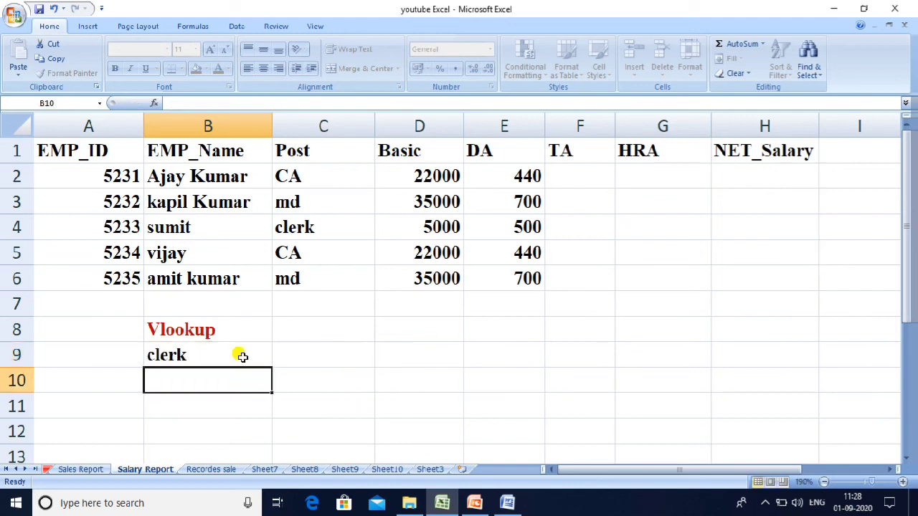
left_click(242, 356)
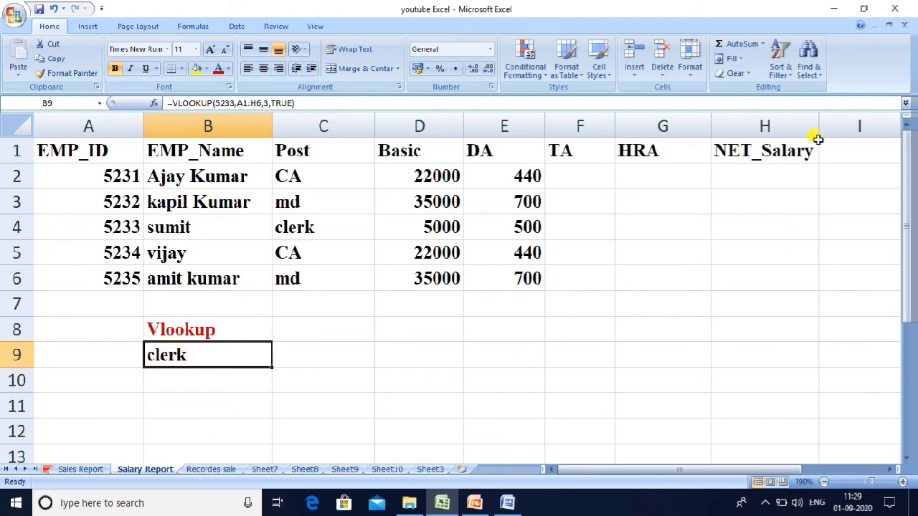
left_click(871, 198)
left_click(840, 304)
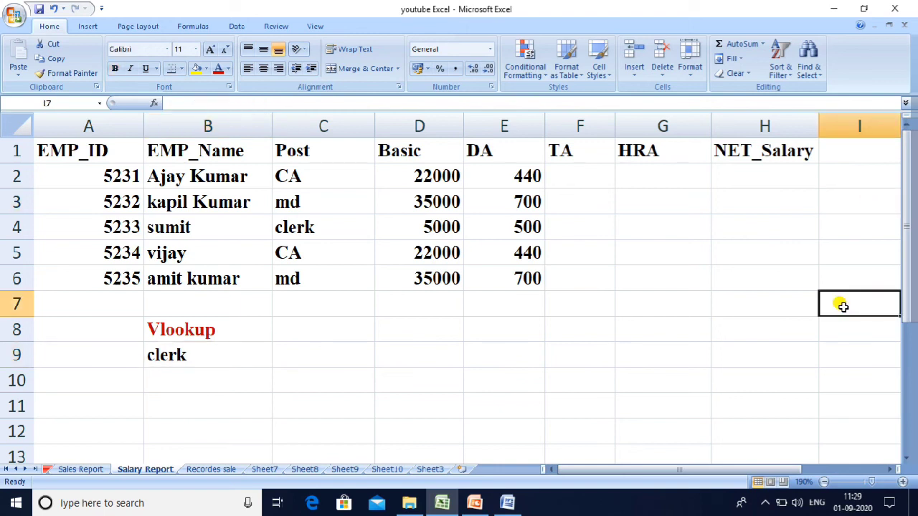
left_click(205, 352)
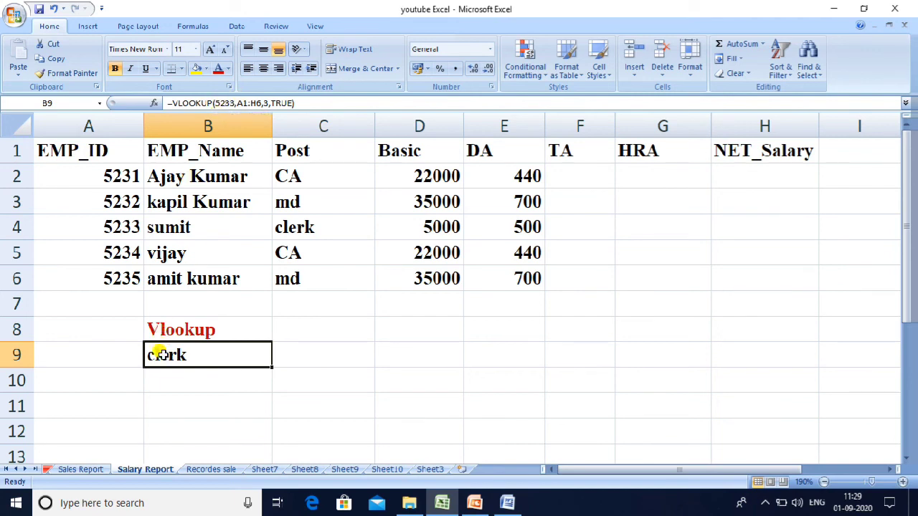
double_click(160, 354)
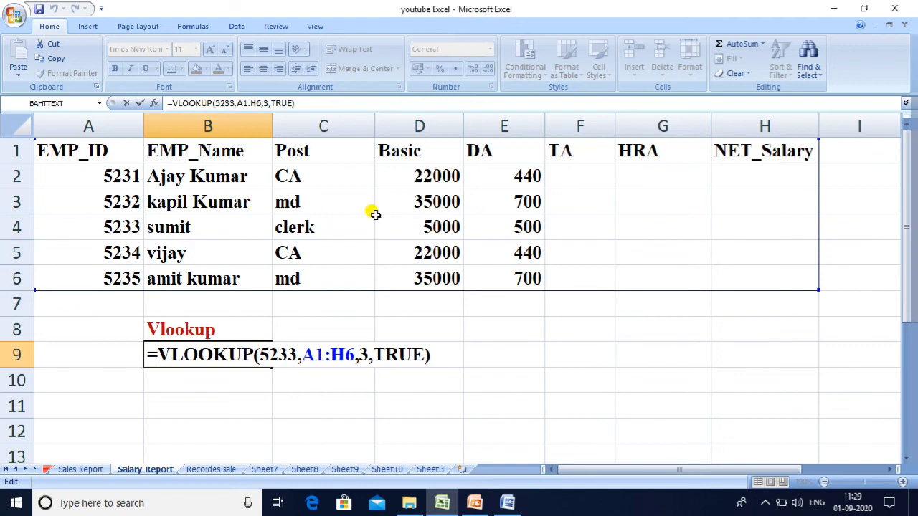
left_click(314, 362)
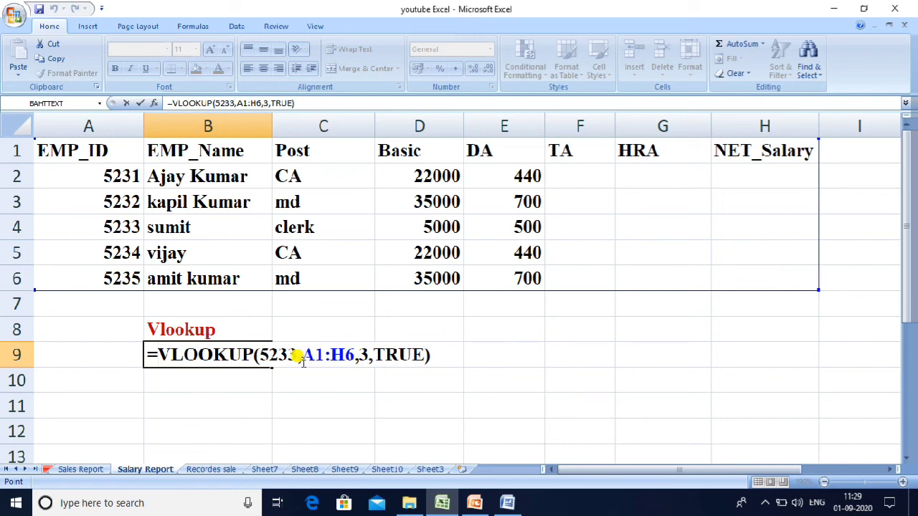
left_click(202, 380)
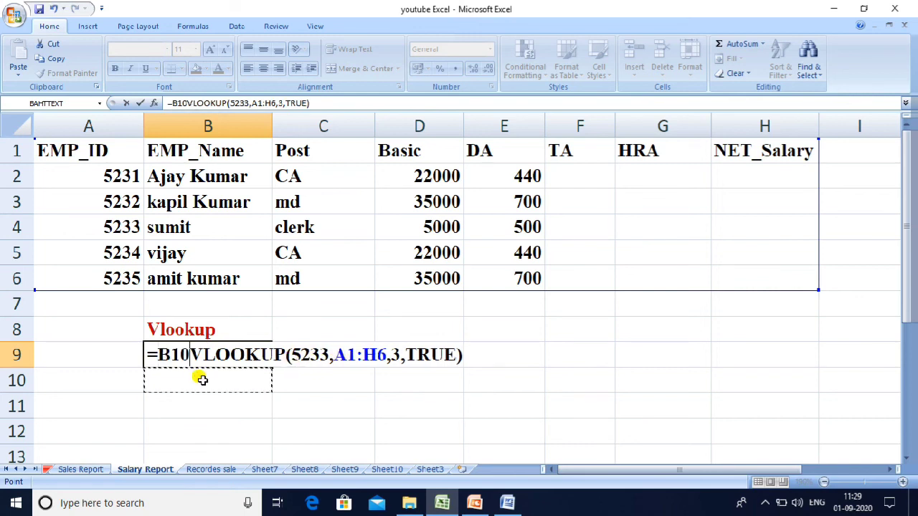
key("BackSpace")
key("BackSpace")
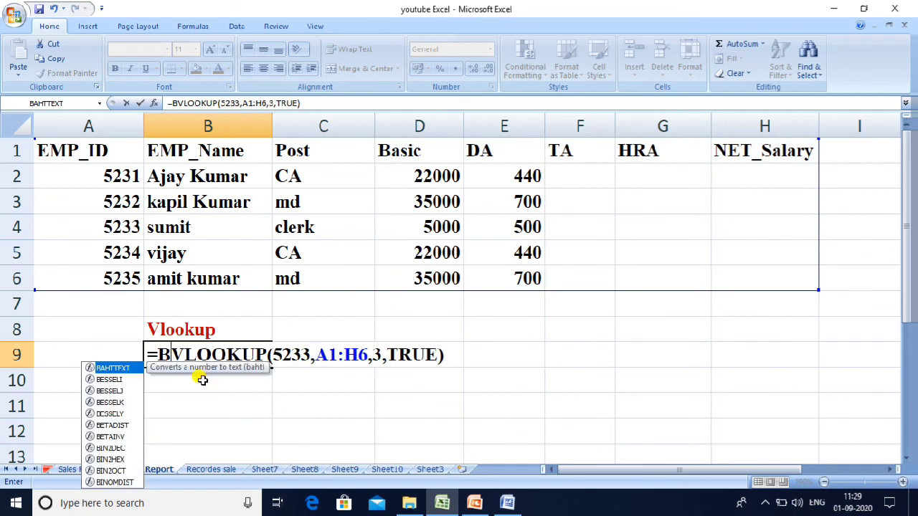
key("BackSpace")
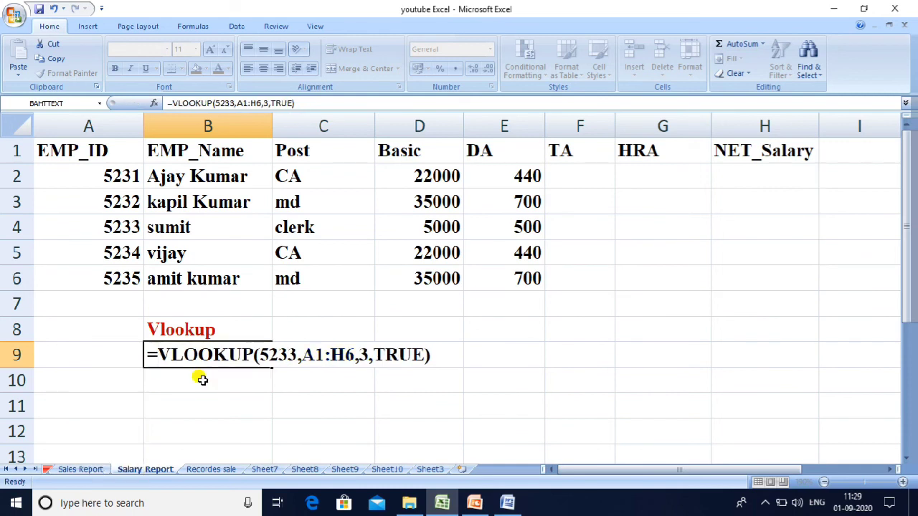
key("Return")
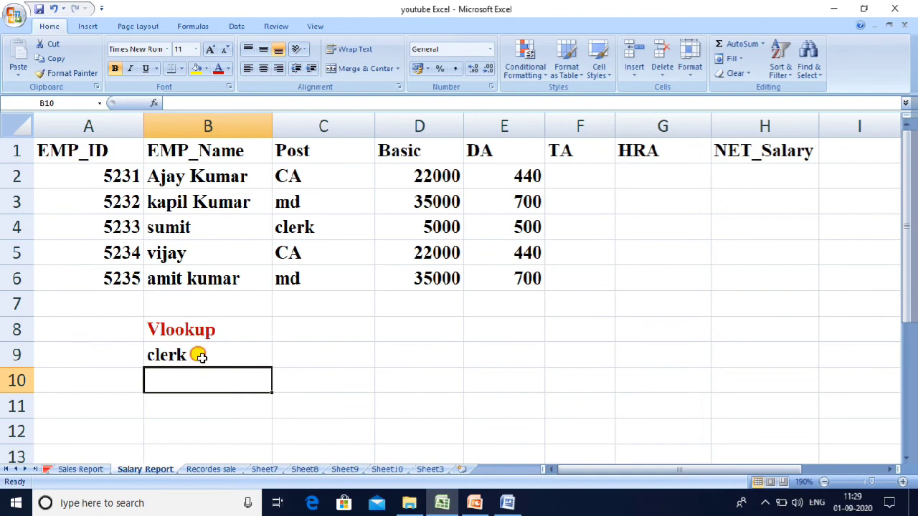
Step: Replace the lookup value in the B9 VLOOKUP formula with the employee name from row 4
left_click(199, 354)
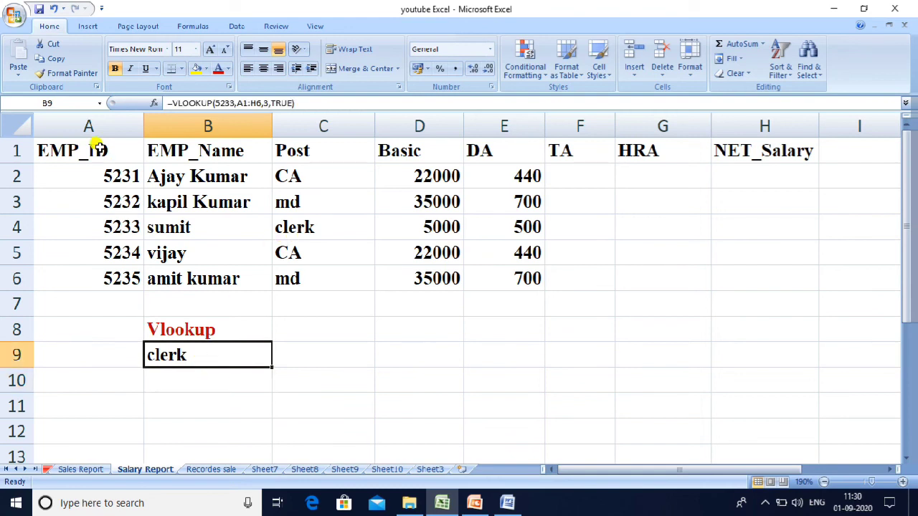
left_click(91, 126)
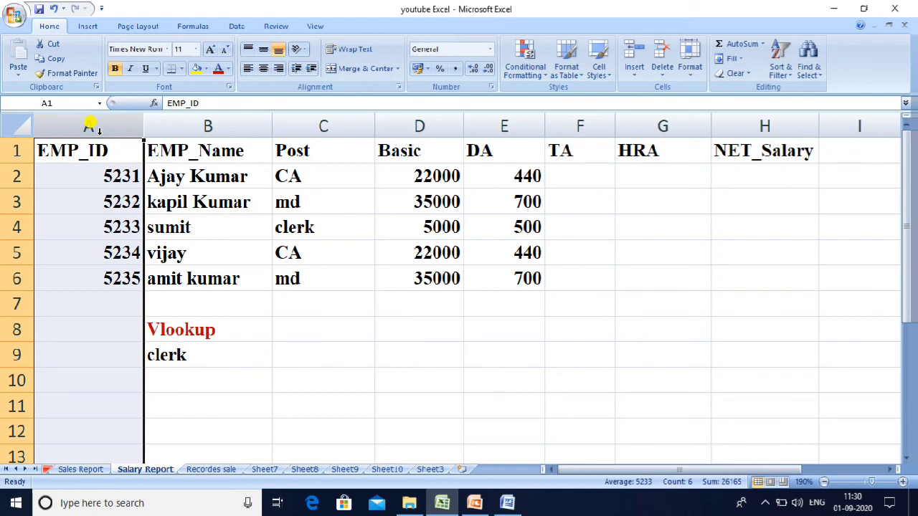
left_click(192, 356)
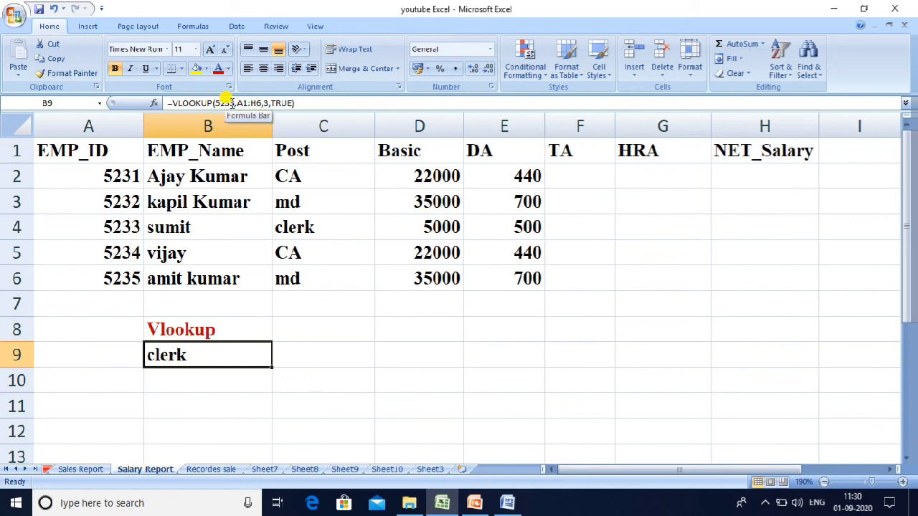
double_click(181, 356)
left_click(295, 354)
key("BackSpace")
key("BackSpace")
key("BackSpace")
key("BackSpace")
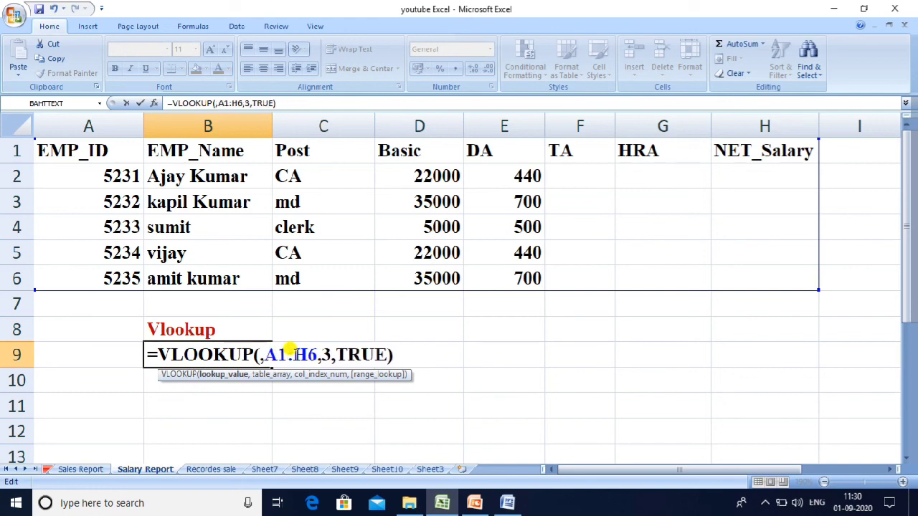
type("s")
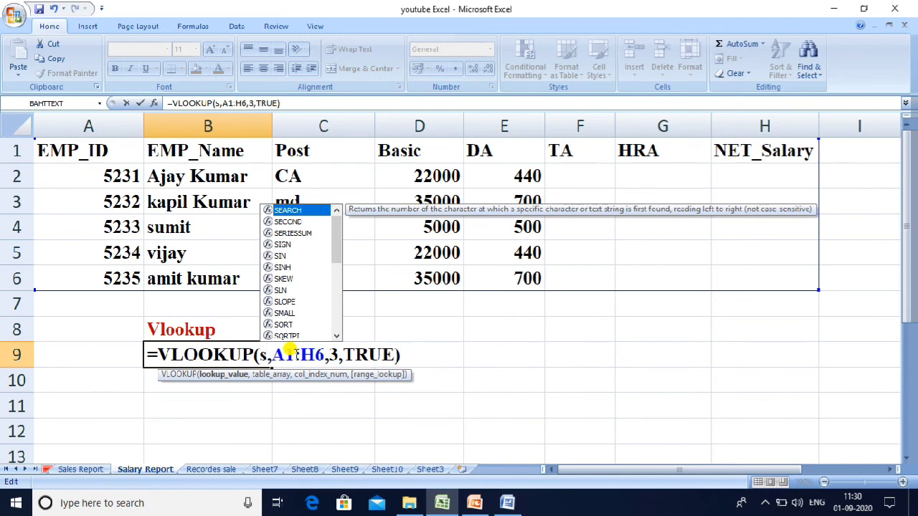
type("u")
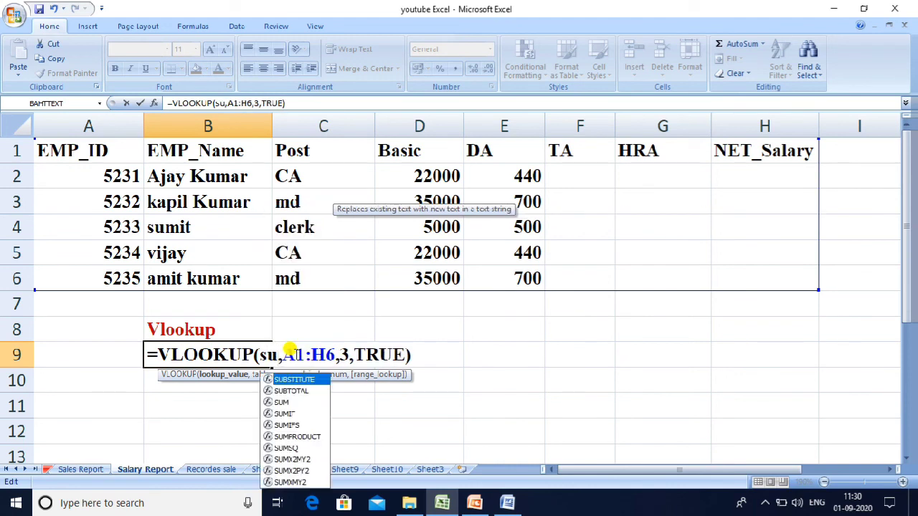
type("mit")
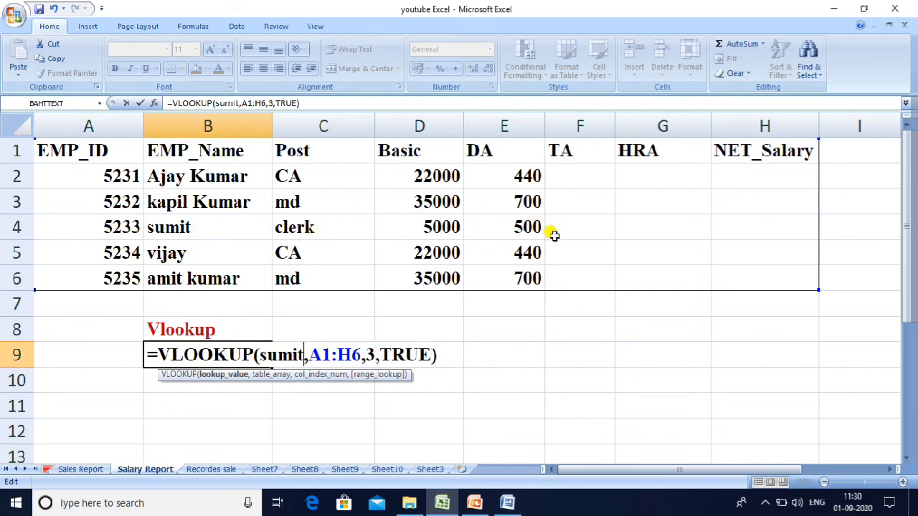
Step: Change the column index in the B9 VLOOKUP formula to 5
key("Right")
key("Right")
key("Right")
key("Right")
key("Right")
key("Right")
key("Right")
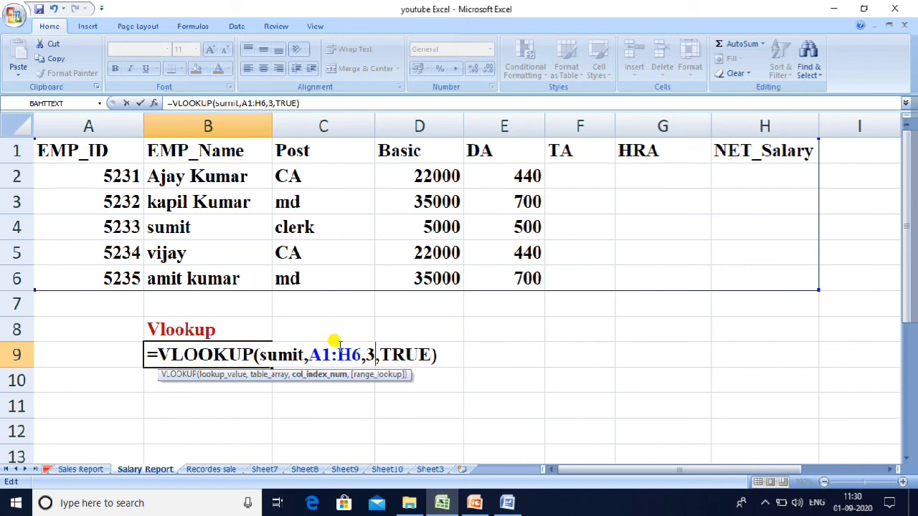
key("Delete")
type("5")
Step: Enclose the employee name used as the lookup value in the B9 formula in double quotation marks
key("Left")
key("Left")
key("Left")
key("Left")
key("Left")
key("Left")
key("Left")
key("Left")
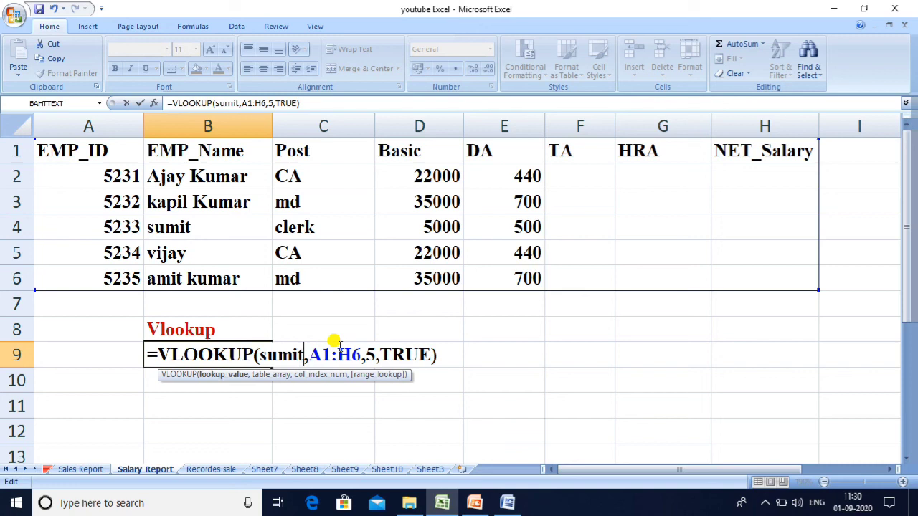
type("\"")
key("Left")
key("Left")
key("Left")
key("Left")
key("Left")
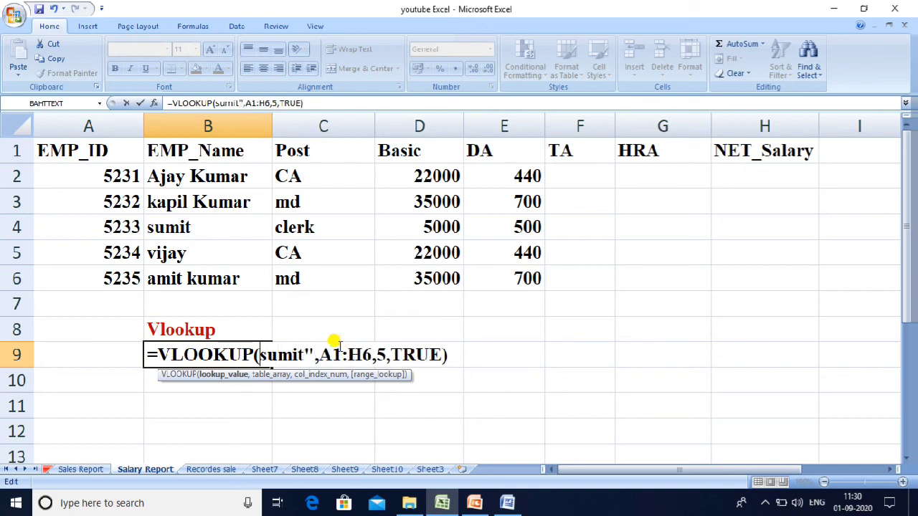
type("\"")
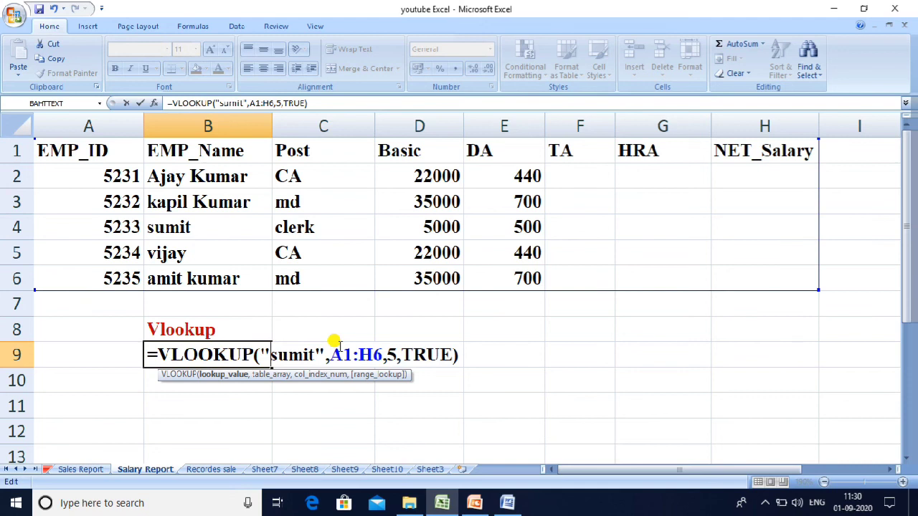
Step: Confirm the B9 VLOOKUP formula and delete the EMP_ID column from the sheet
key("Return")
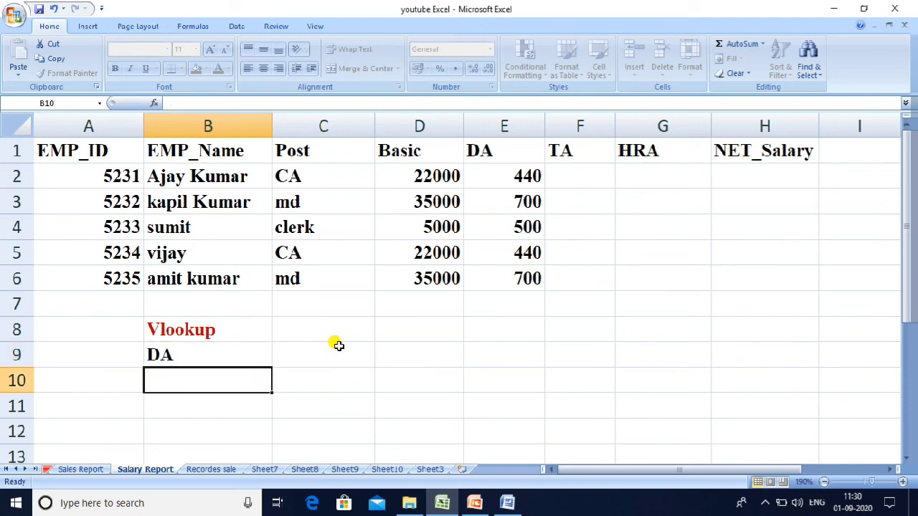
key("Up")
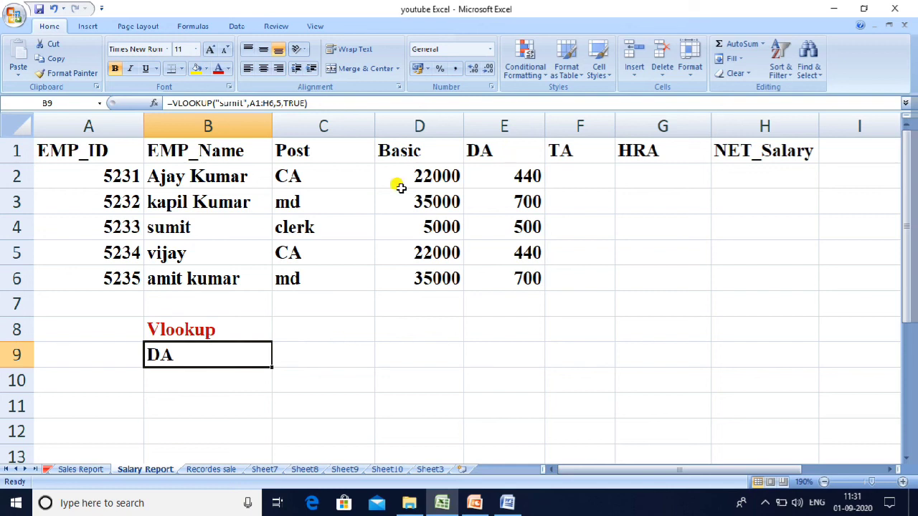
left_click(80, 127)
left_click(665, 76)
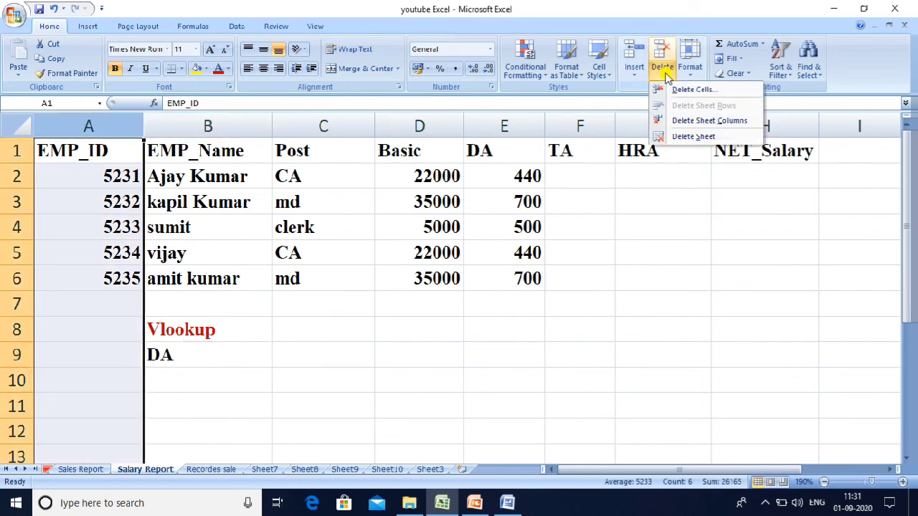
left_click(707, 120)
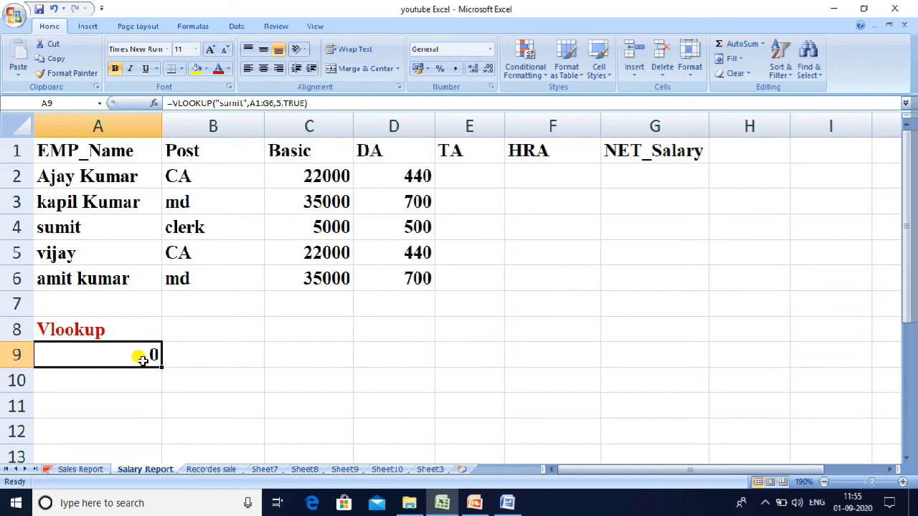
Step: Change the column index in the A9 VLOOKUP formula to 4 and review the formula against the DA column
double_click(142, 360)
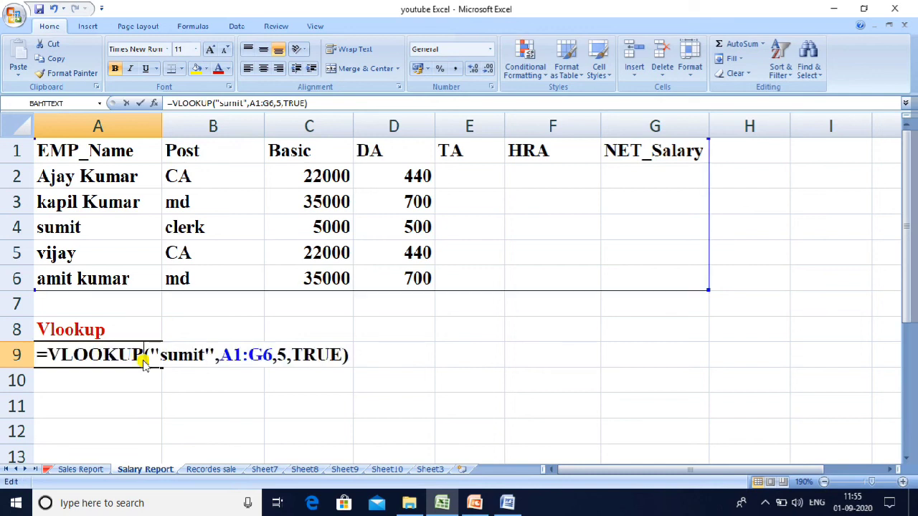
left_click(280, 349)
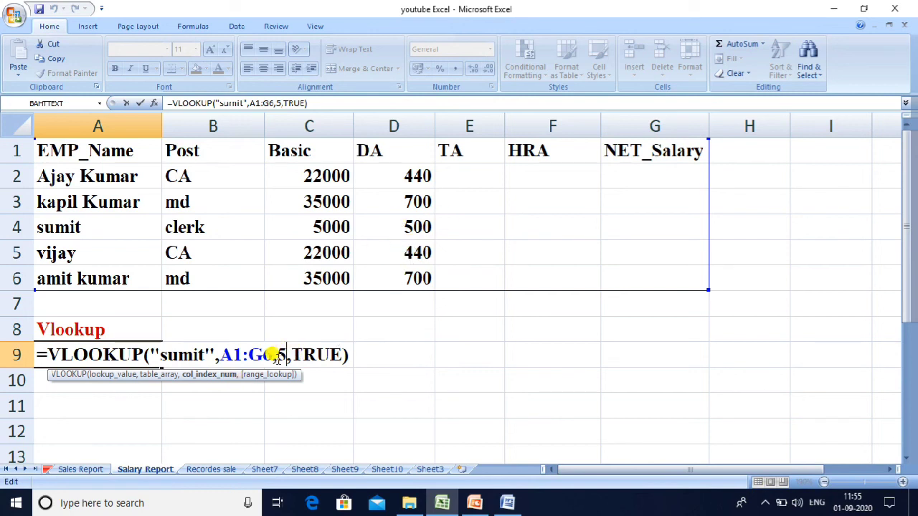
key("BackSpace")
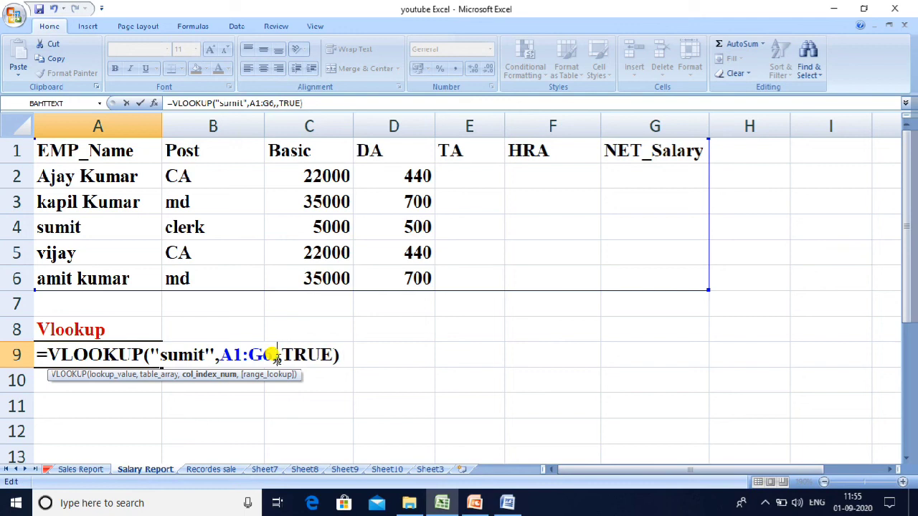
type("4")
key("Return")
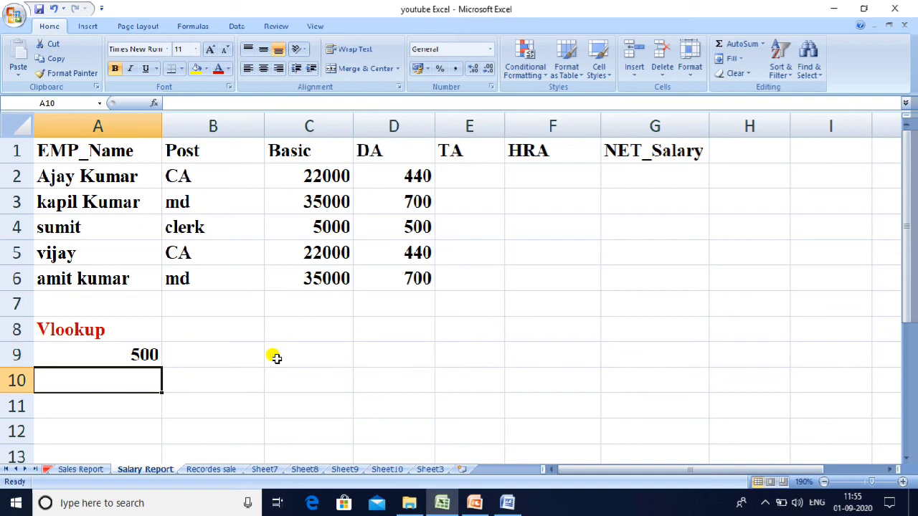
double_click(126, 350)
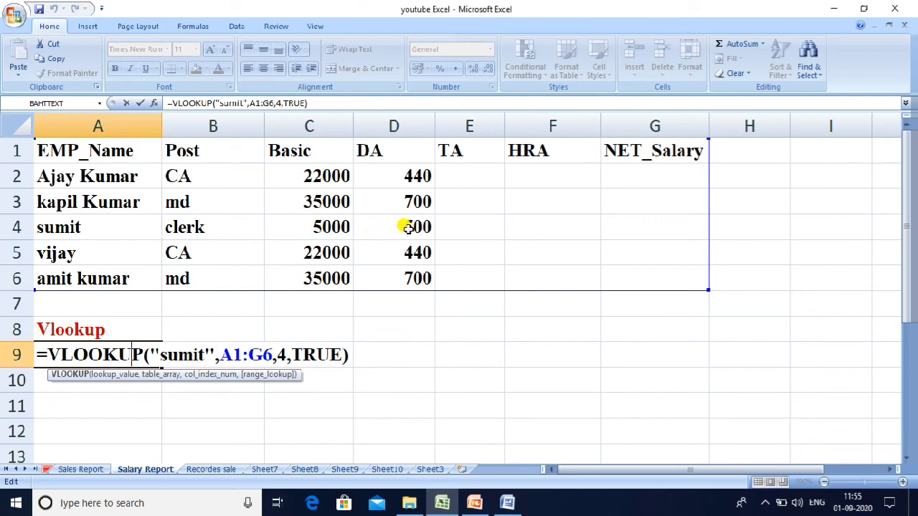
key("Return")
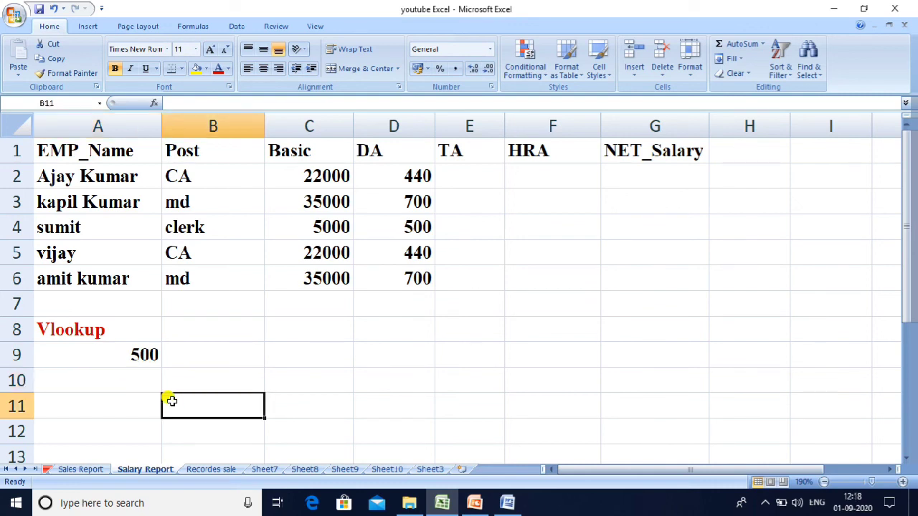
Step: Start a VLOOKUP formula in B11 with cell A11 as the lookup value
type("=")
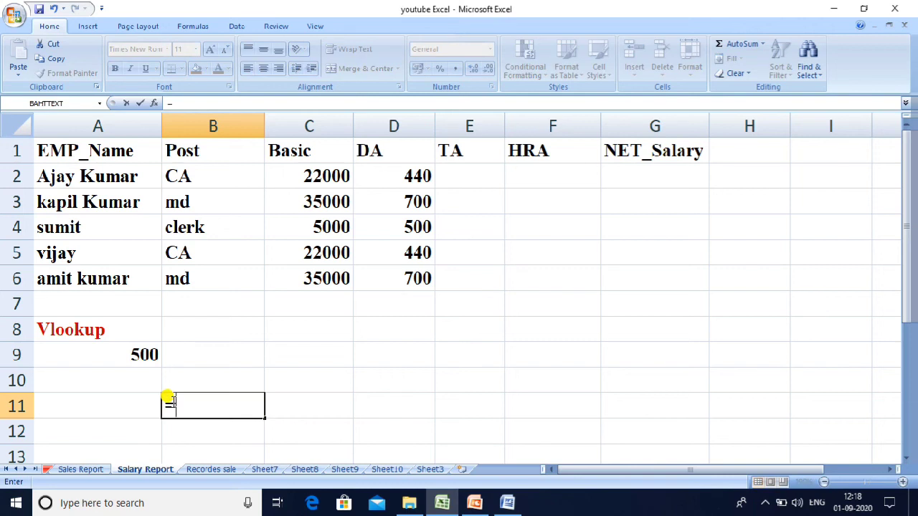
type("vl")
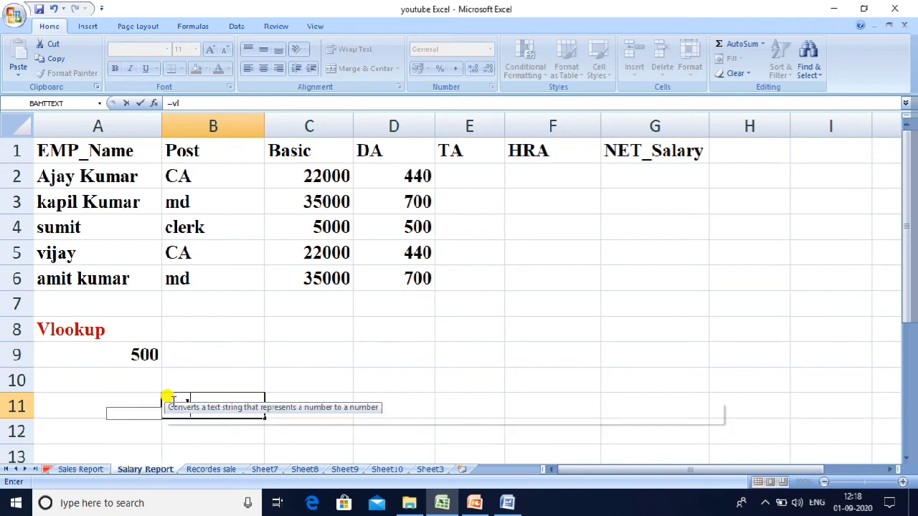
type("ook")
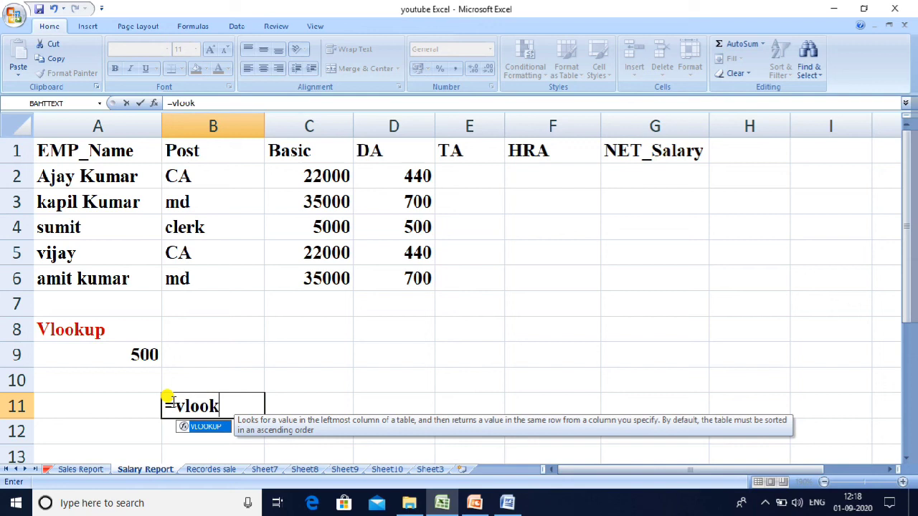
type("up(")
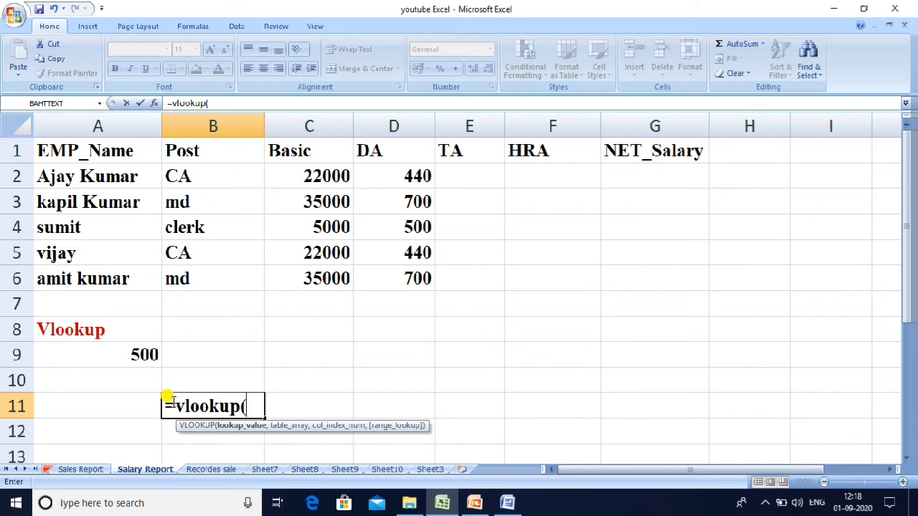
left_click(92, 406)
type(",")
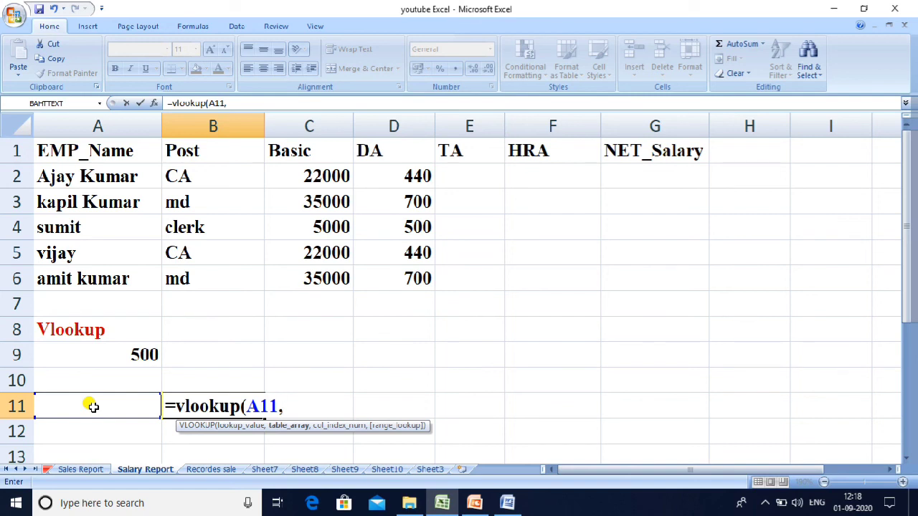
Step: Complete the B11 VLOOKUP with table range A1:G6, column index 2 and FALSE for exact match
type("a")
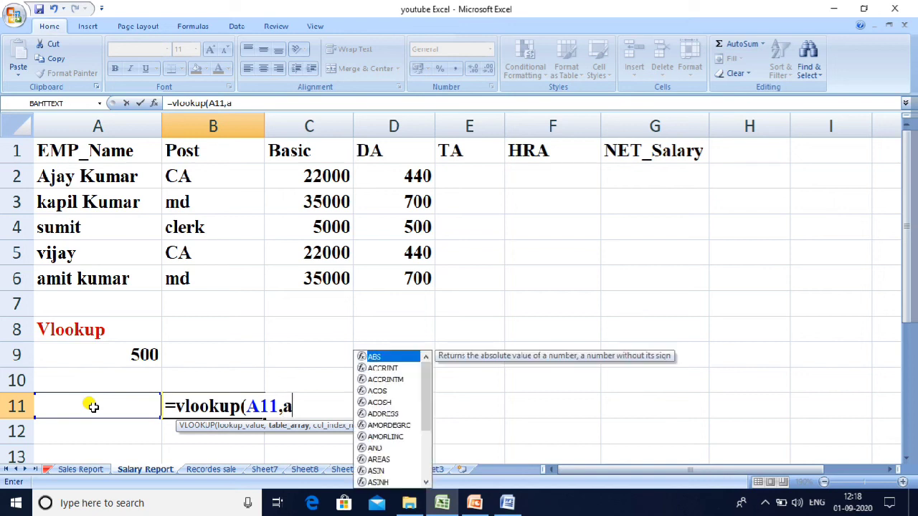
type("1")
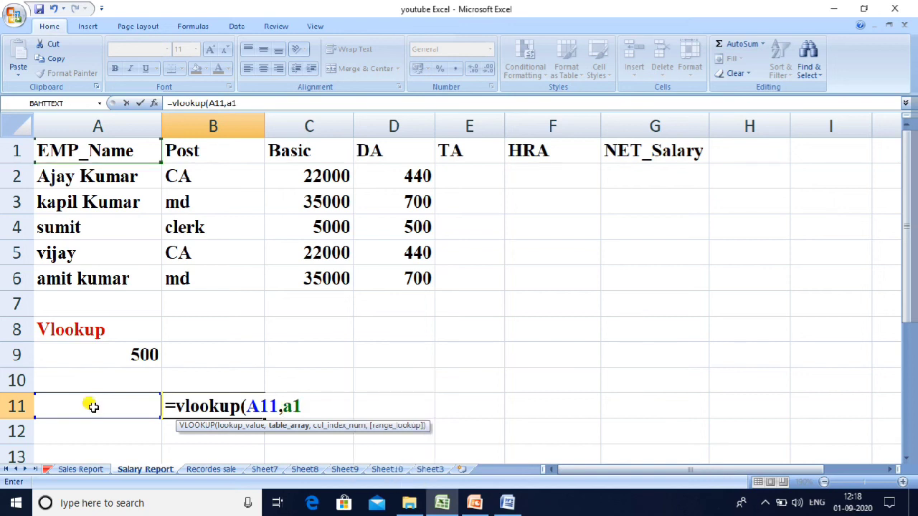
type(":g6")
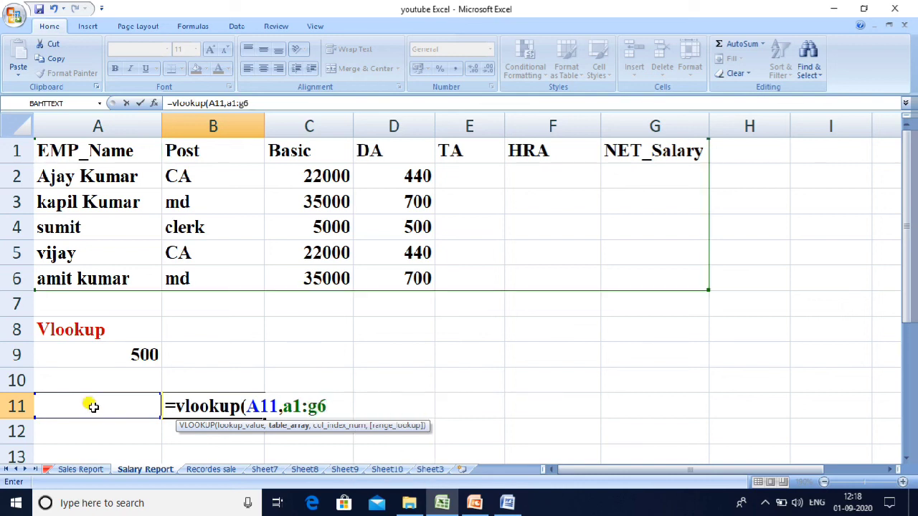
type(",")
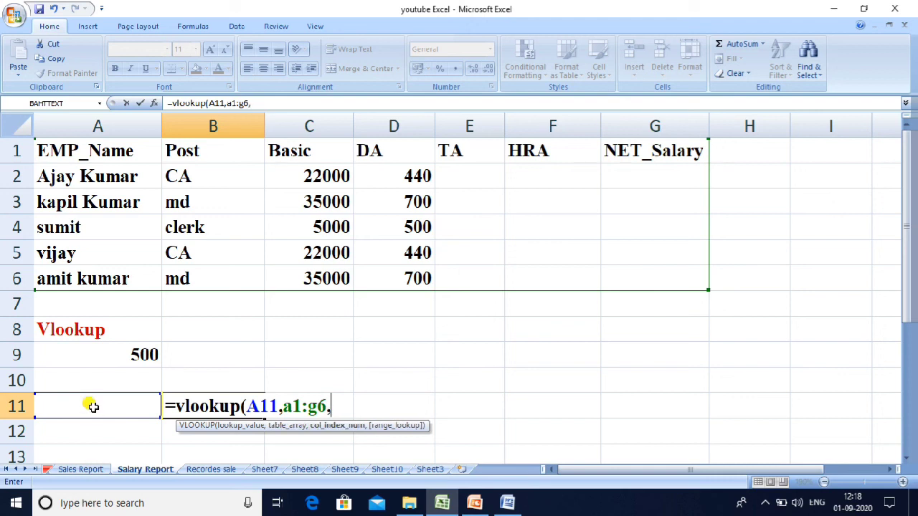
type("2,f")
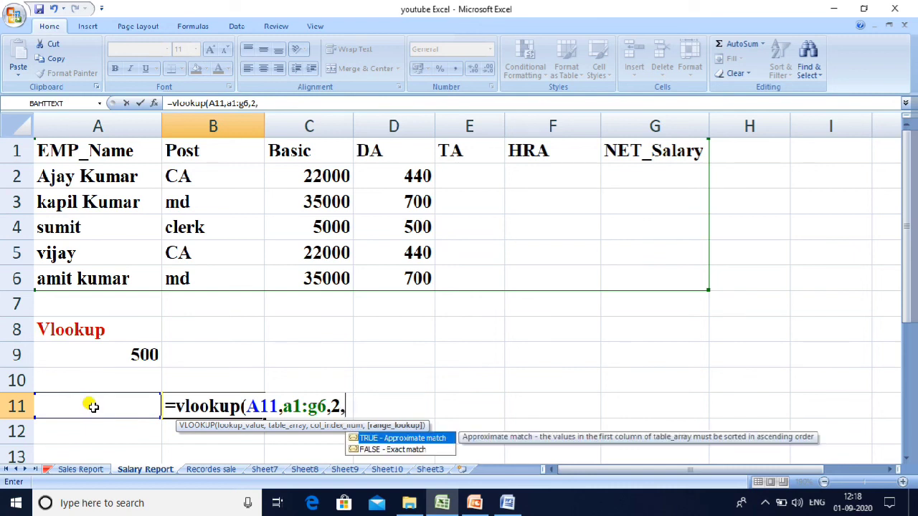
type("alse")
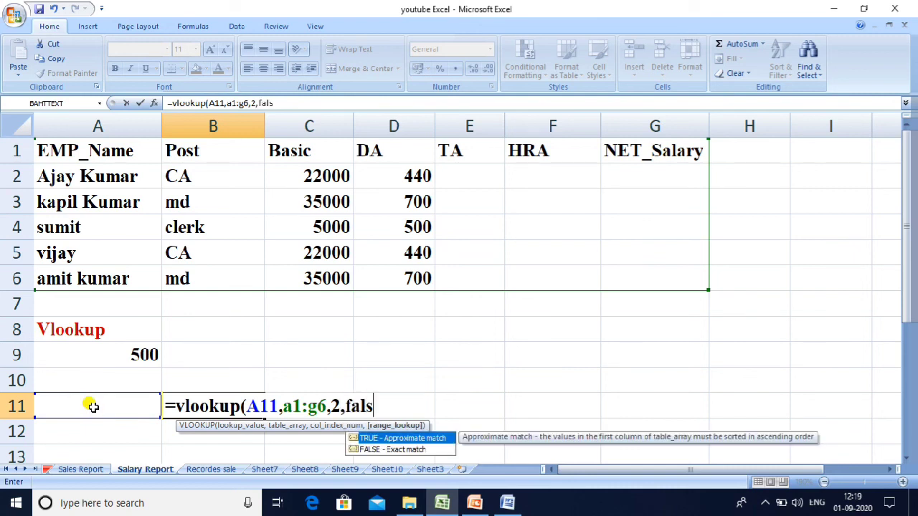
type(")")
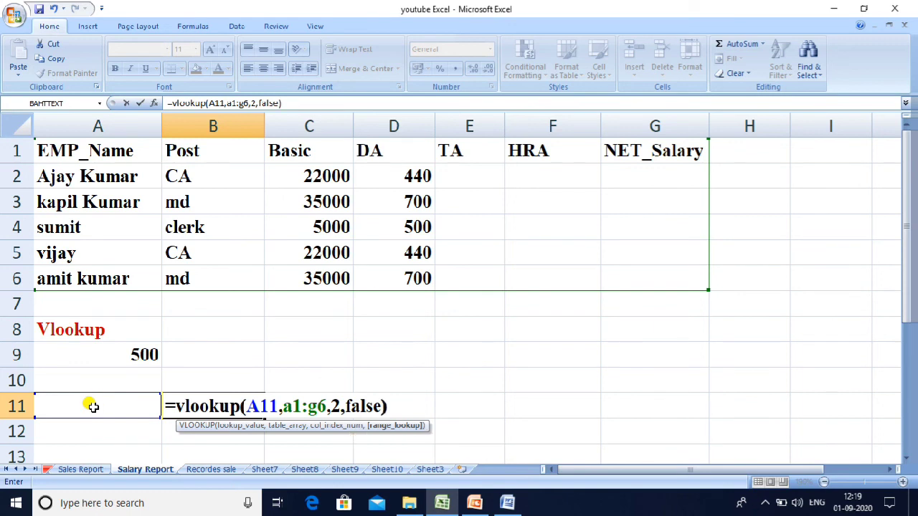
key("Return")
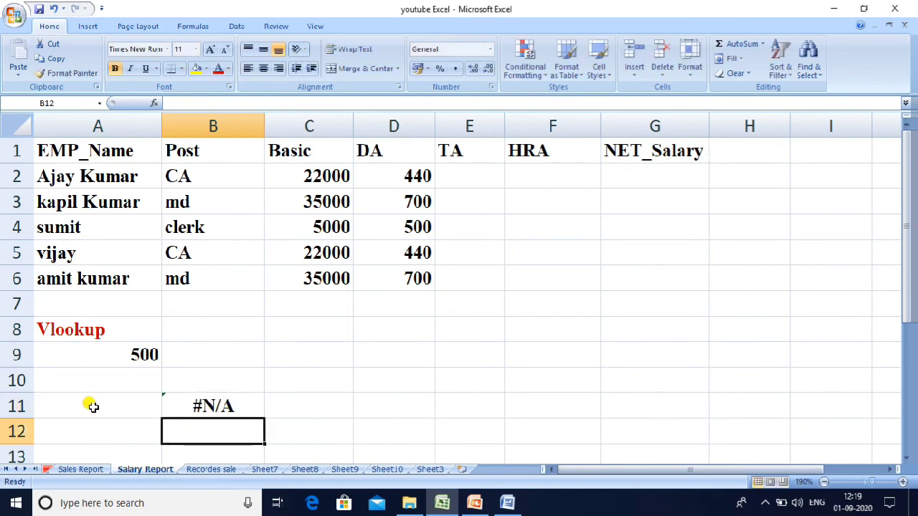
key("Up")
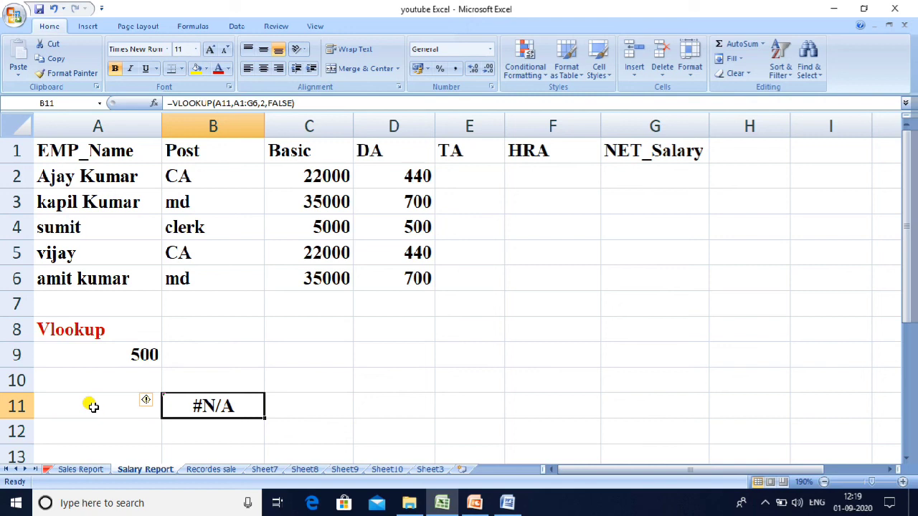
Step: Enter the employee name from row 2 in A11 and check the VLOOKUP in B11
left_click(93, 406)
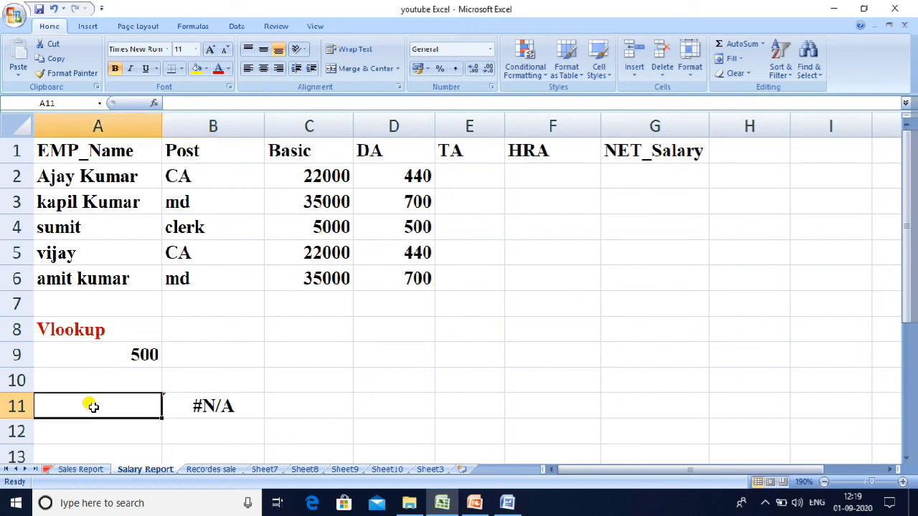
type("A")
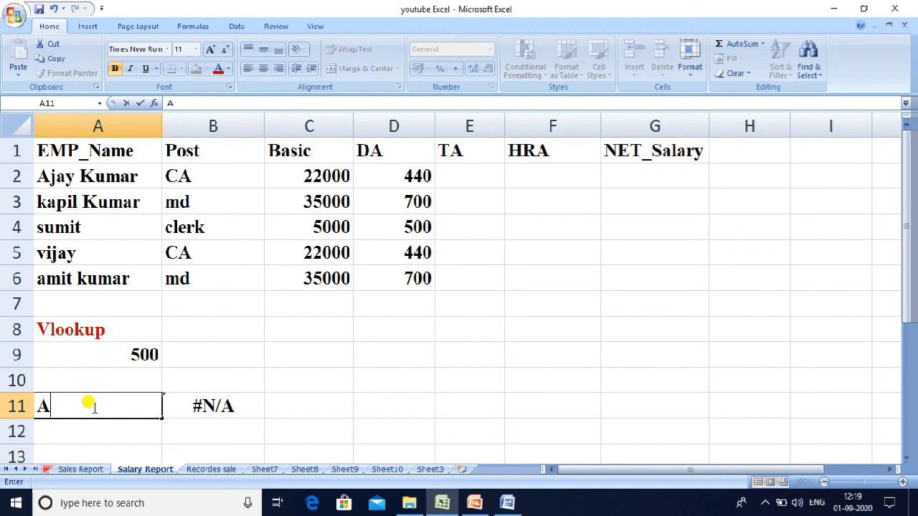
type("jay K")
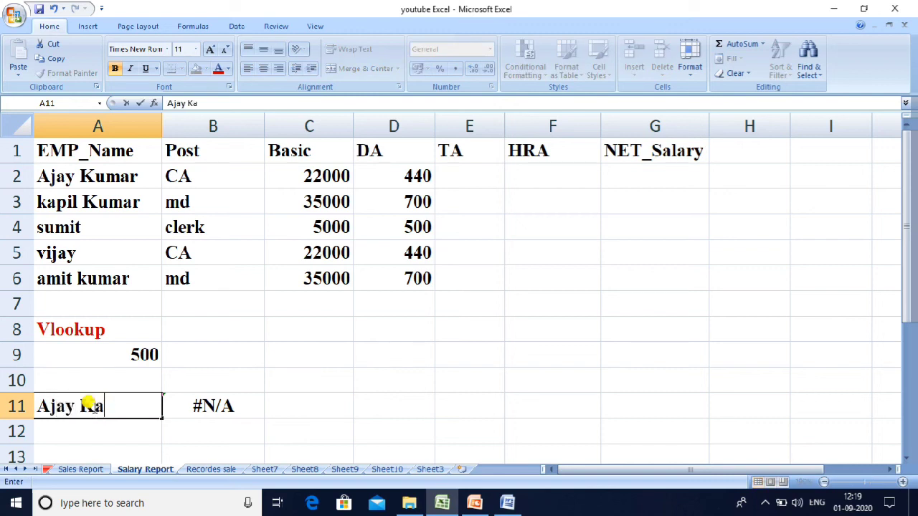
type("umar")
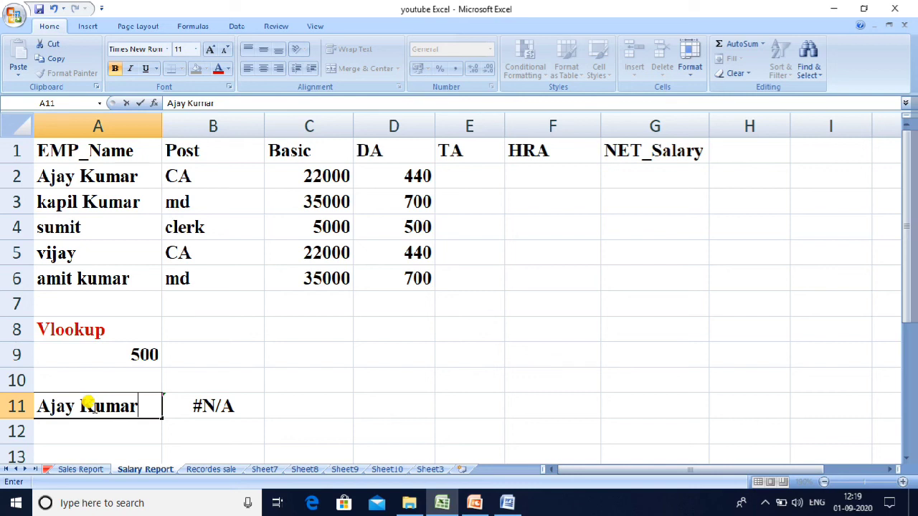
key("Return")
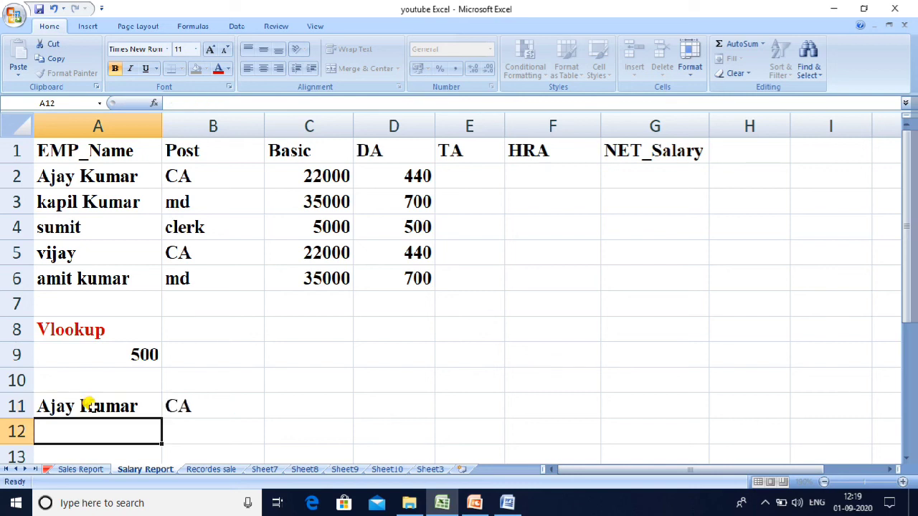
key("Right")
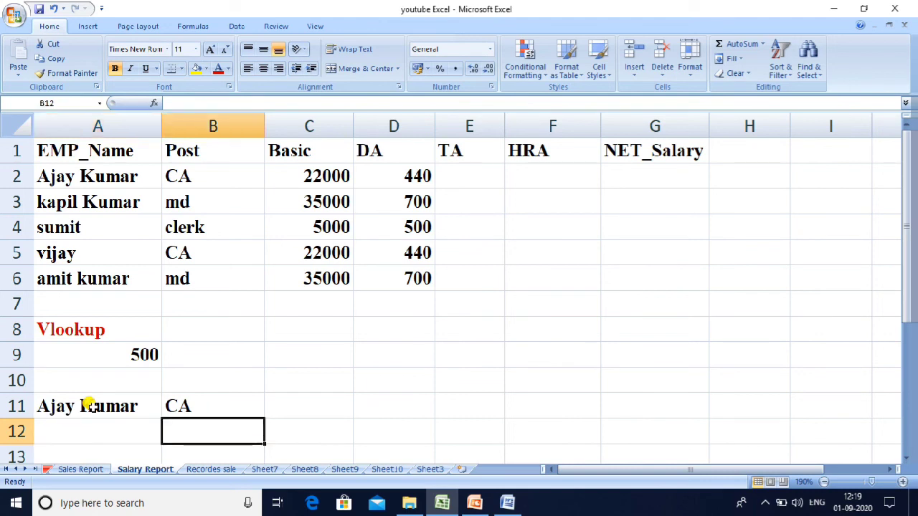
key("Up")
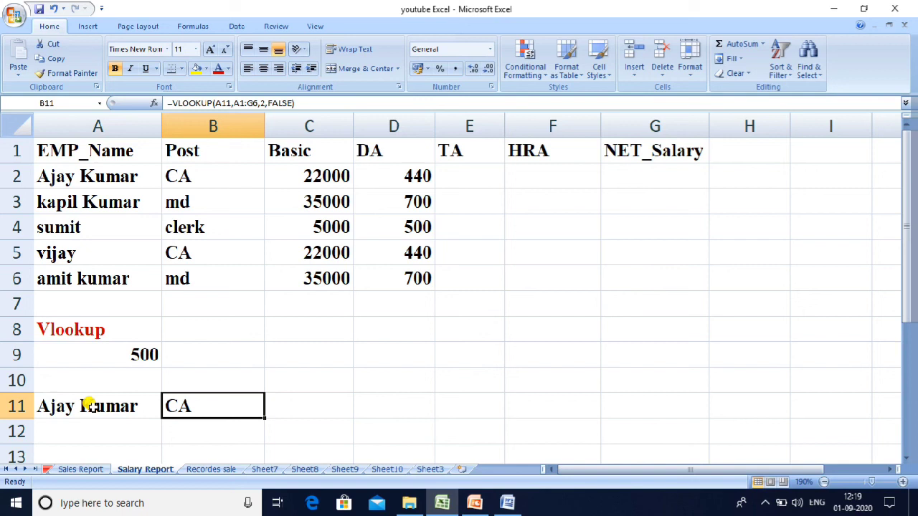
Step: Start a LOOKUP formula in C11 with cell A11 as the lookup value
key("Right")
type("=")
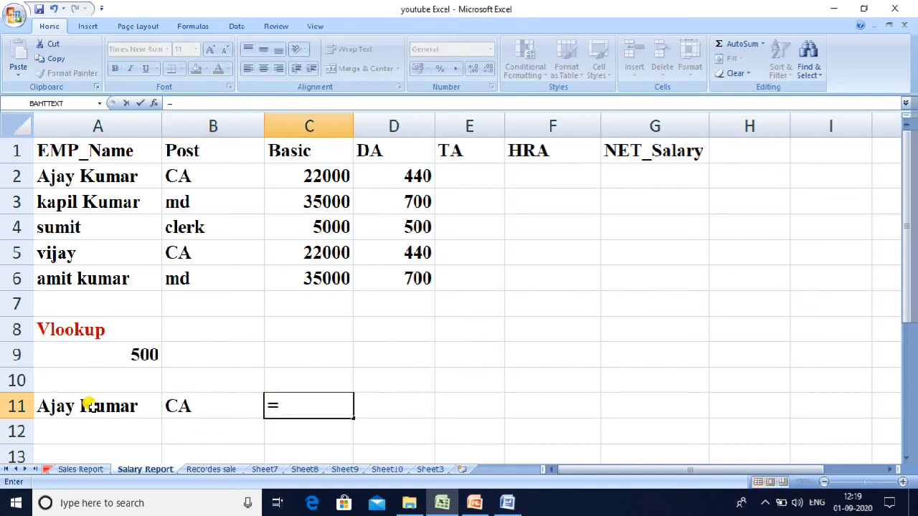
type("lookup")
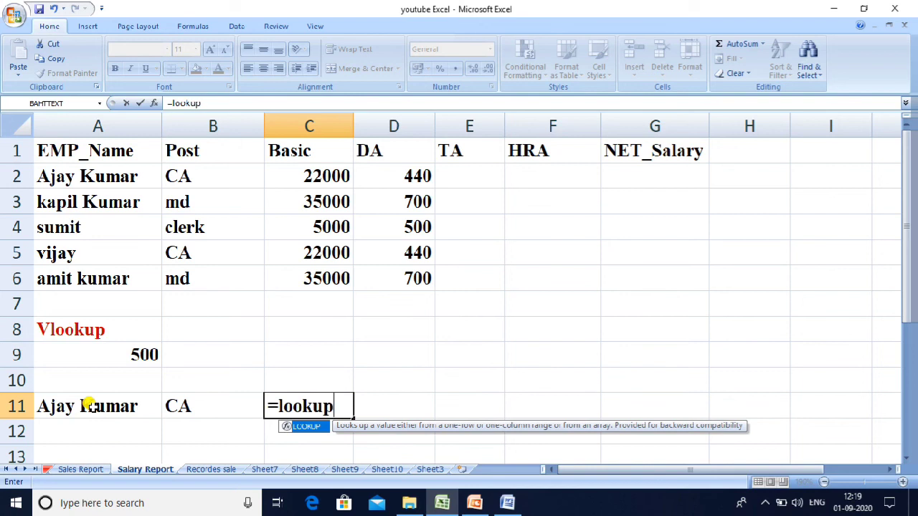
type("(")
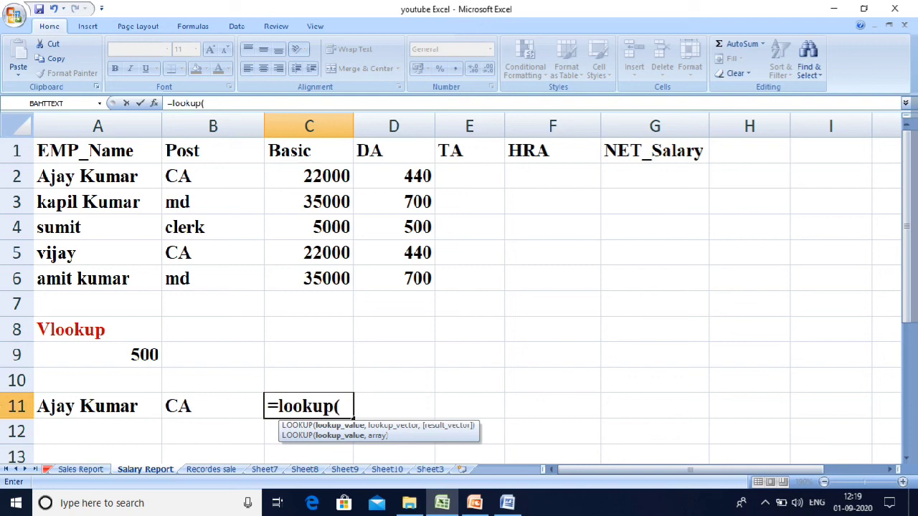
left_click(84, 403)
type(",")
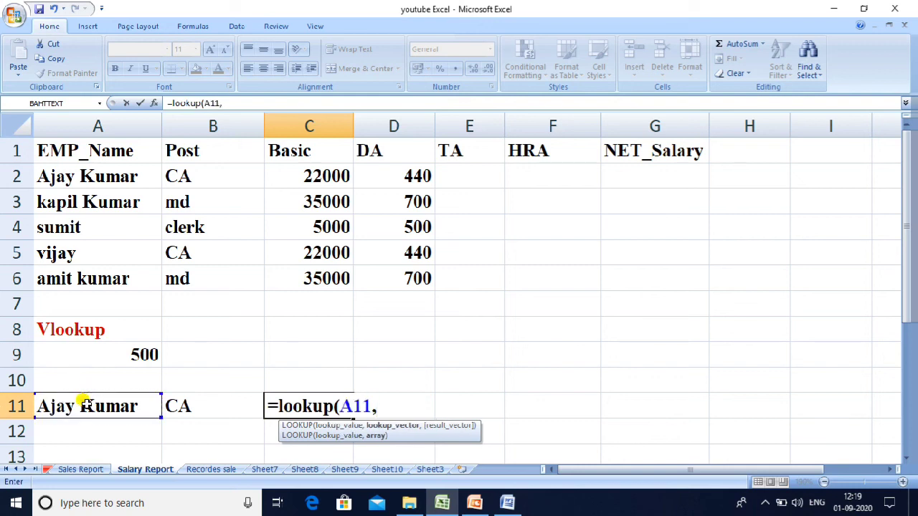
Step: Complete the C11 formula with range A1:G6 and column index 3, correcting it to =VLOOKUP(A11,A1:G6,3,0)
type("a")
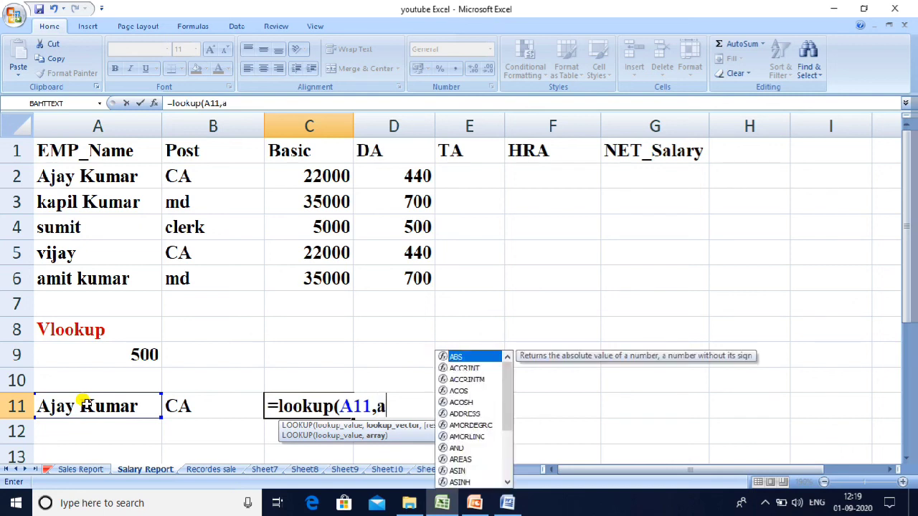
type("1:")
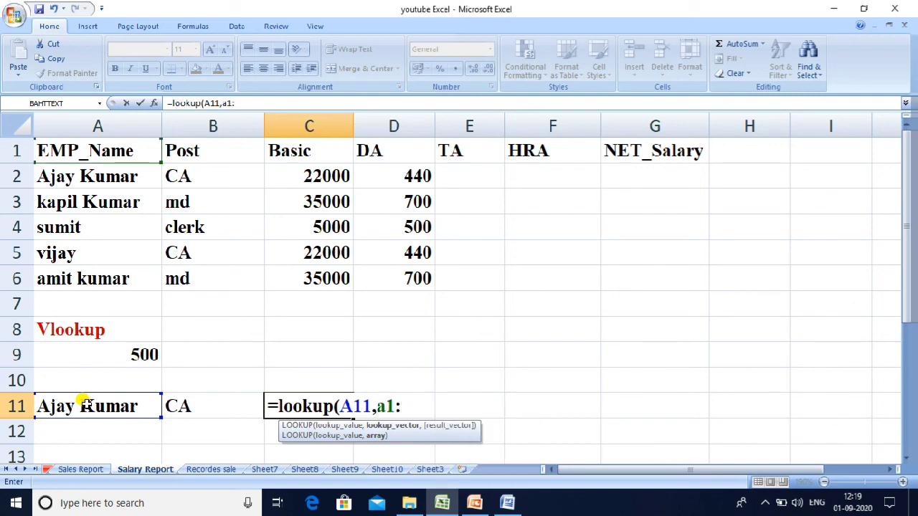
type("g6")
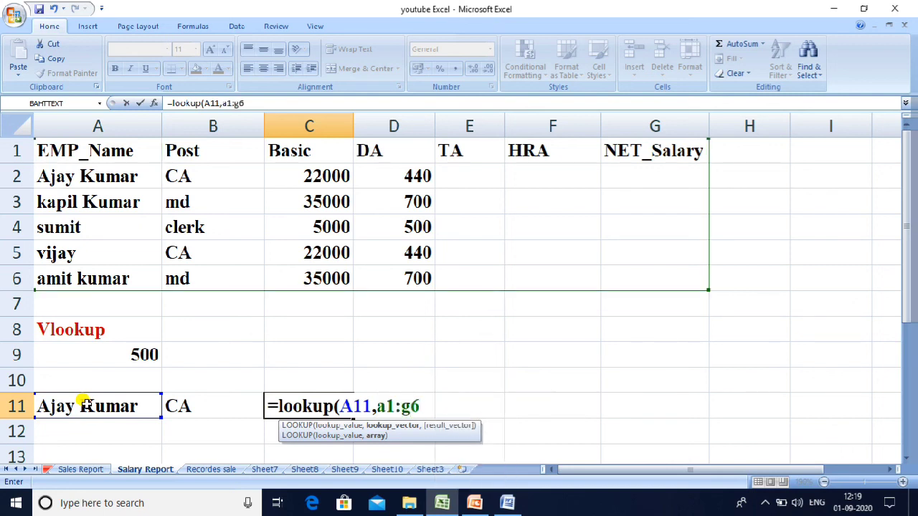
type(",3,f")
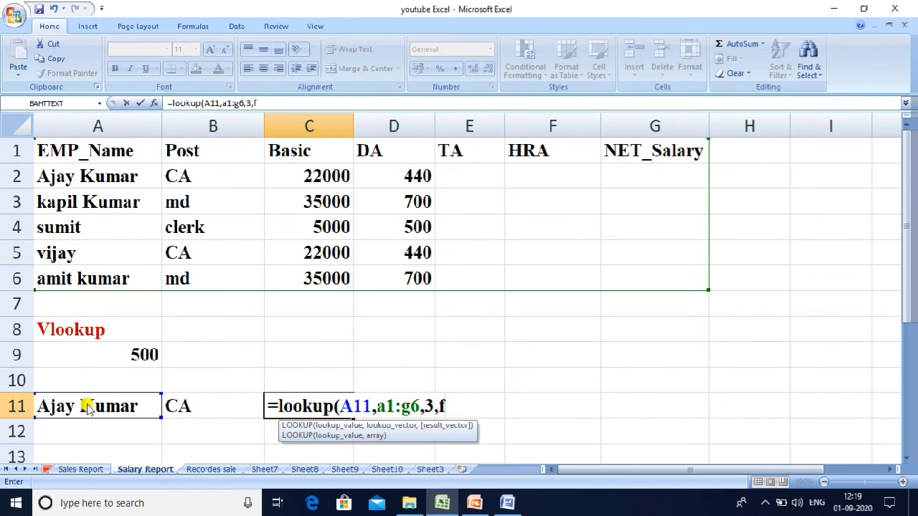
type("als")
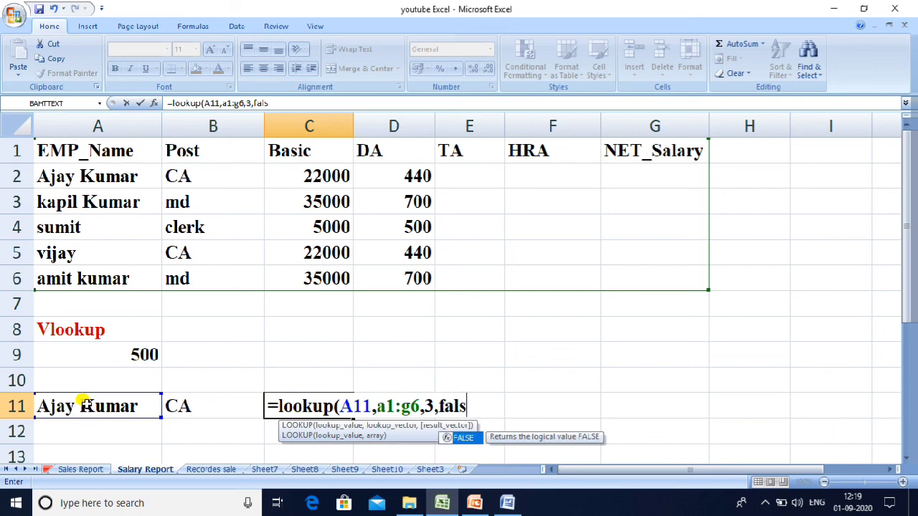
type("e)")
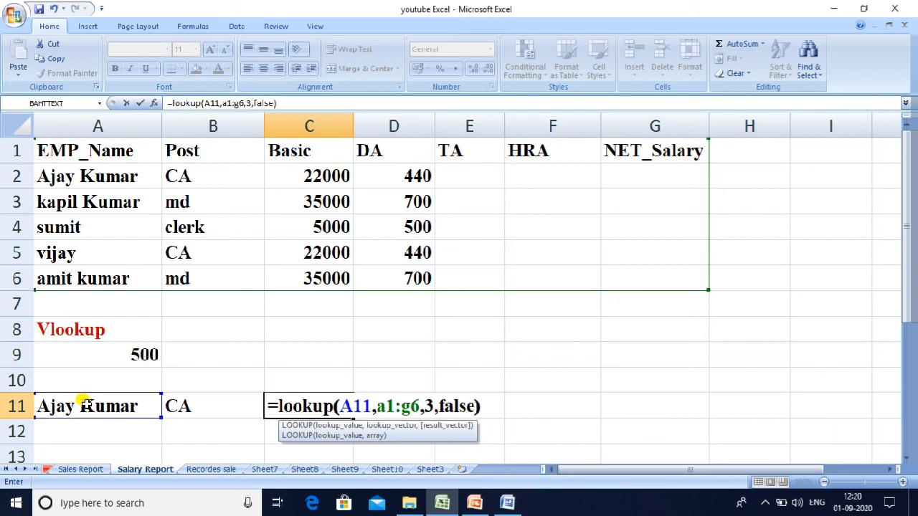
key("Return")
key("Return")
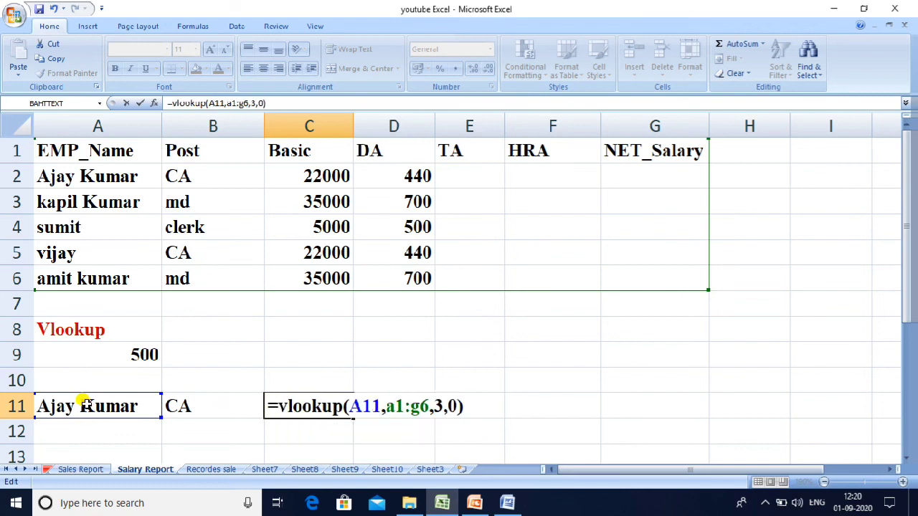
key("Return")
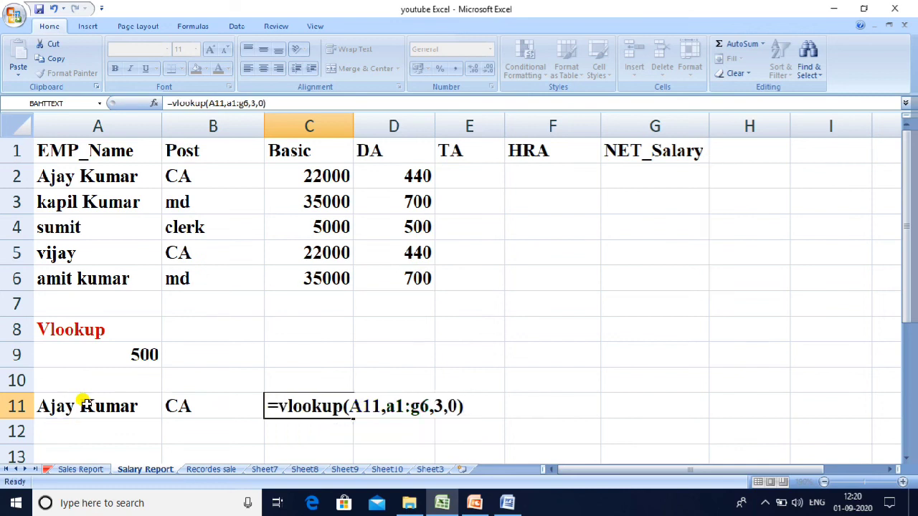
type("3")
key("Return")
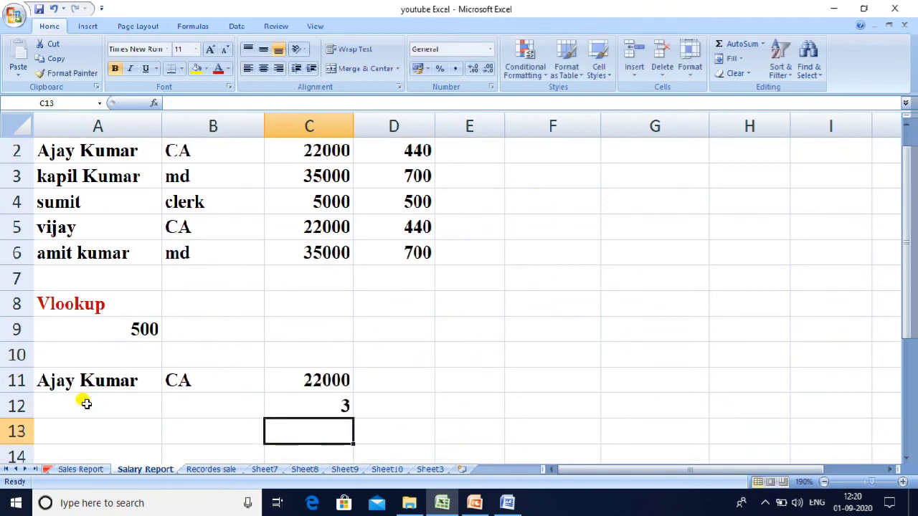
key("Escape")
key("Up")
key("Up")
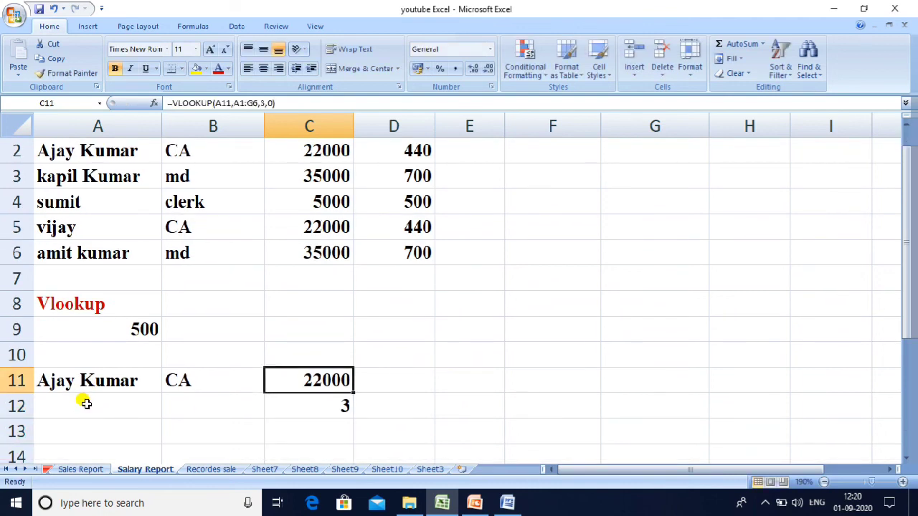
key("Delete")
key("ctrl+z")
key("Down")
key("Delete")
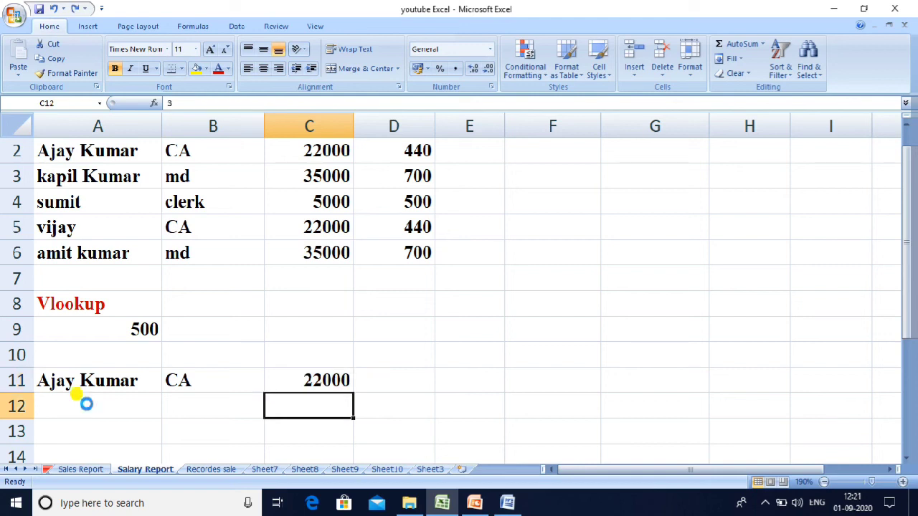
Step: Start a VLOOKUP formula in D11 with cell A11 as the lookup value
key("Right")
key("Up")
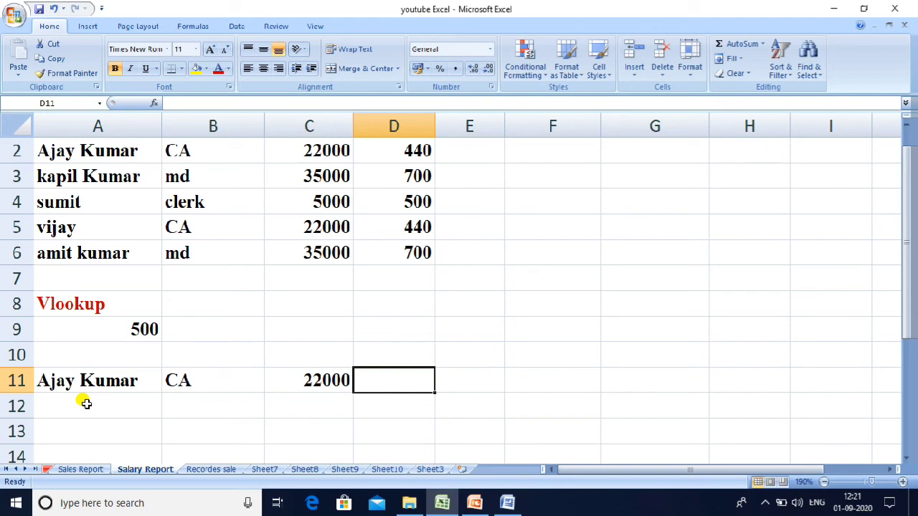
type("=v")
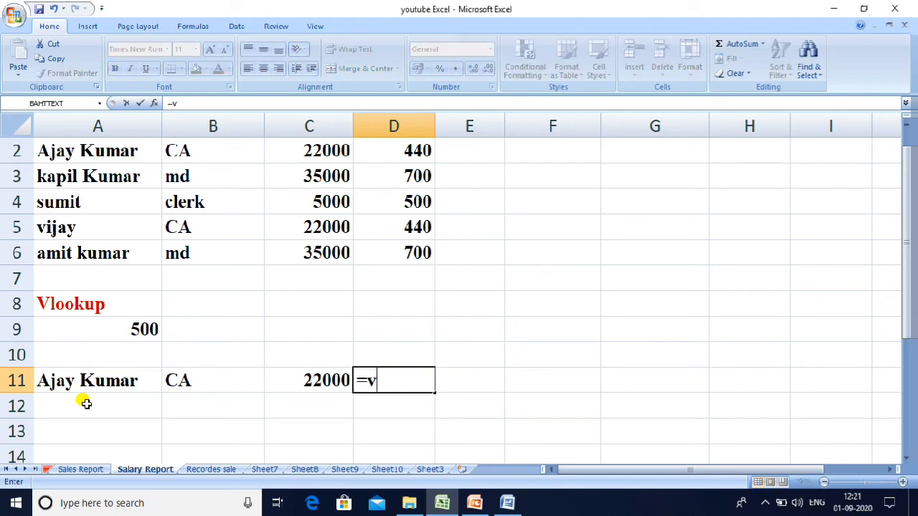
type("loo")
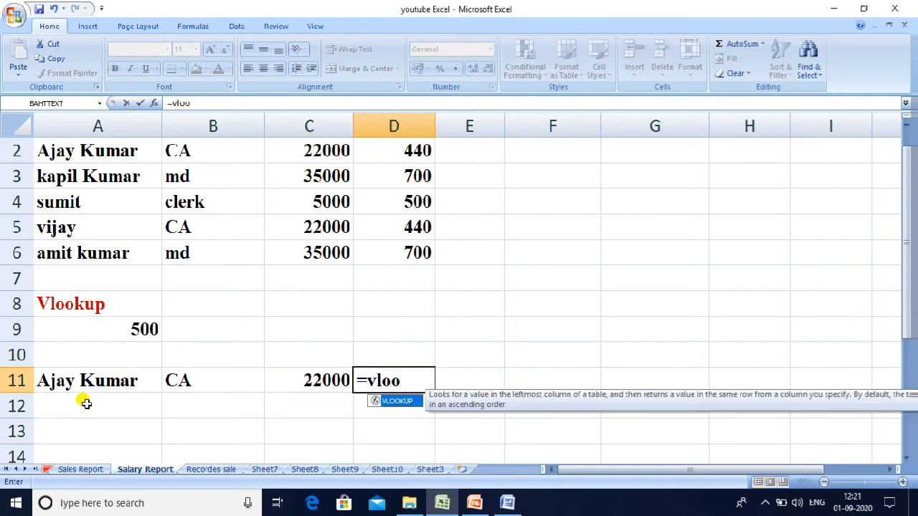
type("ku")
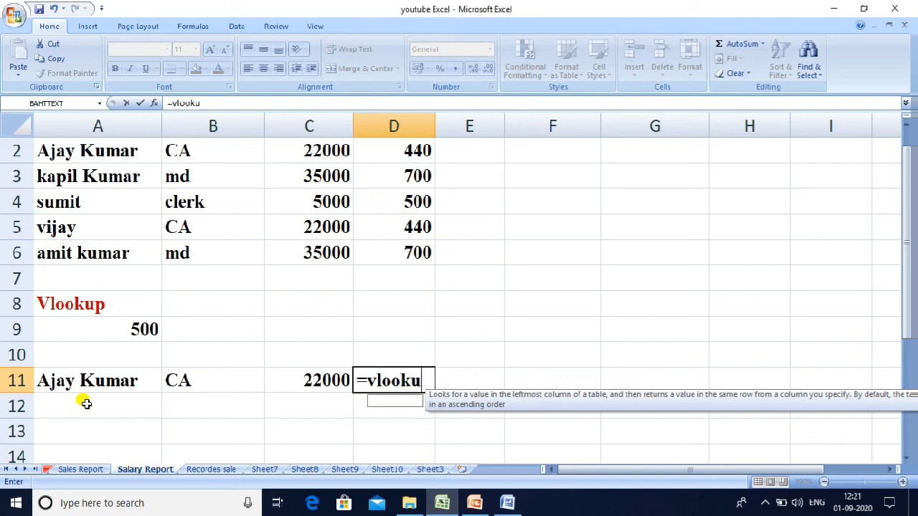
type("p")
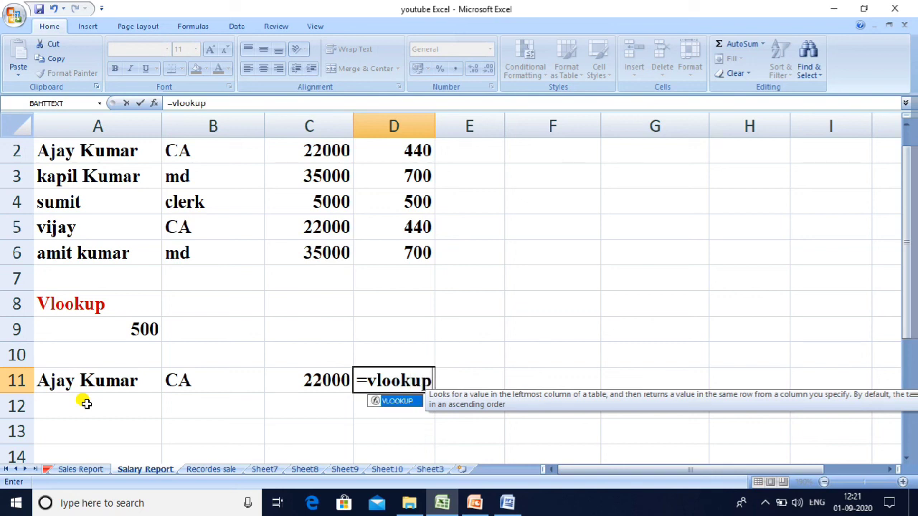
type("(")
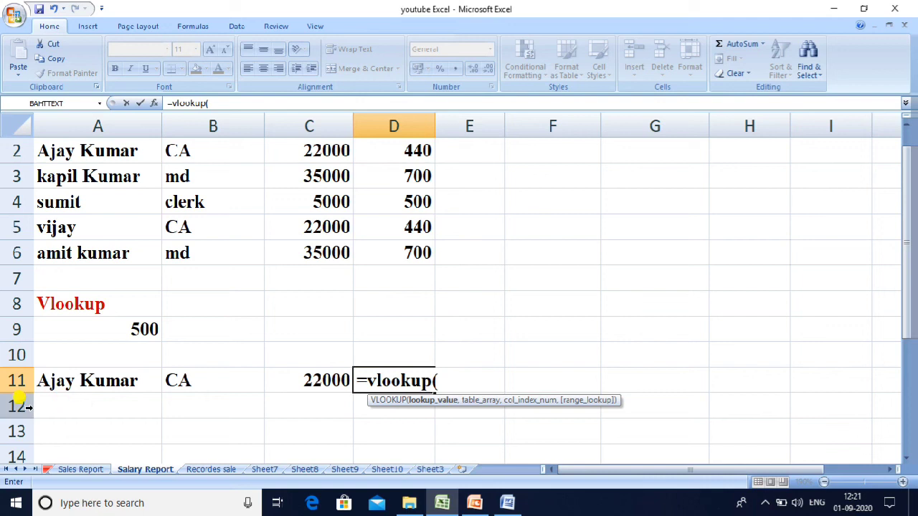
left_click(59, 380)
Step: Complete the D11 VLOOKUP with table range A1:G6, column index 4 and 0 for exact match
type(",a")
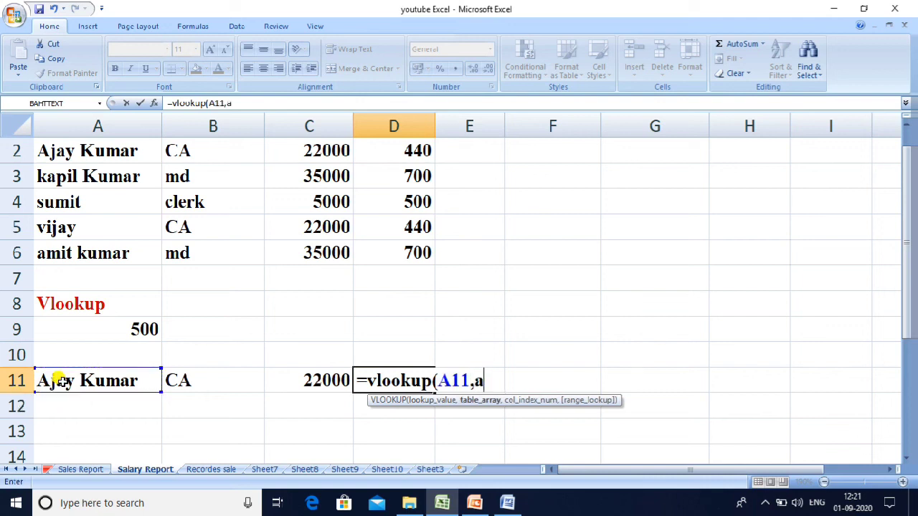
type("1:g6,4,0")
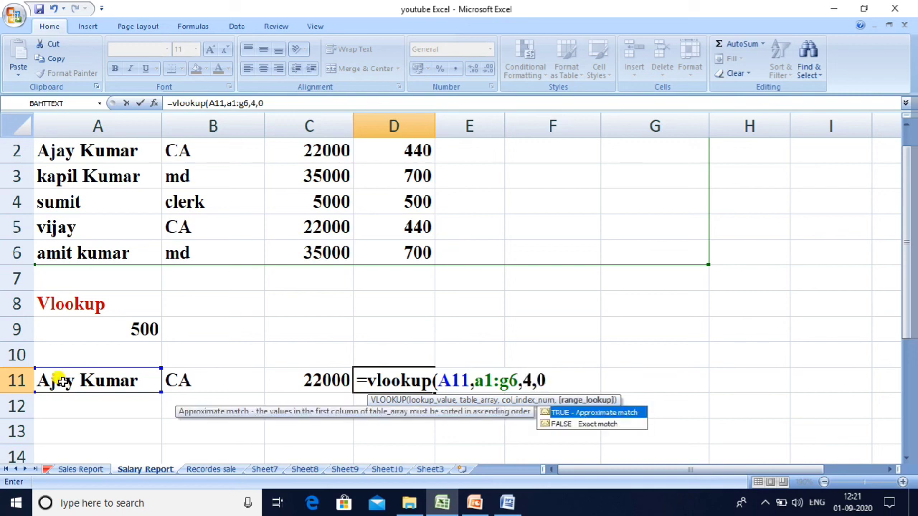
type(")")
key("ctrl+Return")
key("Return")
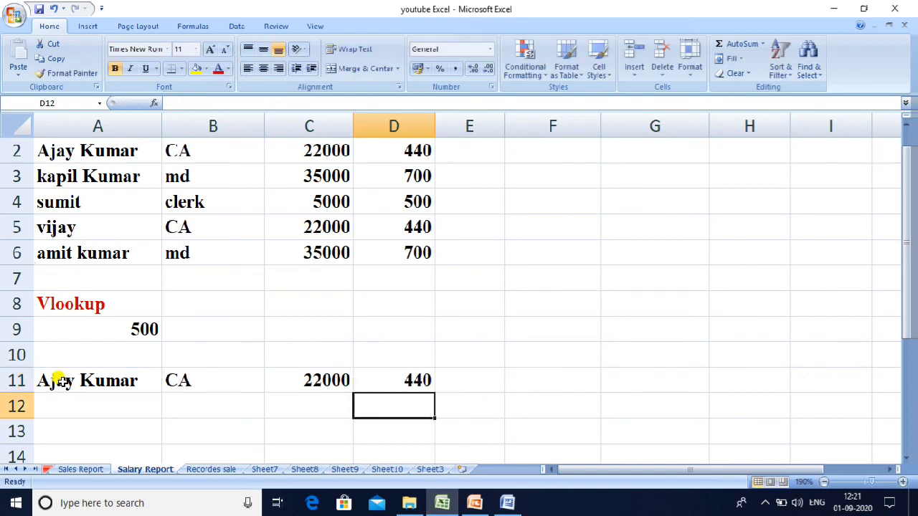
Step: Review the lookup value in A11 and the VLOOKUP formulas across row 11 up to D11
key("Up")
key("Left")
key("Left")
key("Left")
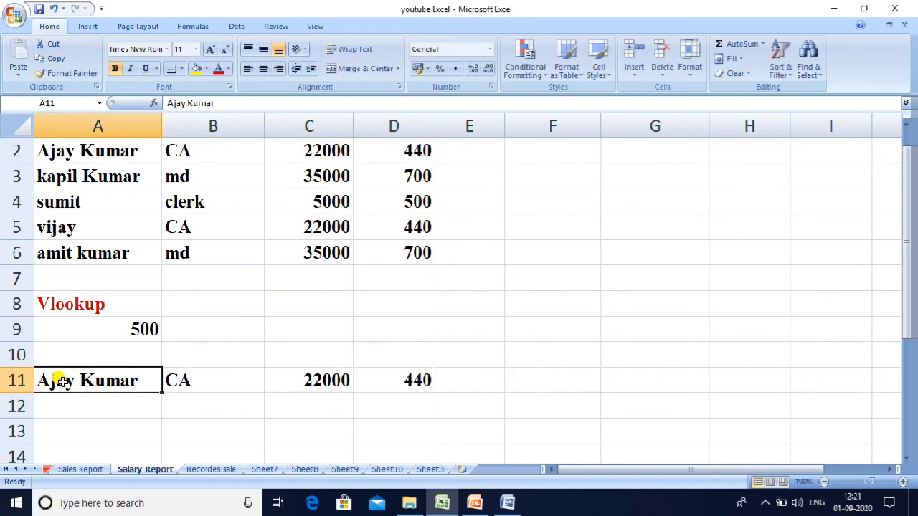
key("Right")
key("Right")
key("Right")
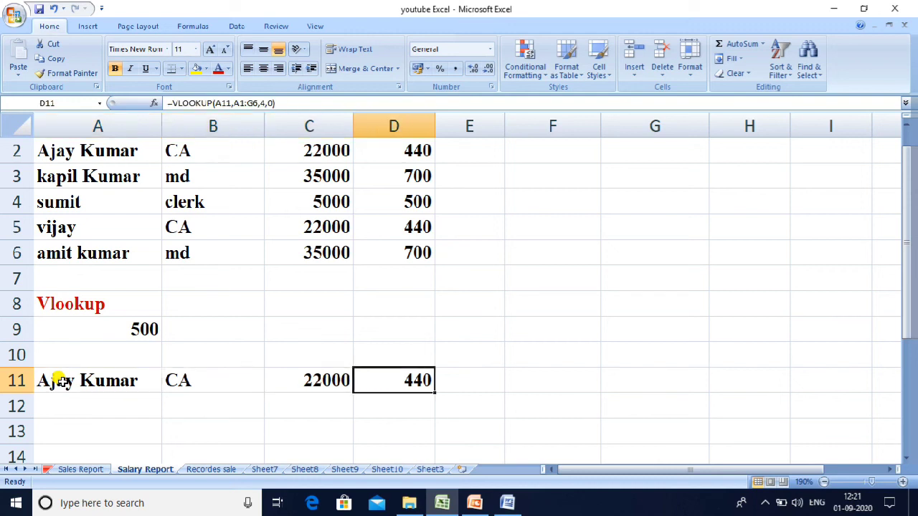
Step: Replace the lookup value in A11 with the employee name from row 5 to test the VLOOKUP formulas
key("Left")
key("Left")
key("Left")
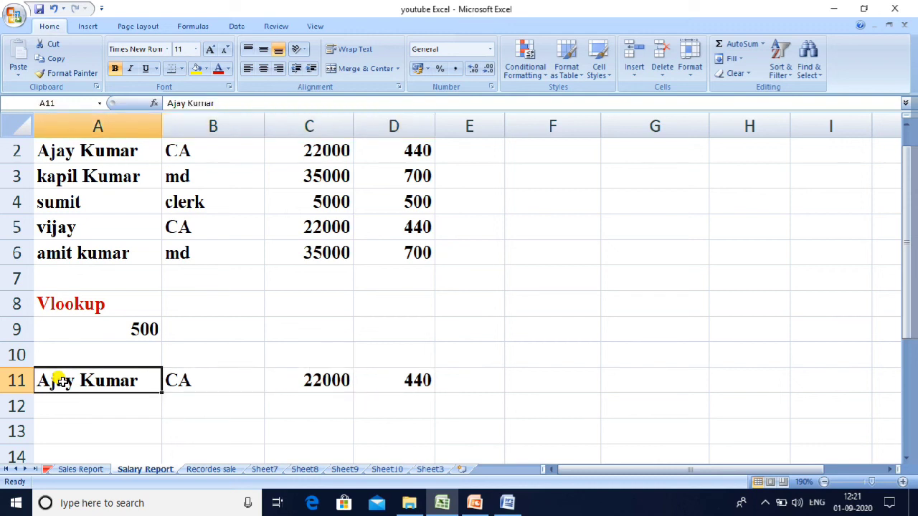
type("v")
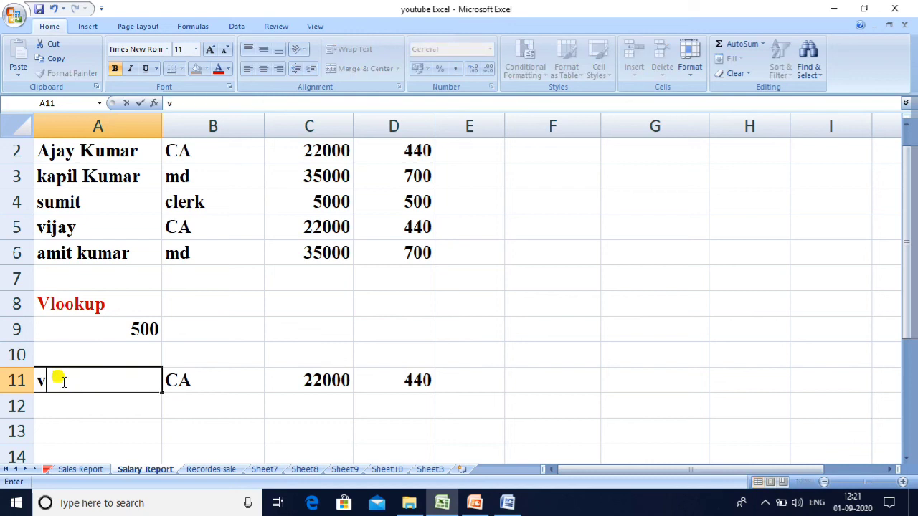
type("ijay")
left_click(63, 382)
key("Down")
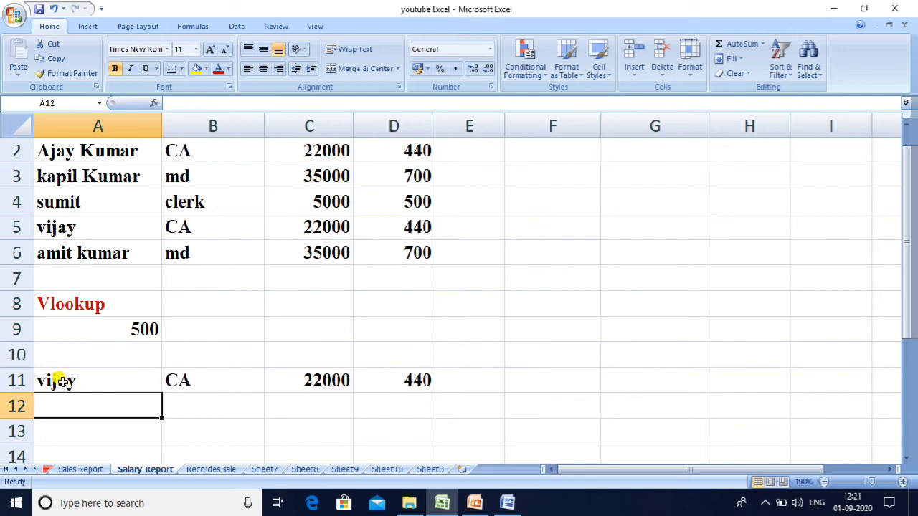
Step: Replace the lookup value in A11 with the employee name from row 6 to test the row 11 formulas
left_click(63, 381)
type("amit kumar")
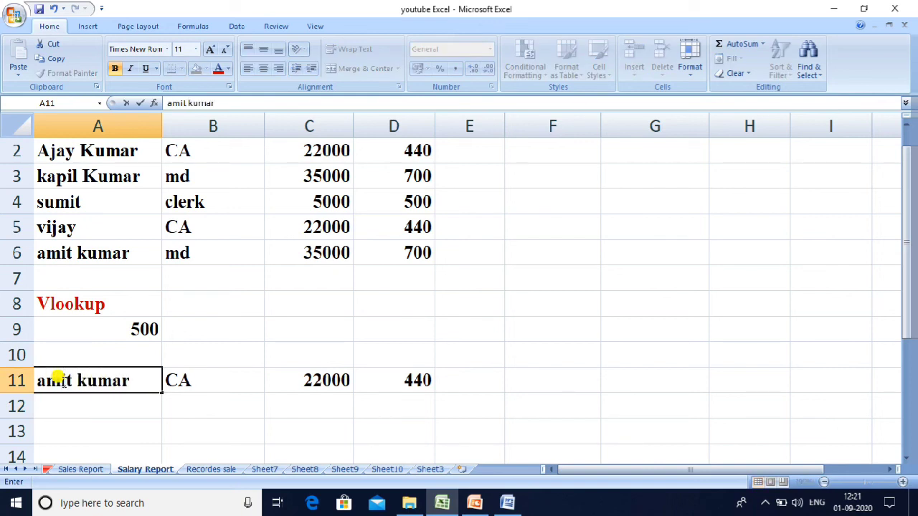
key("Return")
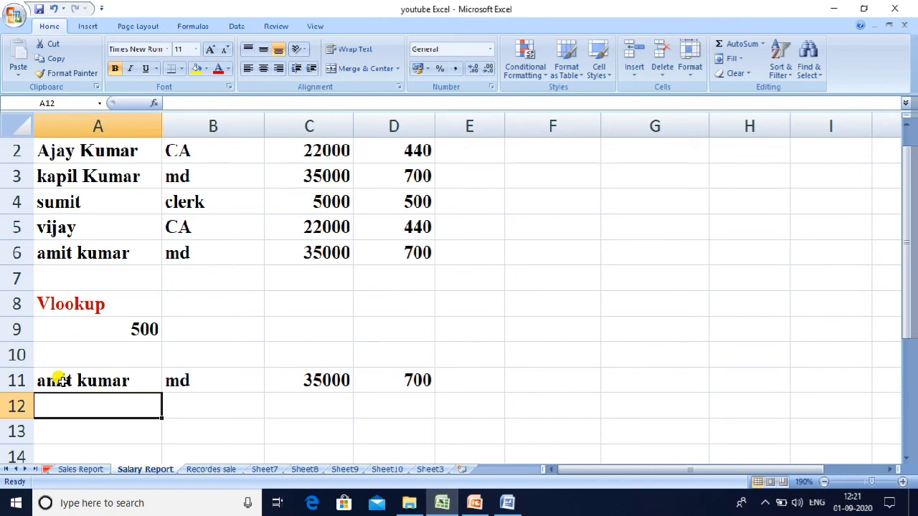
Step: Set the lookup value in A11 back to the employee name from row 5
left_click(61, 381)
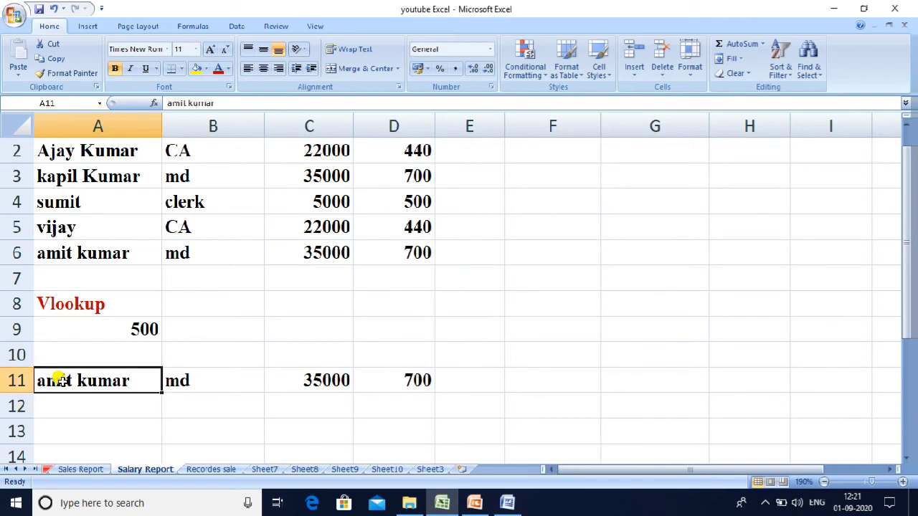
type("vijay")
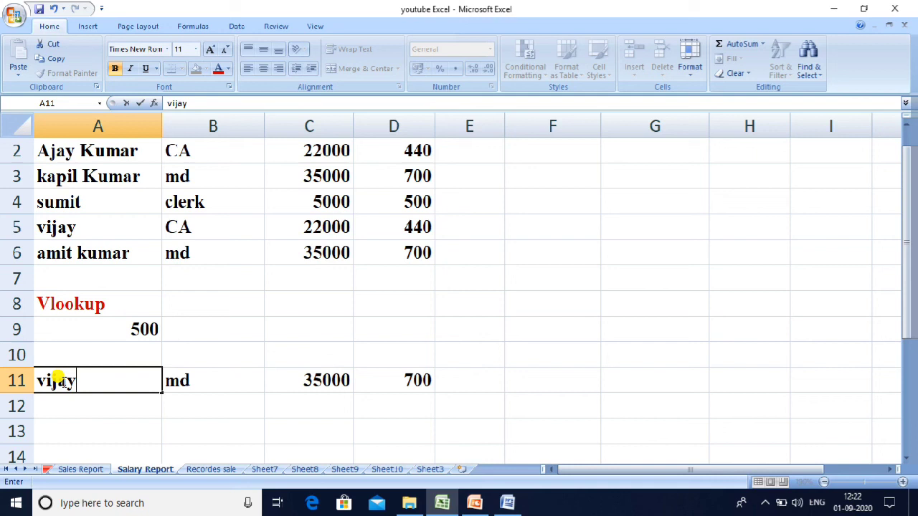
key("Return")
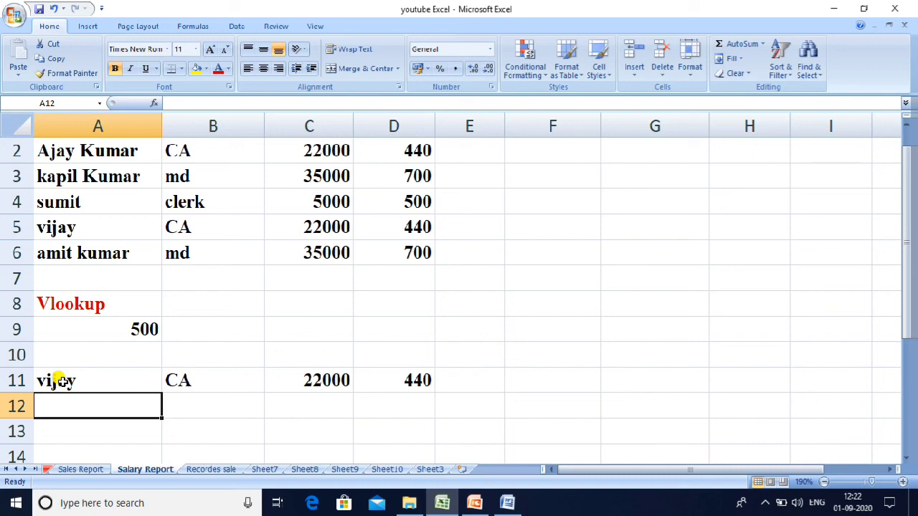
key("Up")
key("Up")
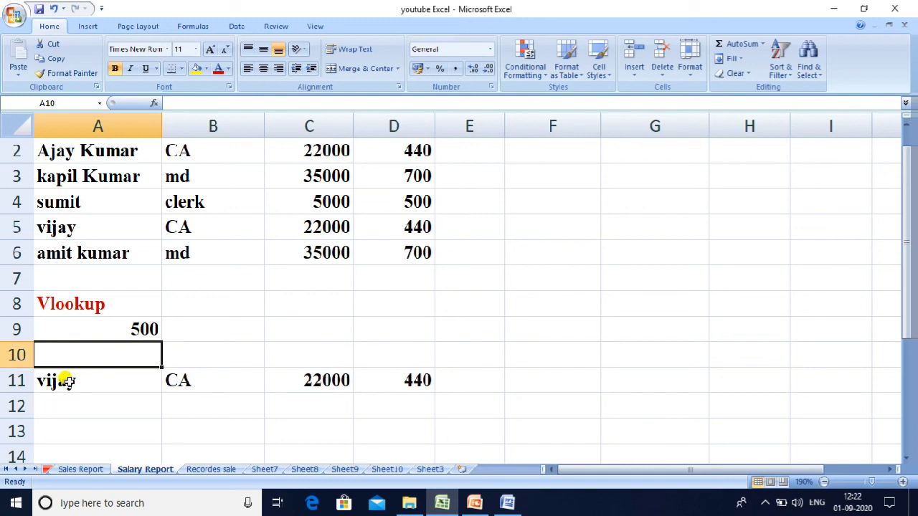
Step: Start a data validation rule for cell A11 that allows values from a list
left_click(63, 381)
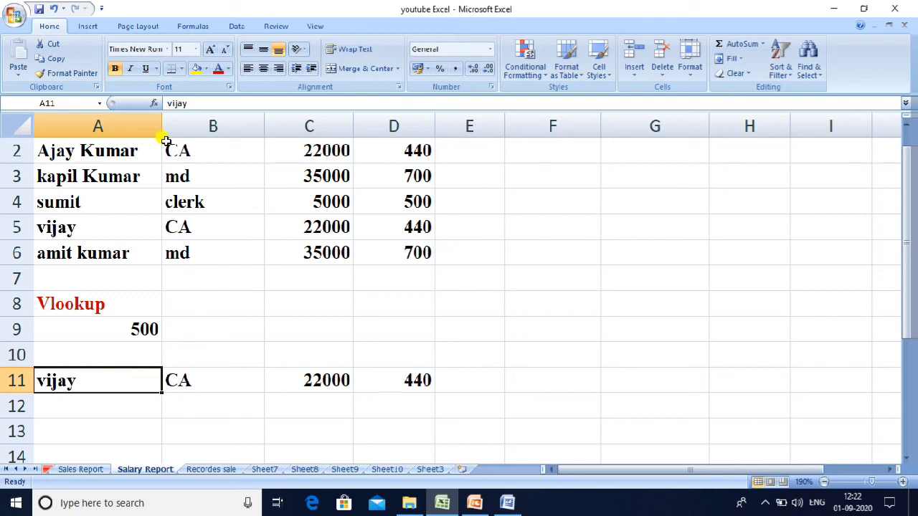
left_click(237, 27)
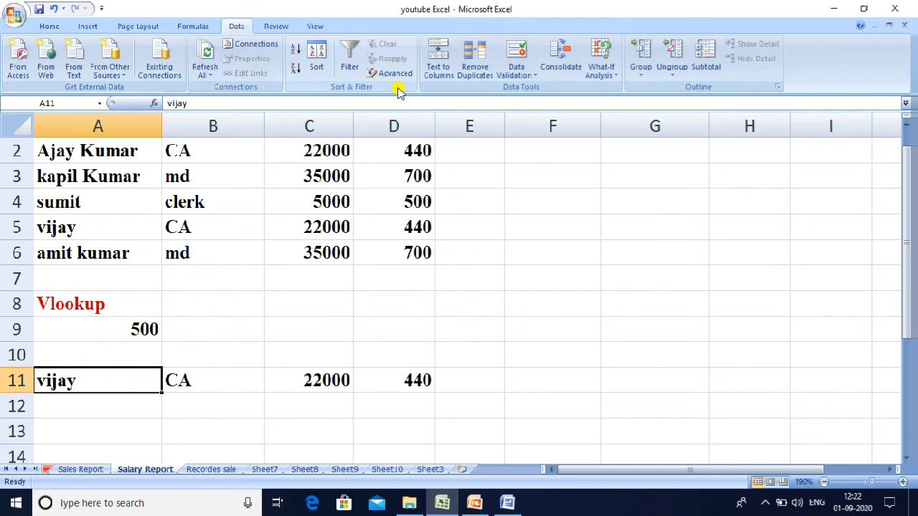
left_click(523, 70)
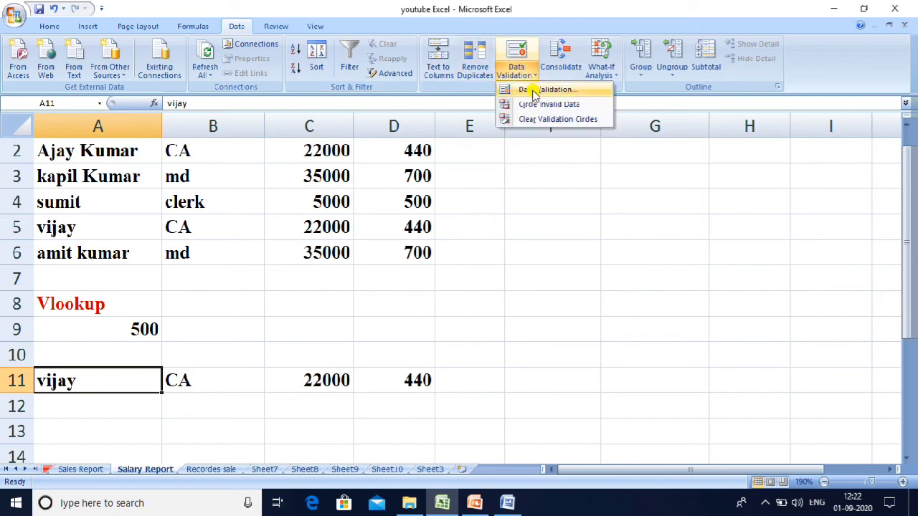
left_click(532, 91)
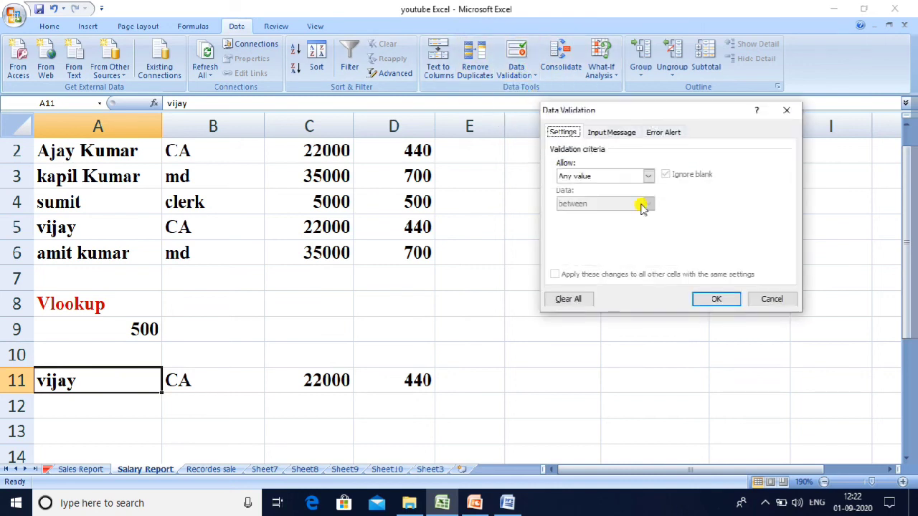
left_click(595, 178)
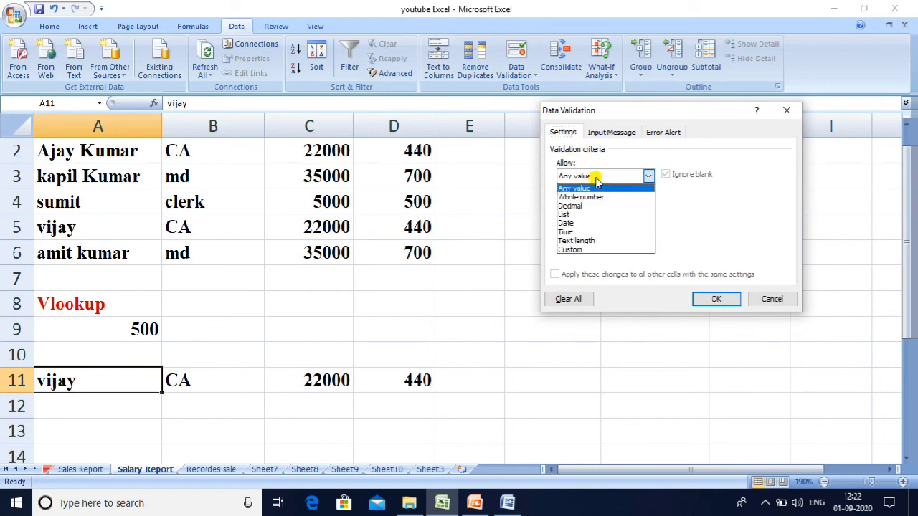
left_click(574, 215)
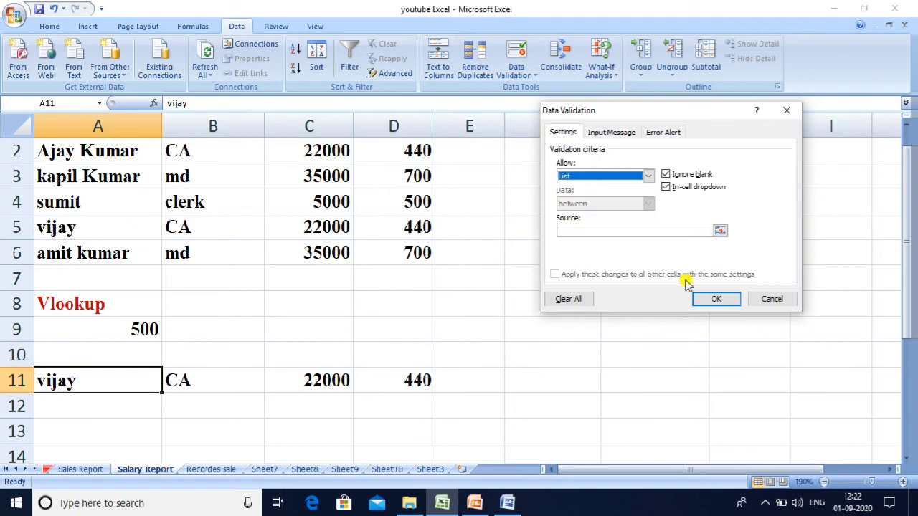
Step: Set the validation list source to the employee names in $A$2:$A$6 and apply the rule to A11
left_click(635, 233)
left_click(89, 155)
scroll(91, 158, "up", 1)
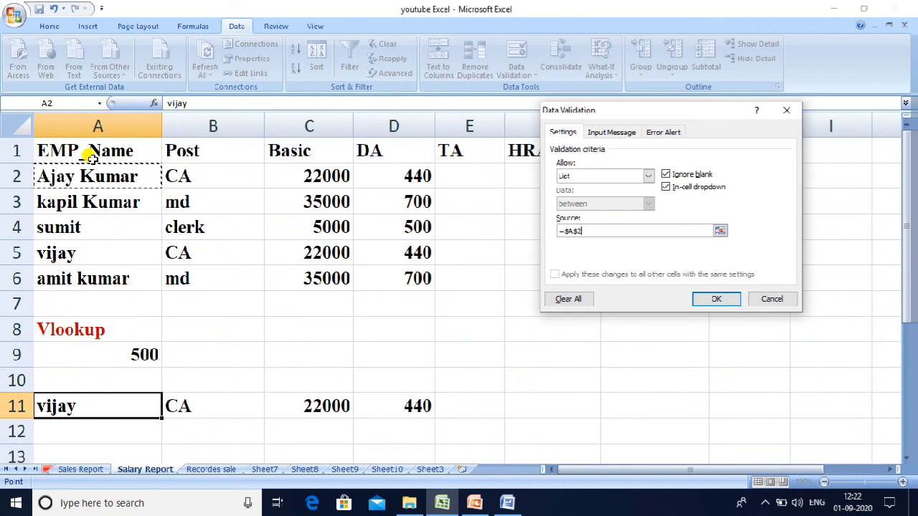
key("shift+Down")
key("shift+Down")
key("shift+Down")
key("shift+Down")
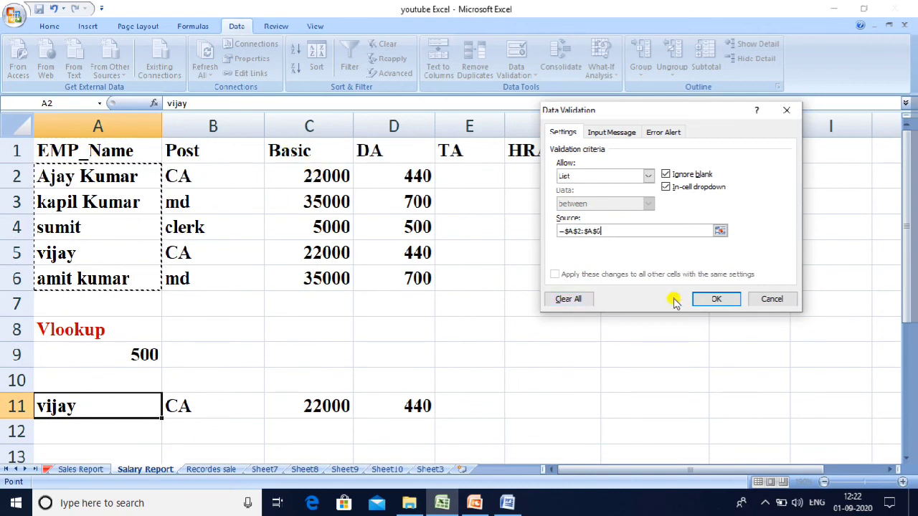
left_click(713, 300)
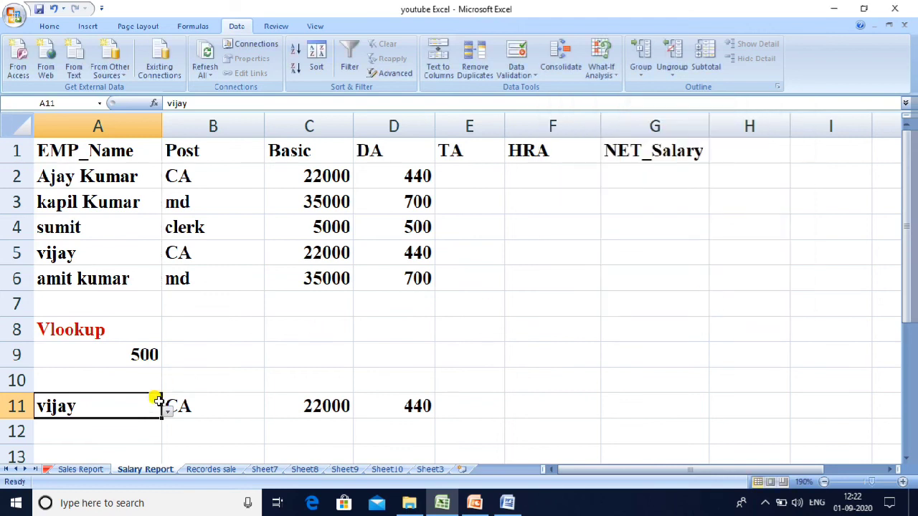
Step: Test the A11 dropdown by choosing the employee name from row 3 and the one from row 6
left_click(168, 411)
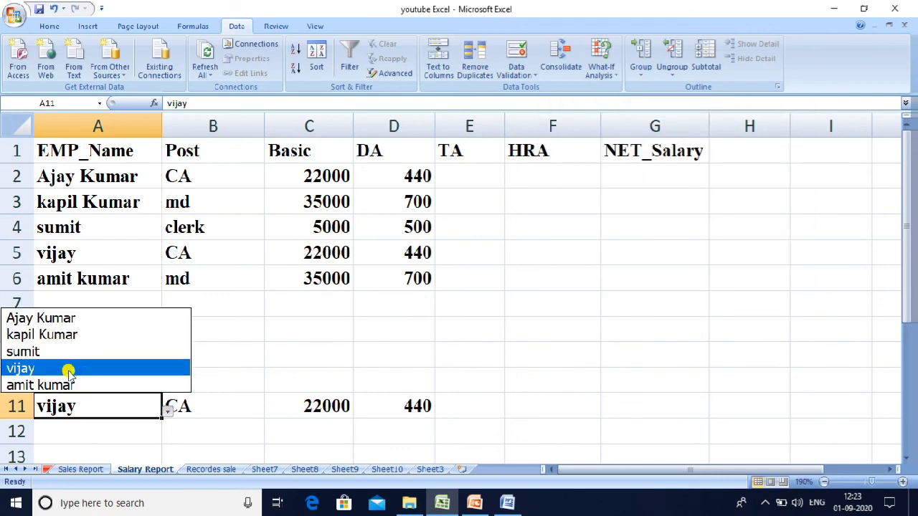
left_click(60, 337)
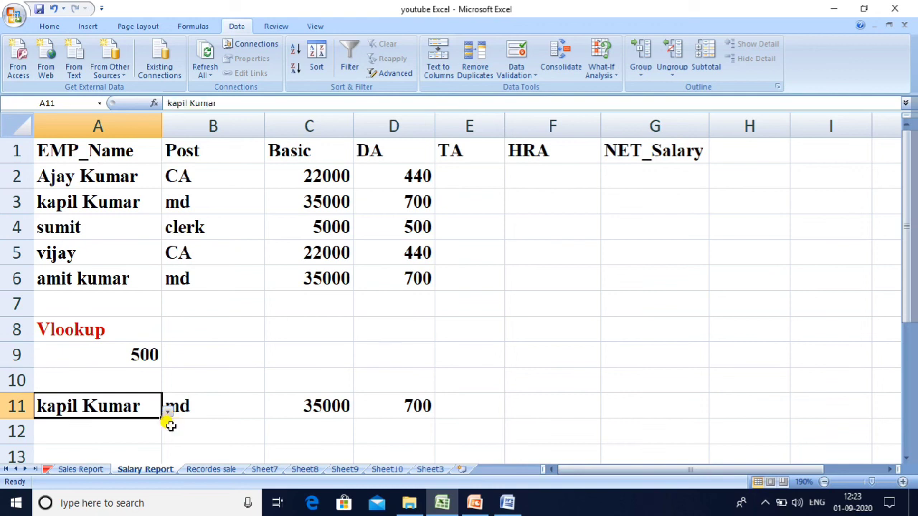
left_click(168, 413)
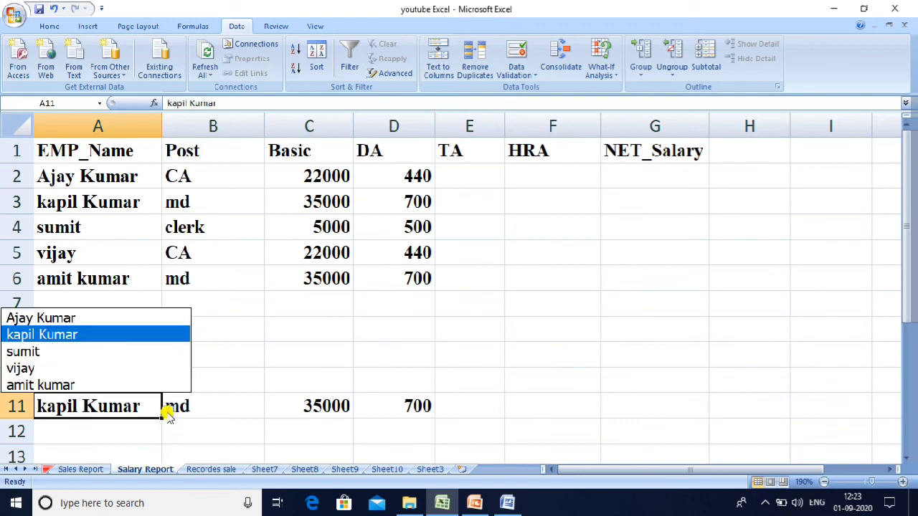
left_click(65, 385)
left_click(168, 411)
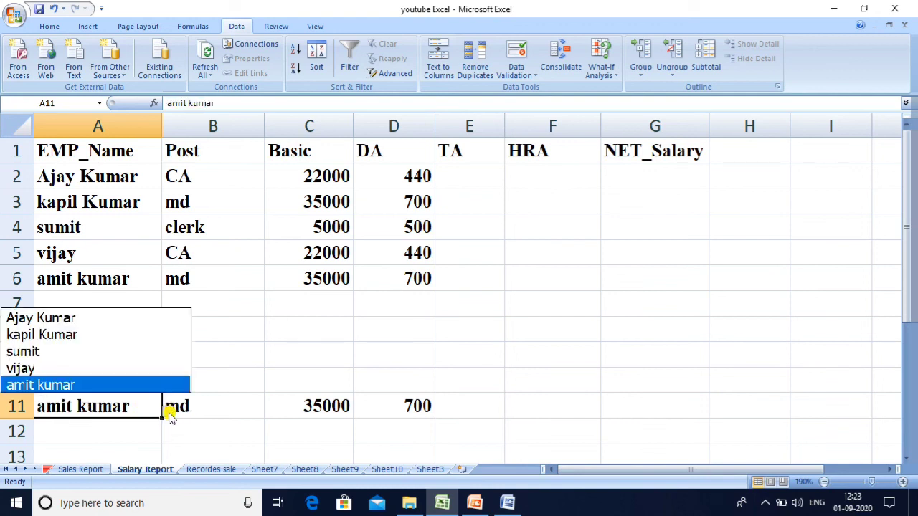